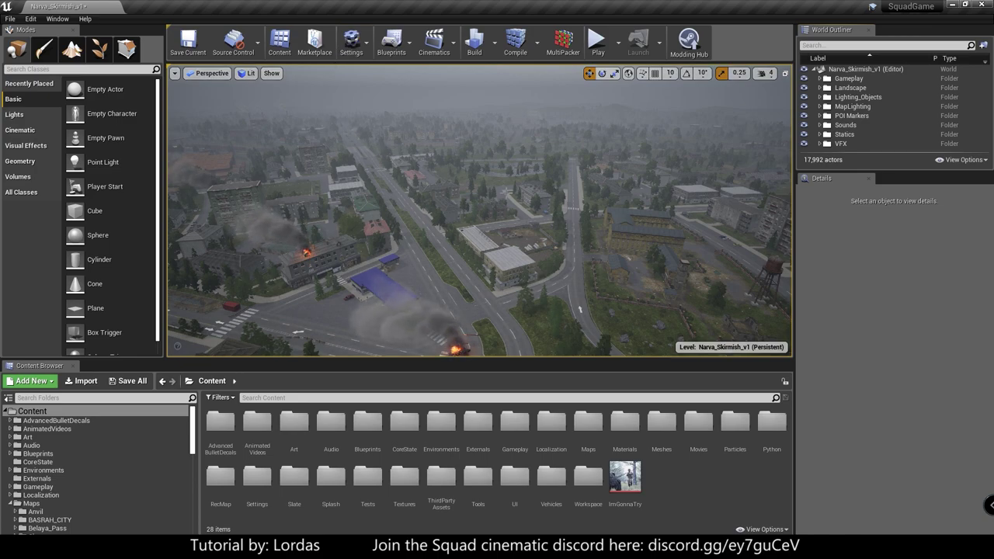
- Open the Sequence Recorder and the Sequencer alongside the Narva_Skirmish_v1 level
click(56, 18)
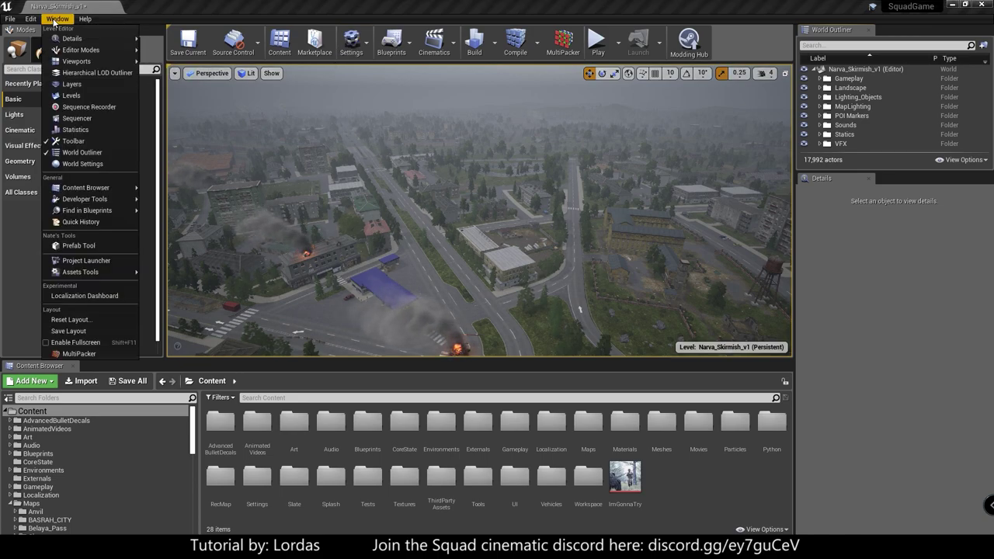
click(76, 108)
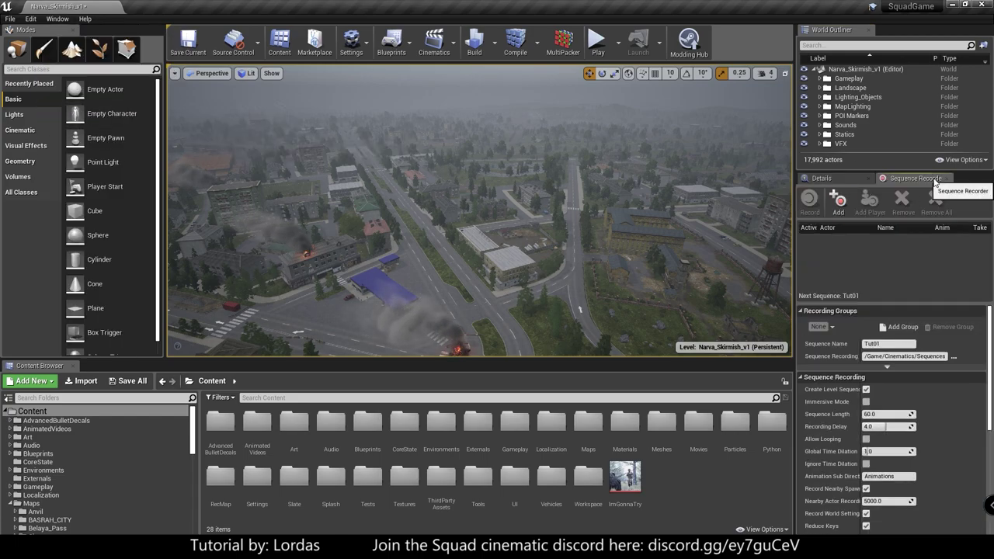
mouse_move(931, 181)
mouse_down()
mouse_move(610, 145)
mouse_move(932, 186)
mouse_up()
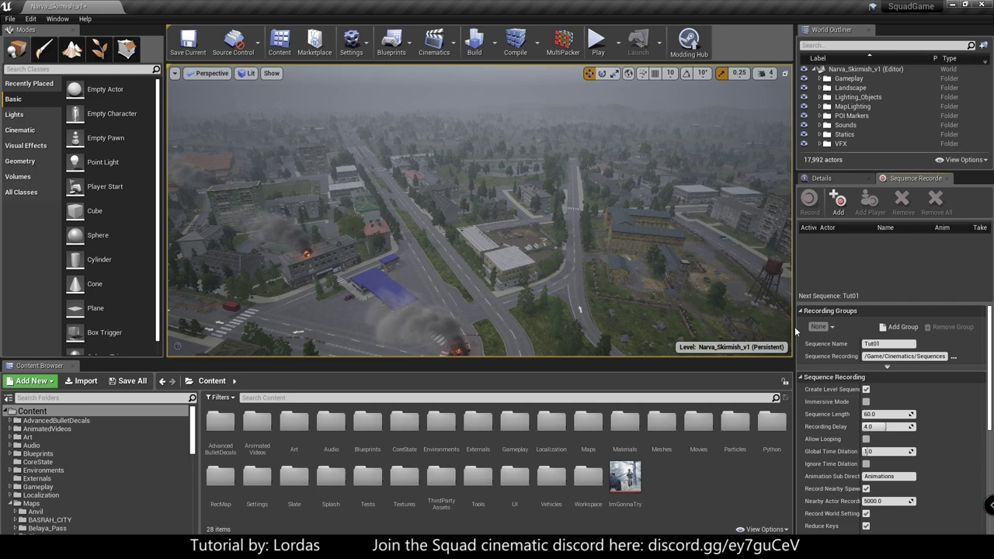
click(58, 19)
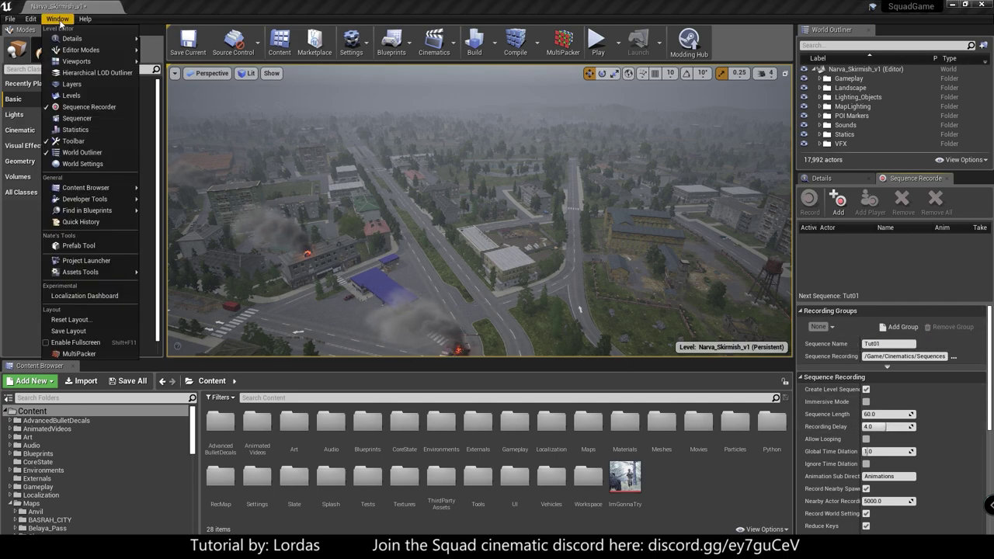
click(77, 118)
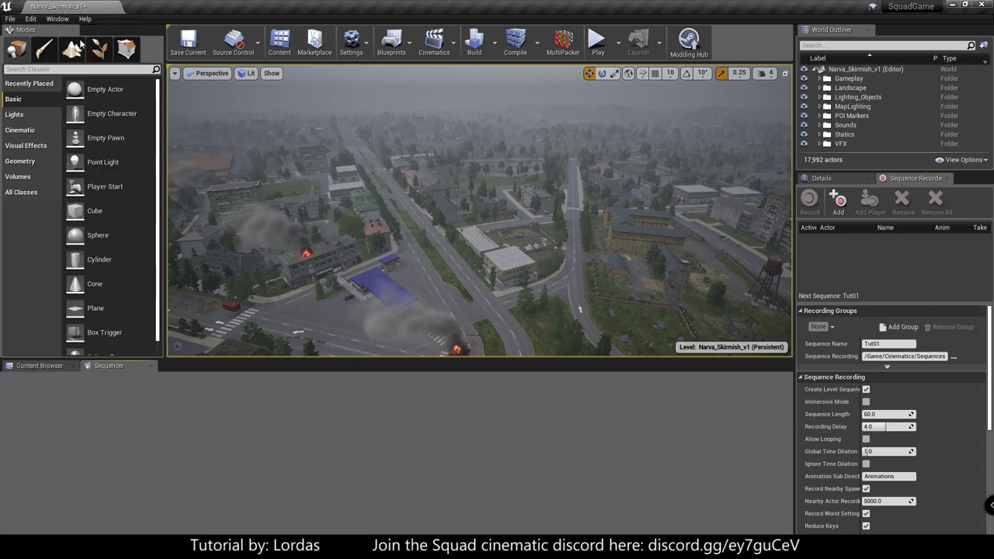
- Open the World Settings, and bring the Sequence Recorder back to the front
click(61, 18)
click(82, 164)
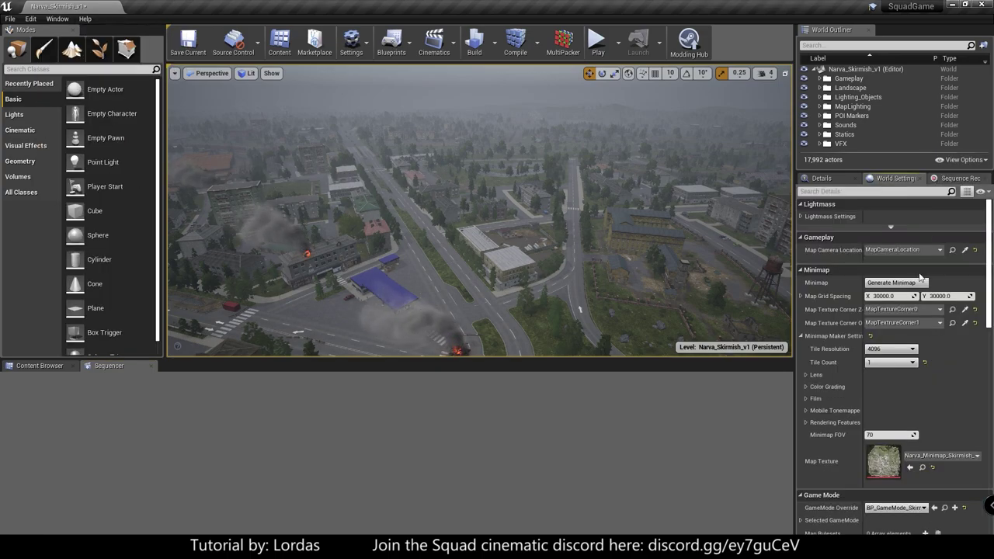
click(951, 179)
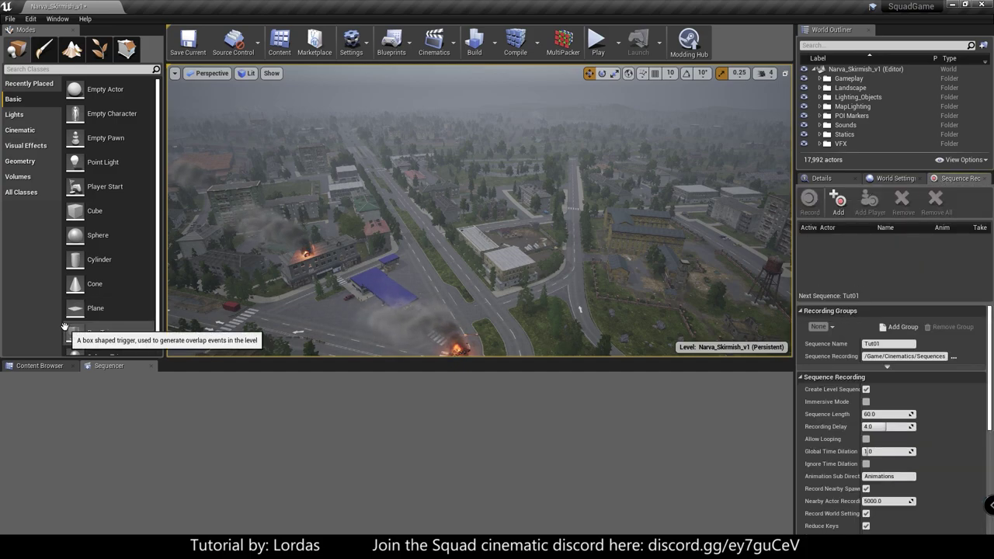
- Create a folder named 1_Tutorial in the project's root Content folder and open it
click(36, 366)
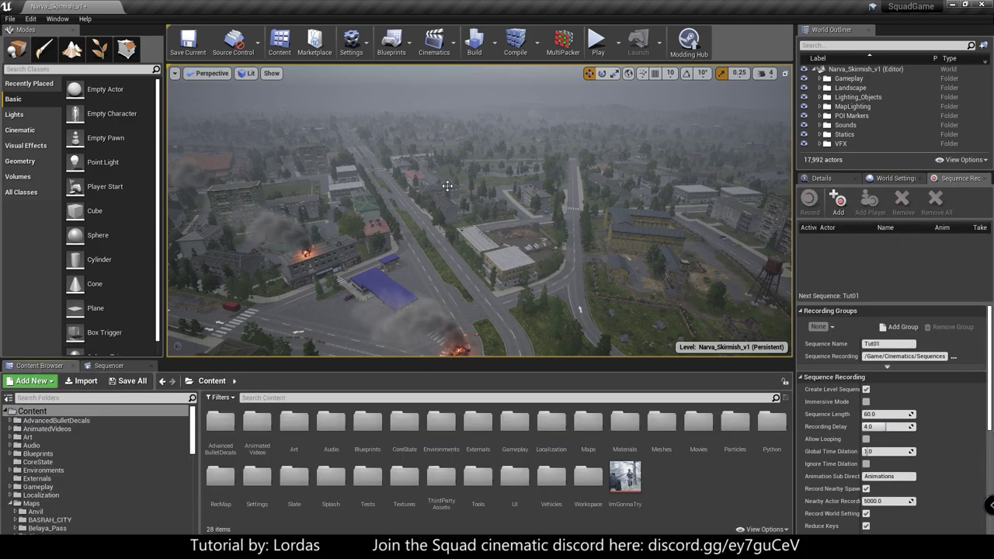
right_click(678, 475)
click(704, 148)
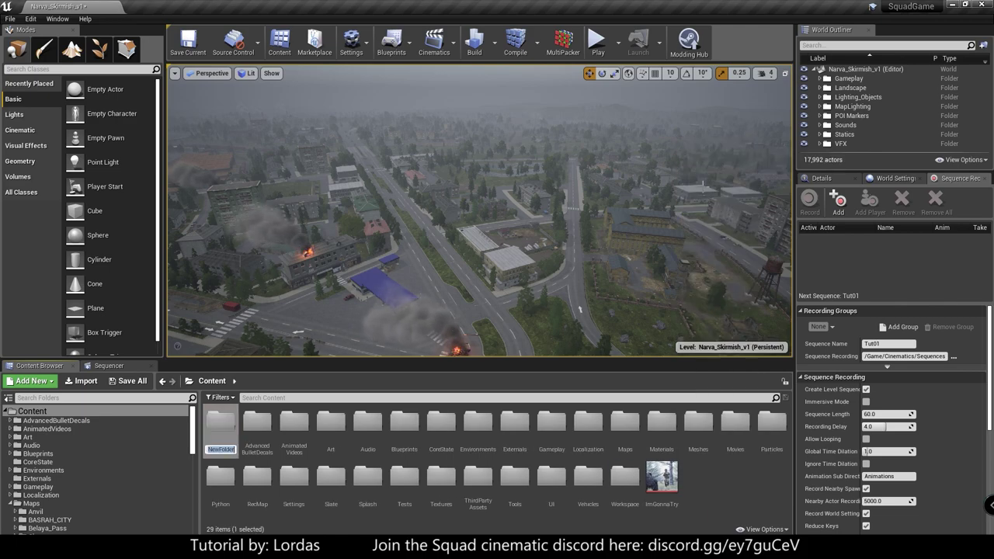
text(1)
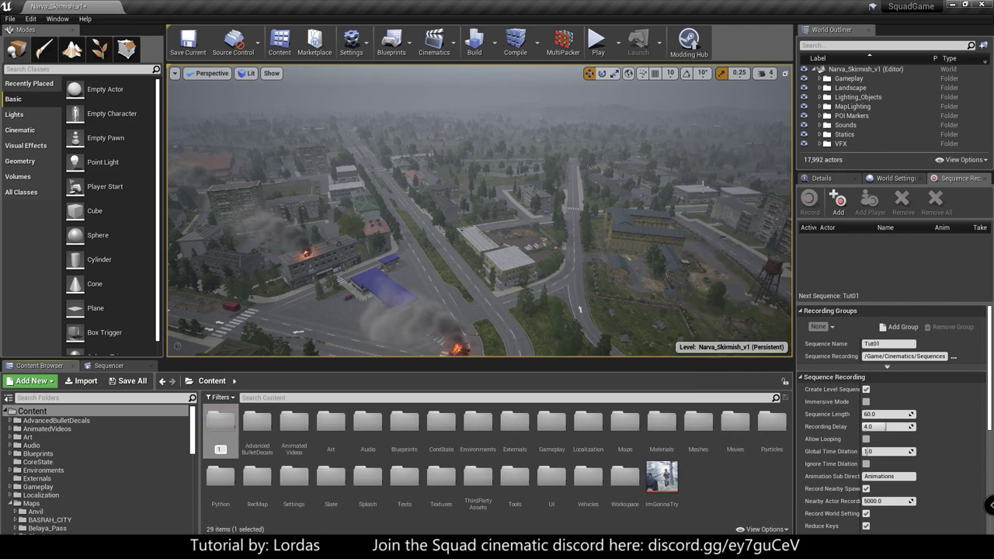
text(_Tutorial)
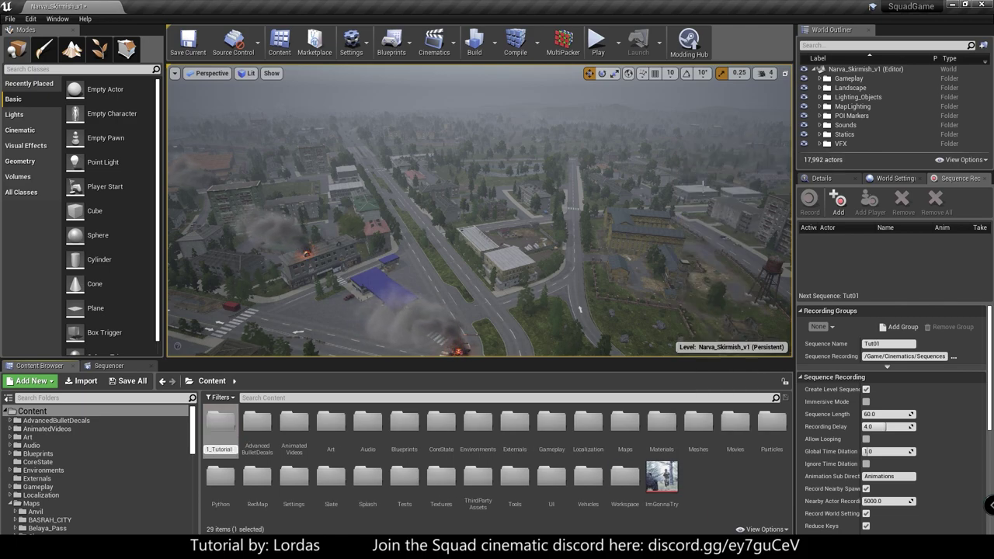
key(Return)
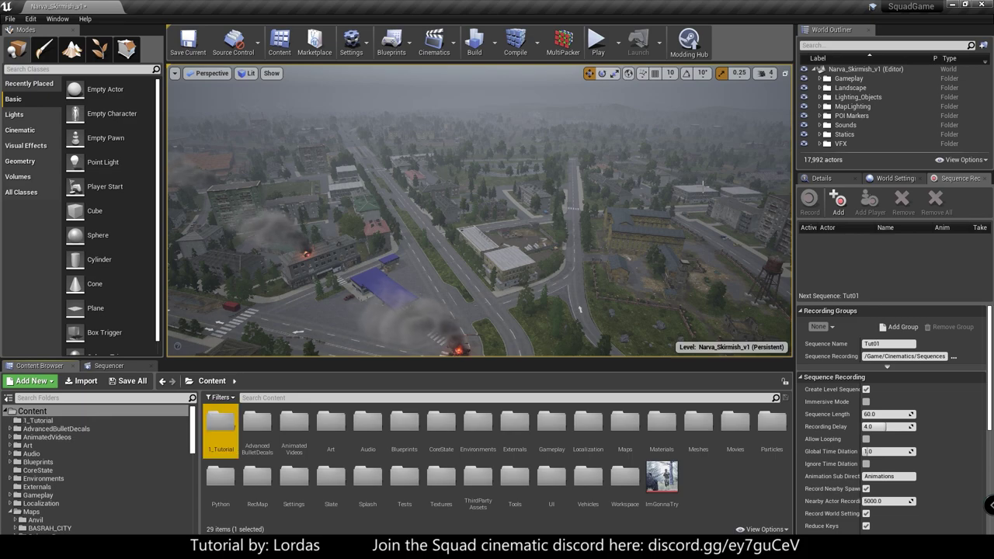
double_click(226, 418)
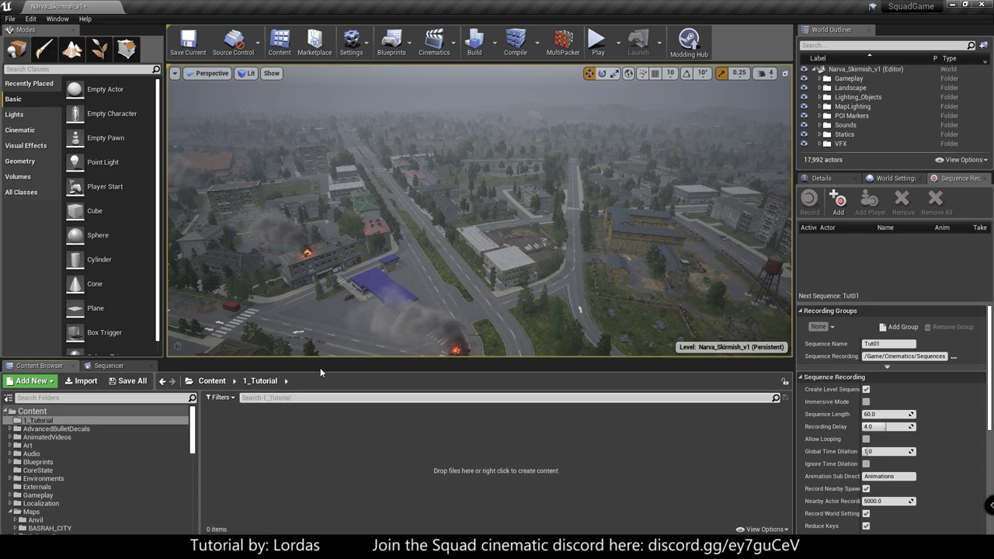
right_click(278, 432)
click(312, 448)
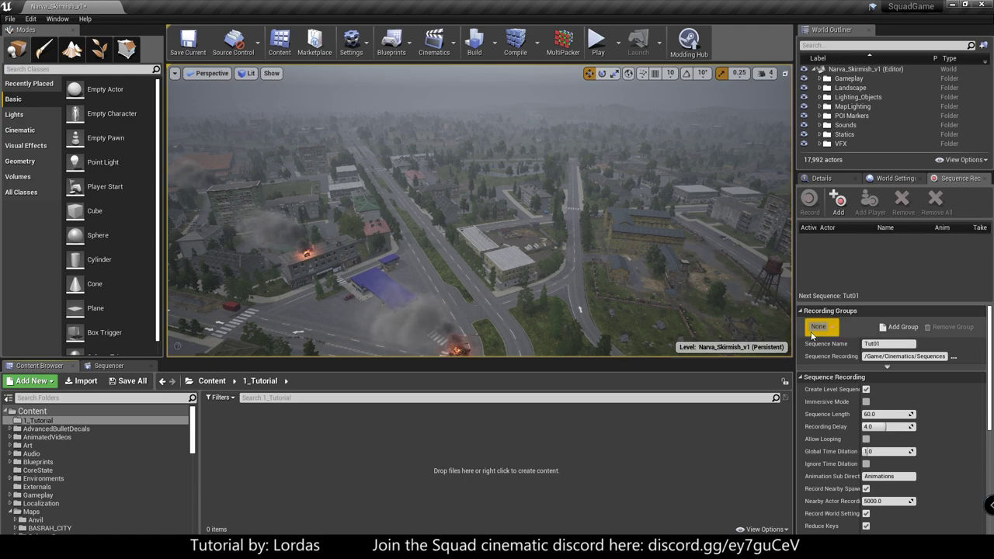
- Set the recording's sequence name to TutChar01
click(884, 343)
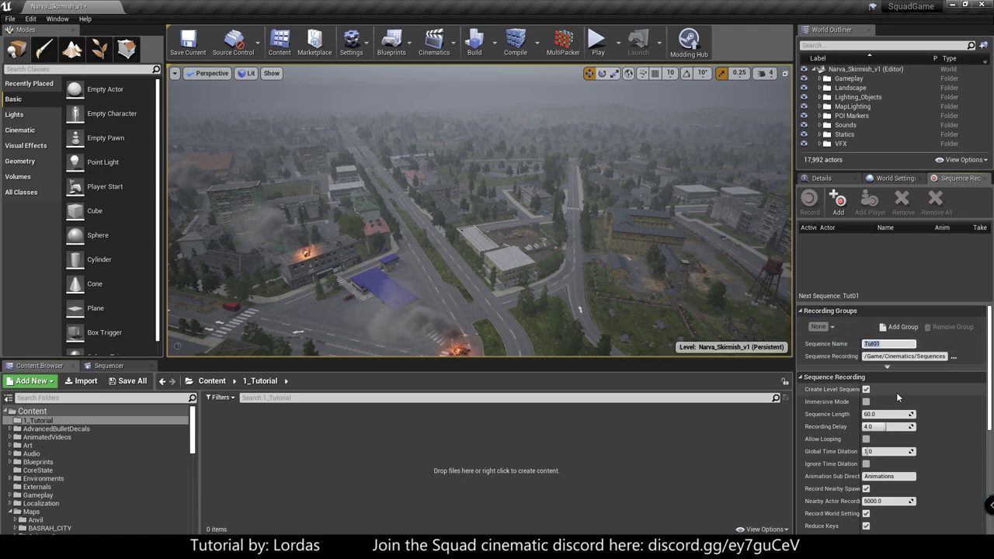
key(BackSpace)
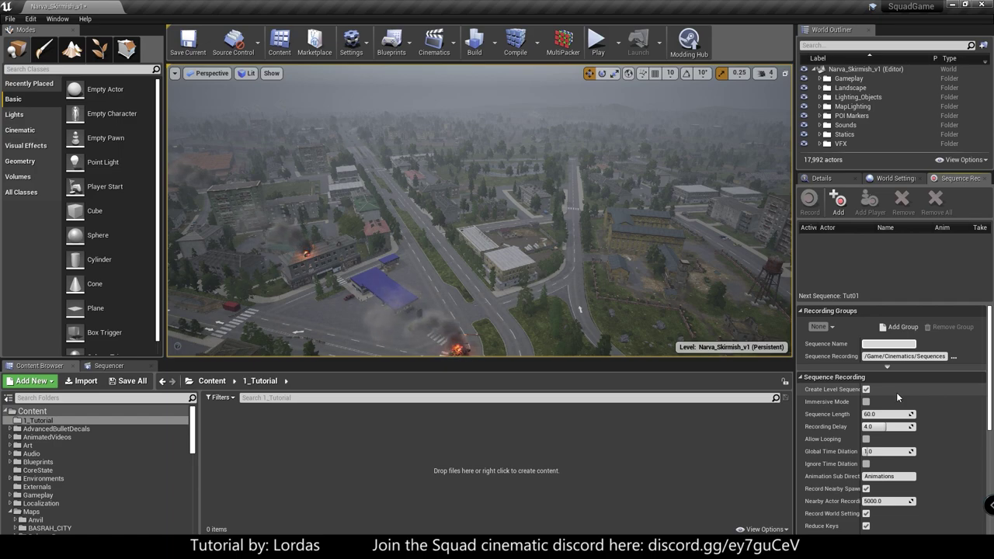
text(Tut0)
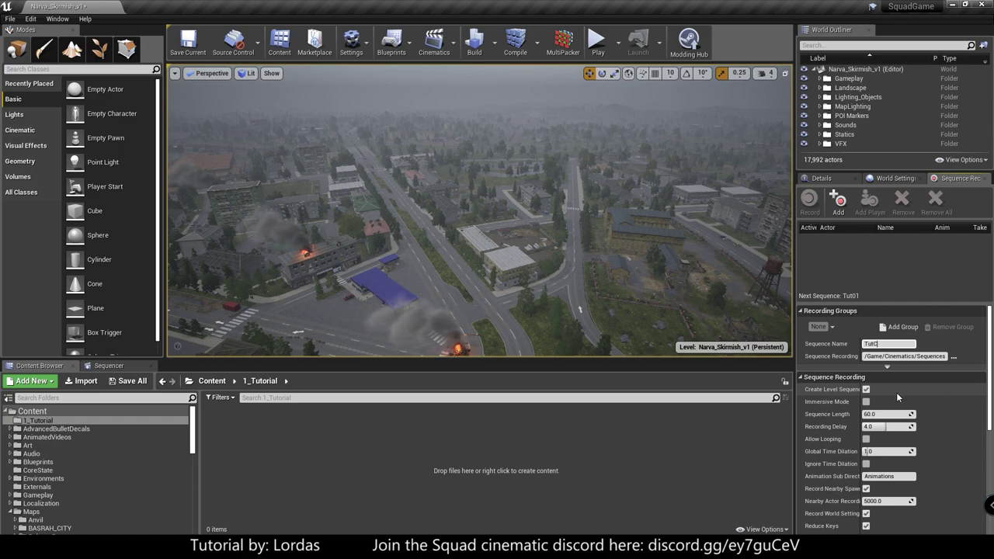
text(har01)
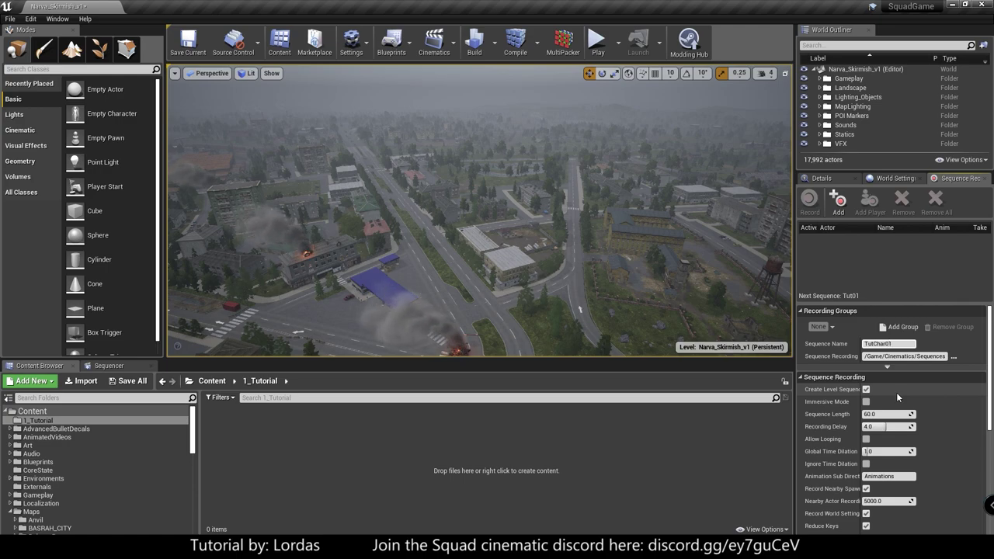
- Set the sequence recording path to the 1_Tutorial folder and review the remaining recording settings
click(954, 358)
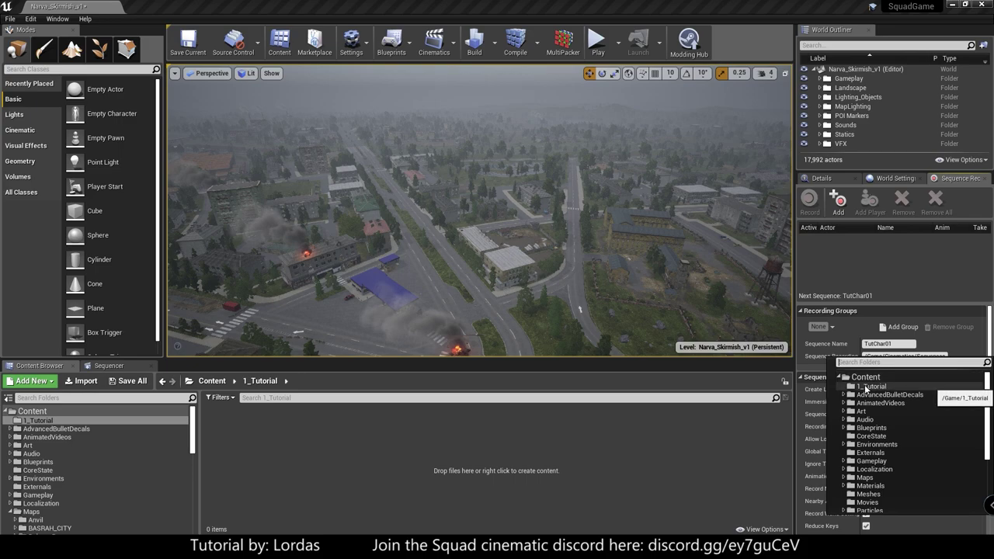
click(868, 387)
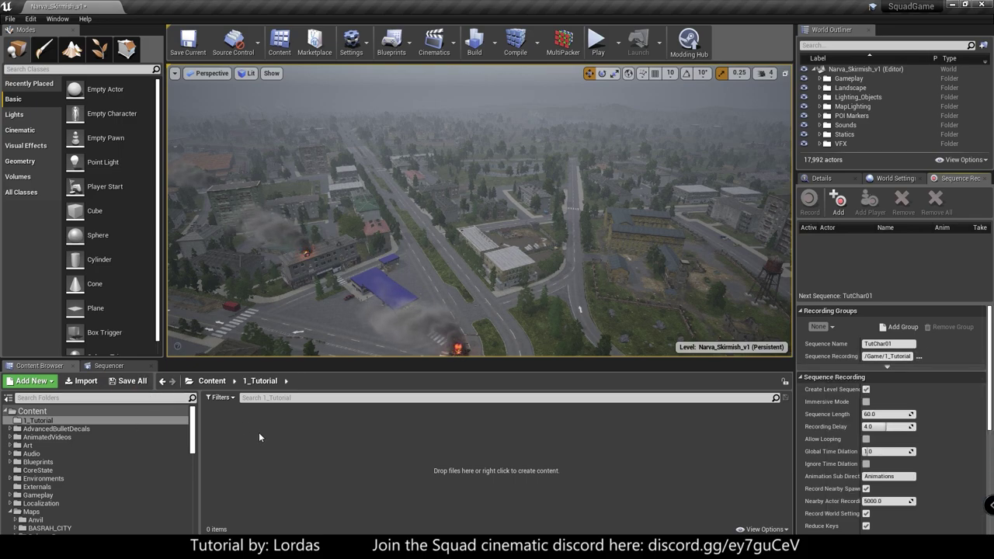
scroll(901, 435, down, 2)
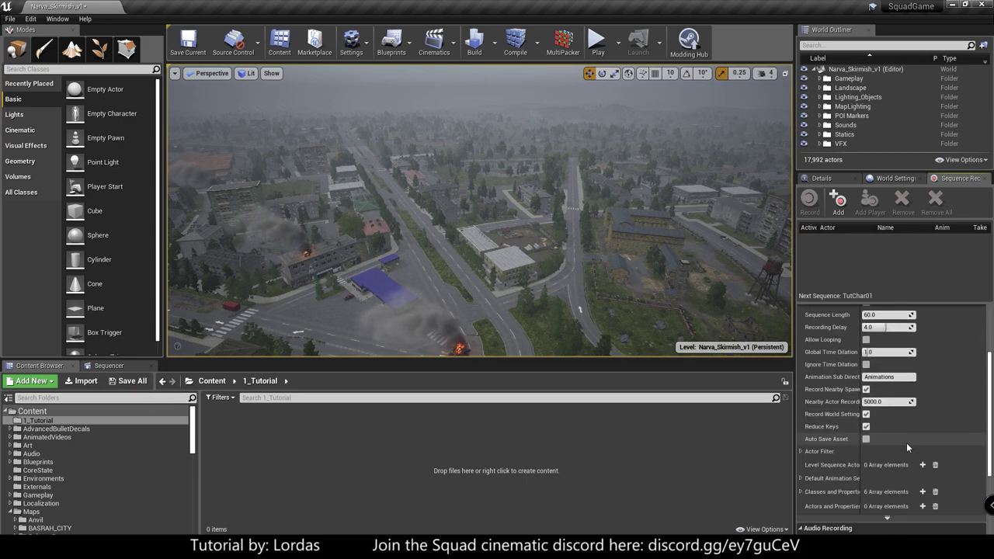
scroll(901, 459, up, 1)
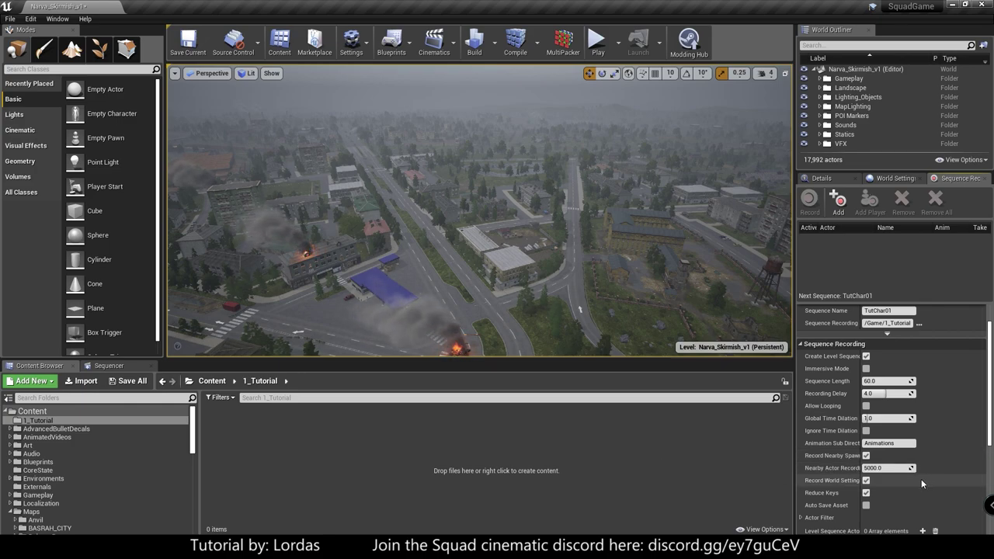
scroll(921, 479, up, 2)
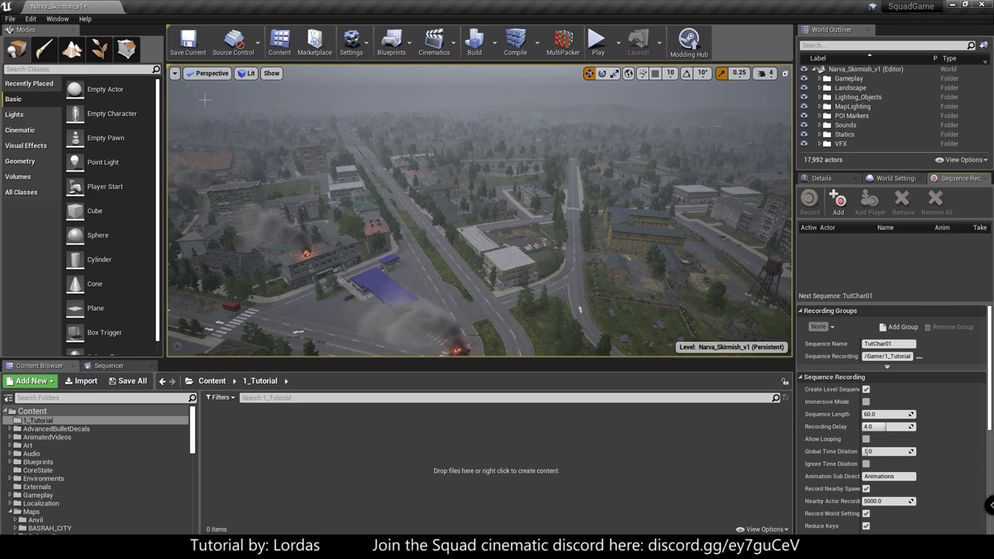
- Clear the default pawn and weapon class overrides in the Play Squad section of the Editor Preferences
click(30, 19)
click(68, 154)
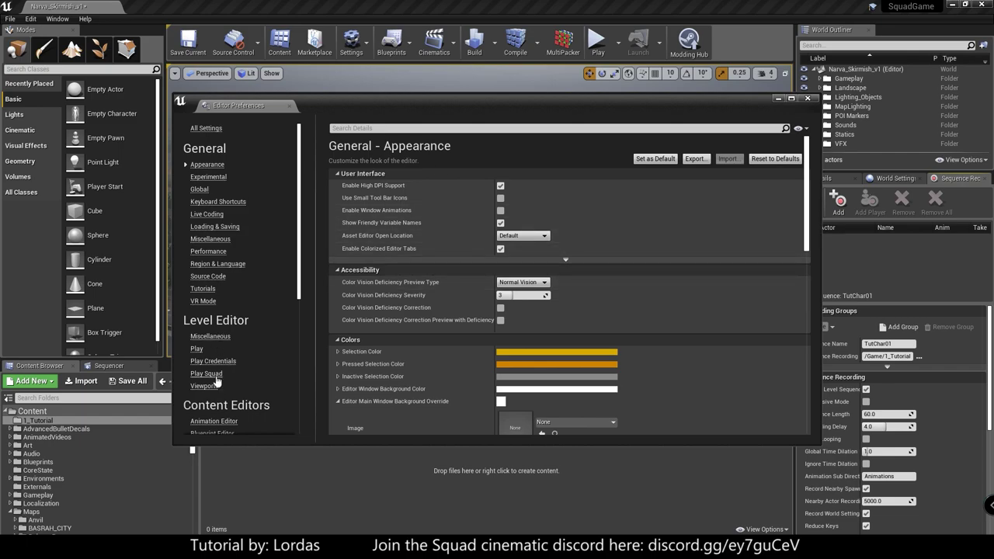
click(207, 373)
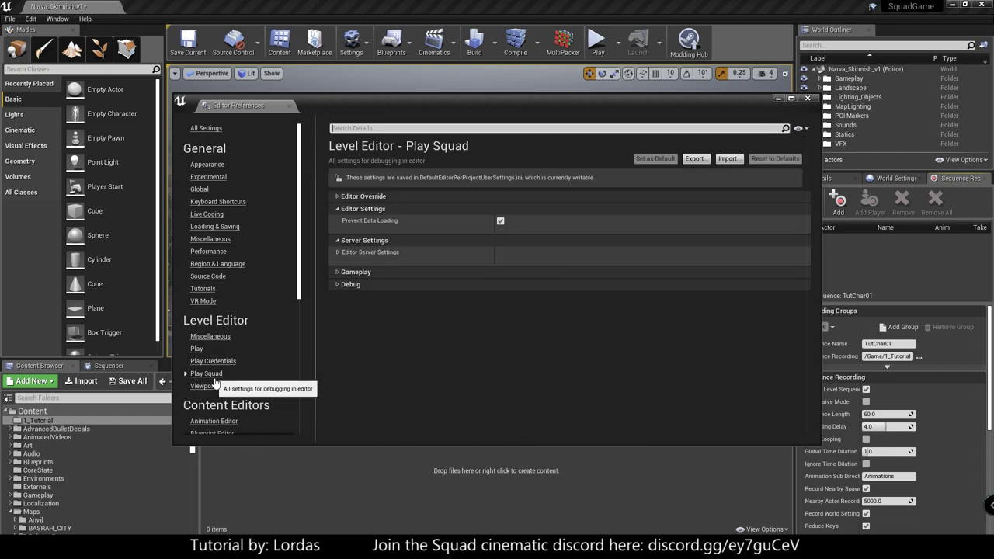
click(337, 196)
click(565, 209)
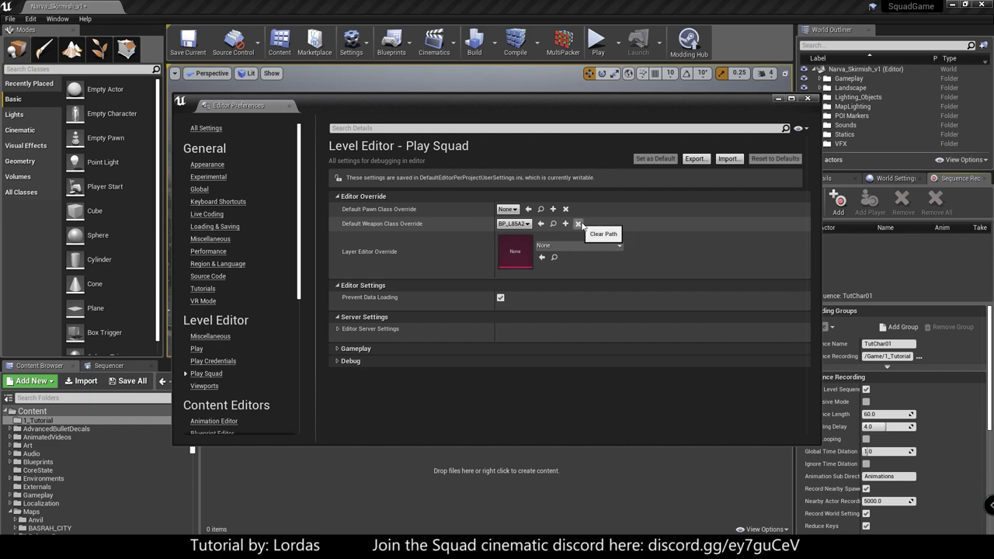
click(578, 224)
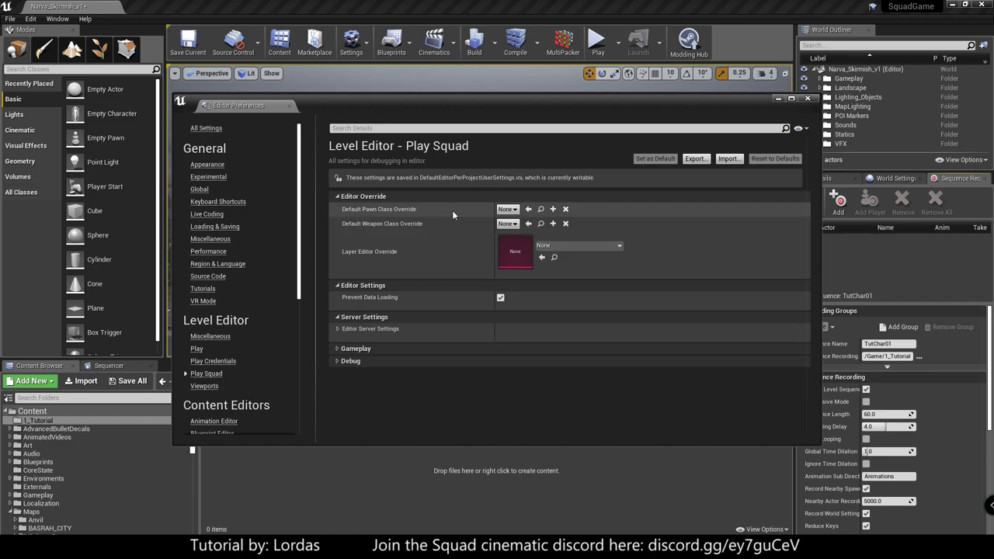
- Set the Default Pawn Class Override to BP_Soldier_USMC_Engineer
click(514, 210)
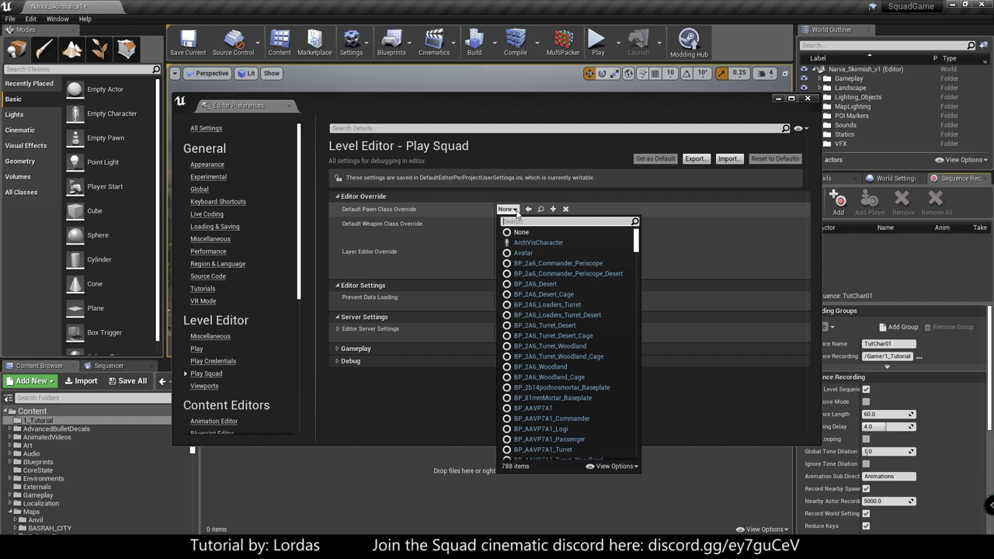
text(Engine)
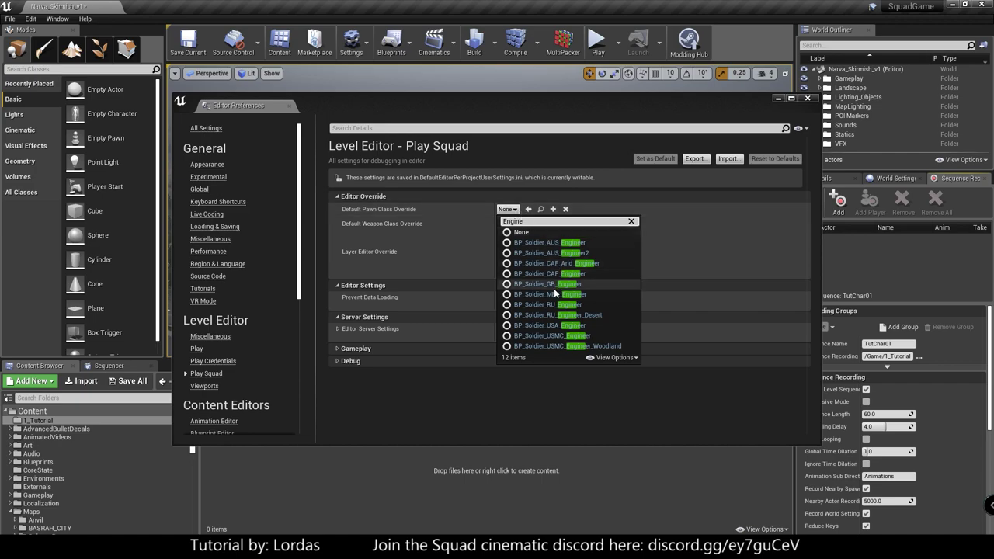
click(544, 336)
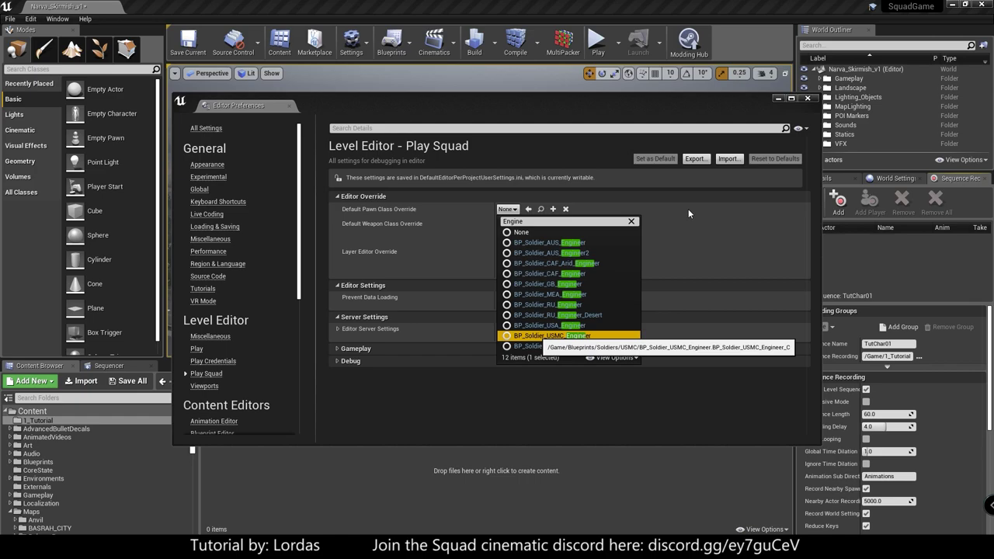
key(Return)
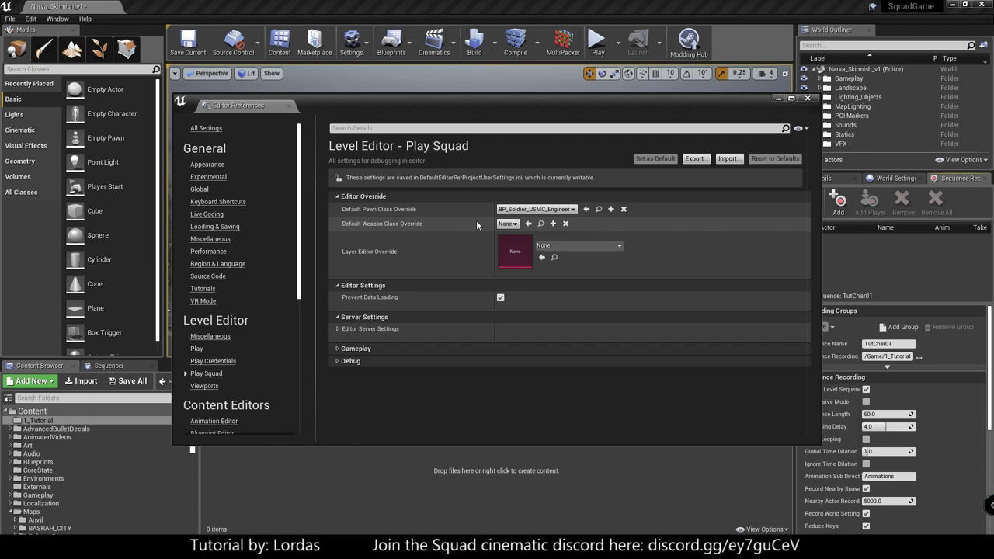
- Set the Default Weapon Class Override to BP_L85A2_4Mags
click(506, 223)
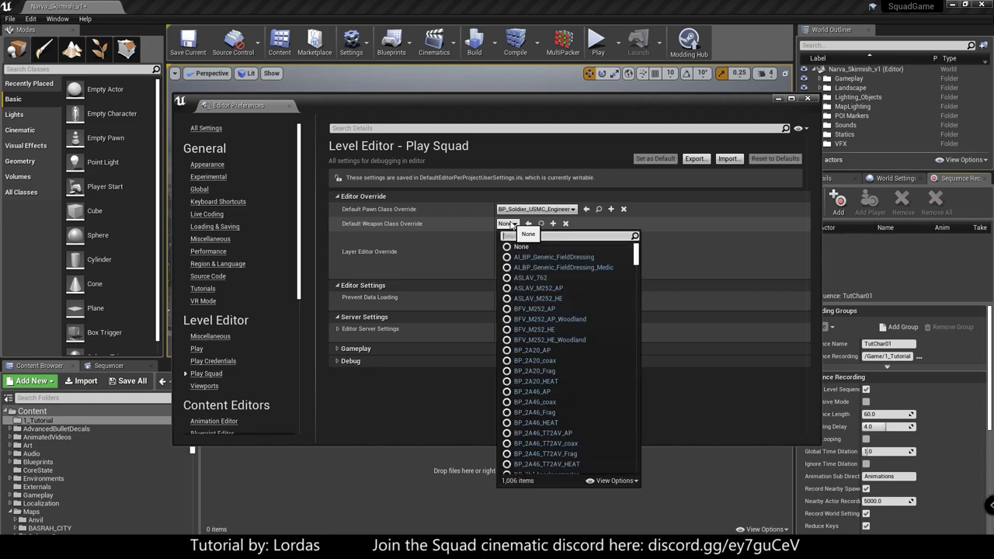
text(L85)
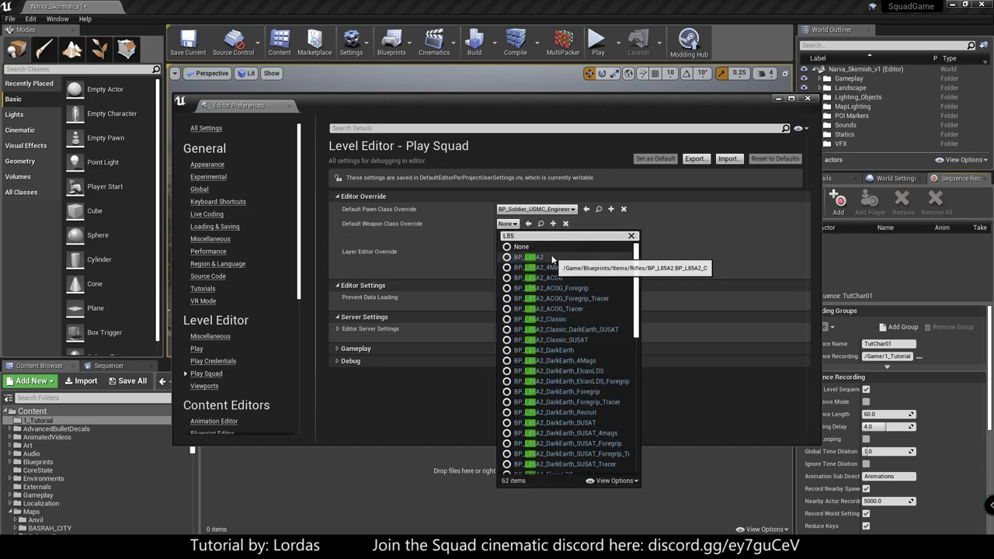
click(545, 268)
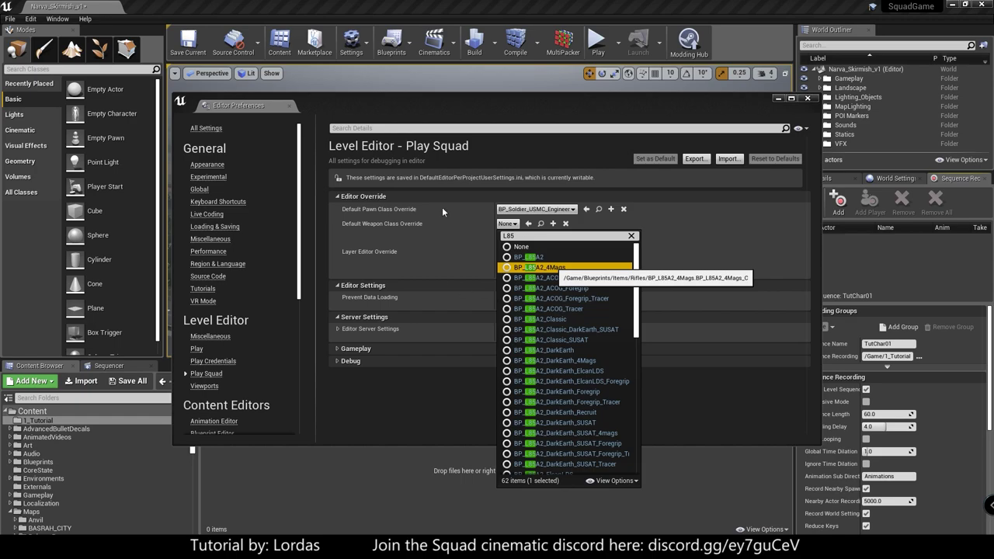
key(Return)
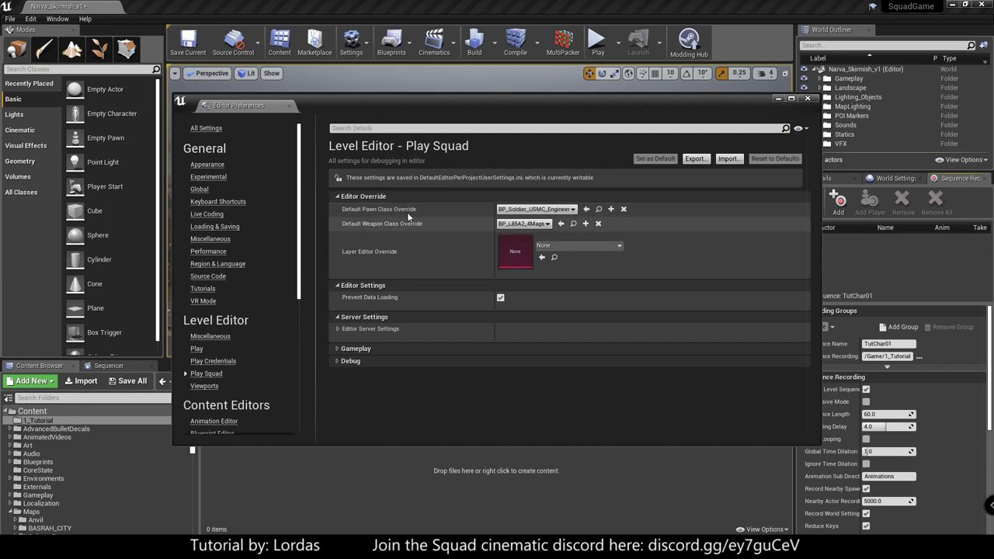
- Expand the Gameplay settings and check that Editor Ignore Startup Time and Force Direct Spawn are enabled
click(337, 349)
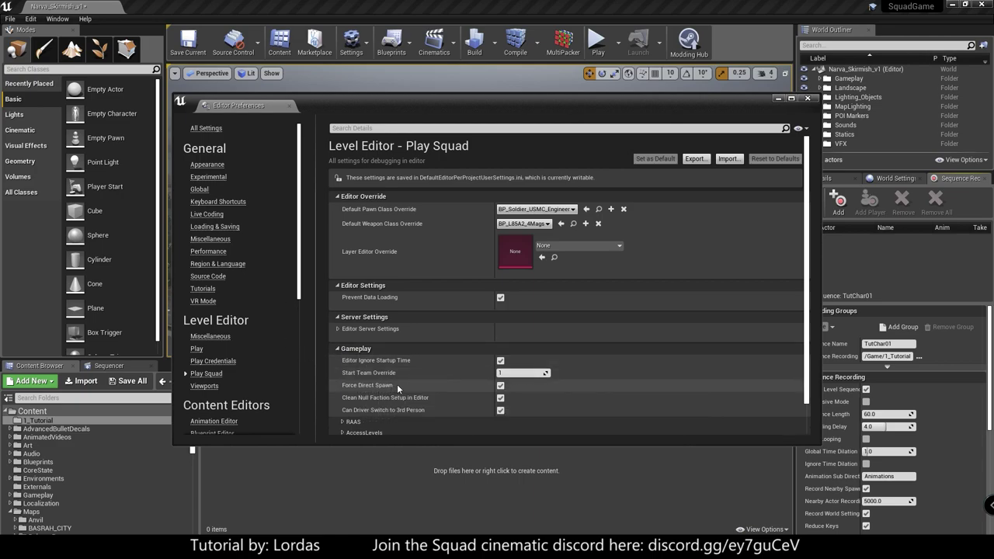
click(501, 387)
click(501, 386)
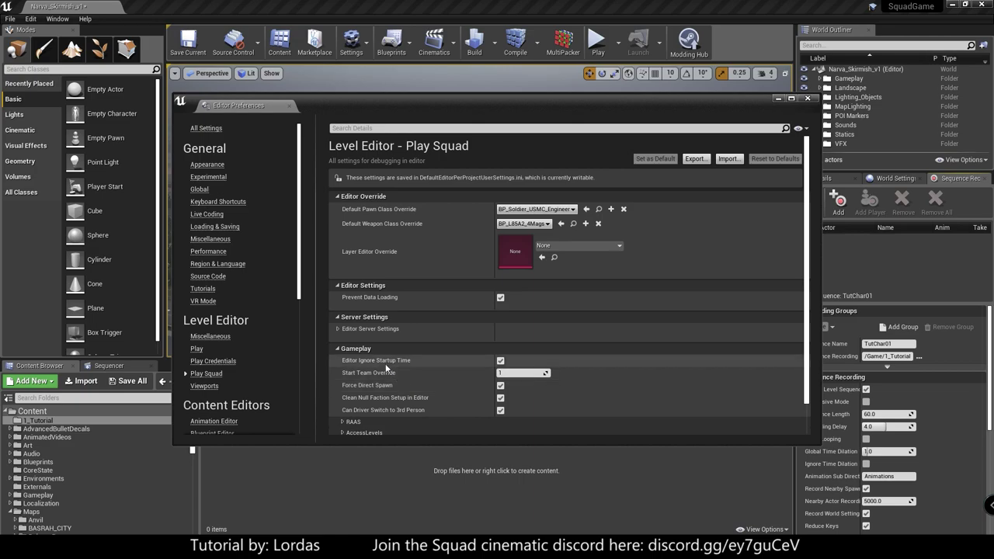
click(500, 362)
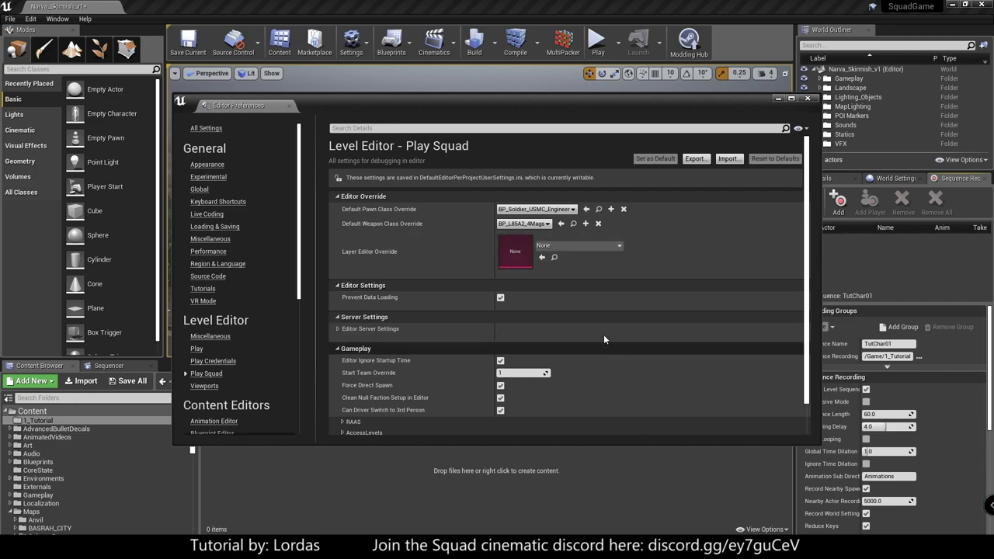
- Close the Editor Preferences and save the modified Narva_Skirmish_v1 level
click(810, 99)
click(132, 381)
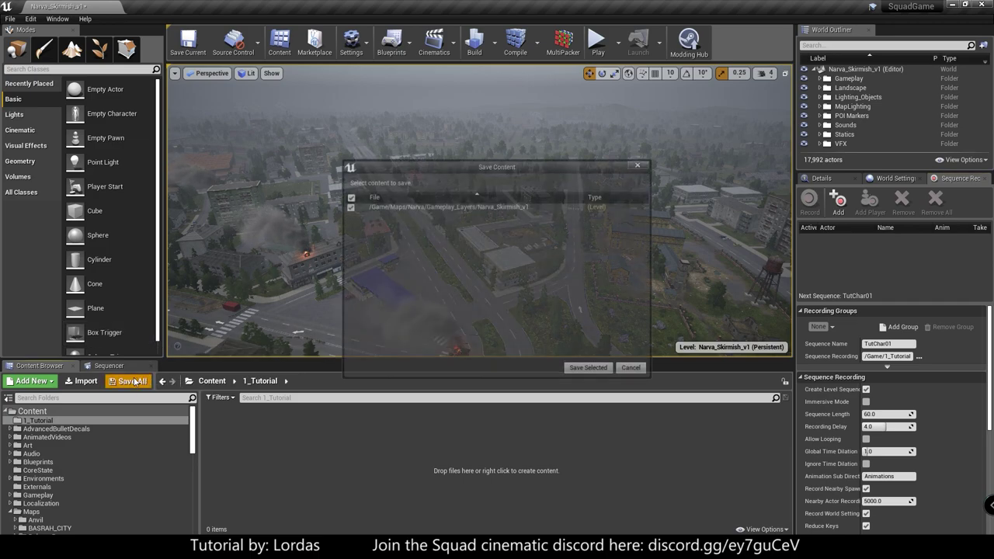
click(588, 367)
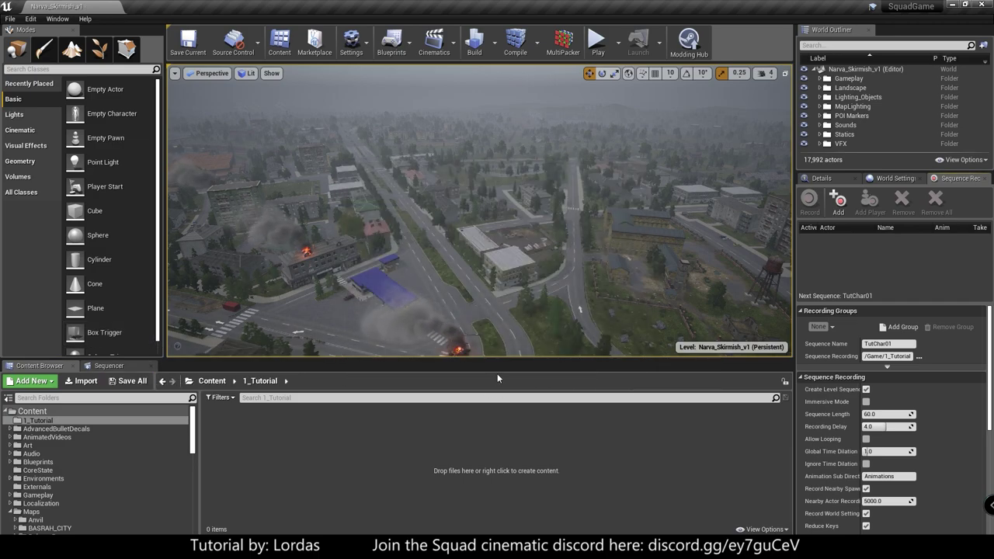
key(alt+F9)
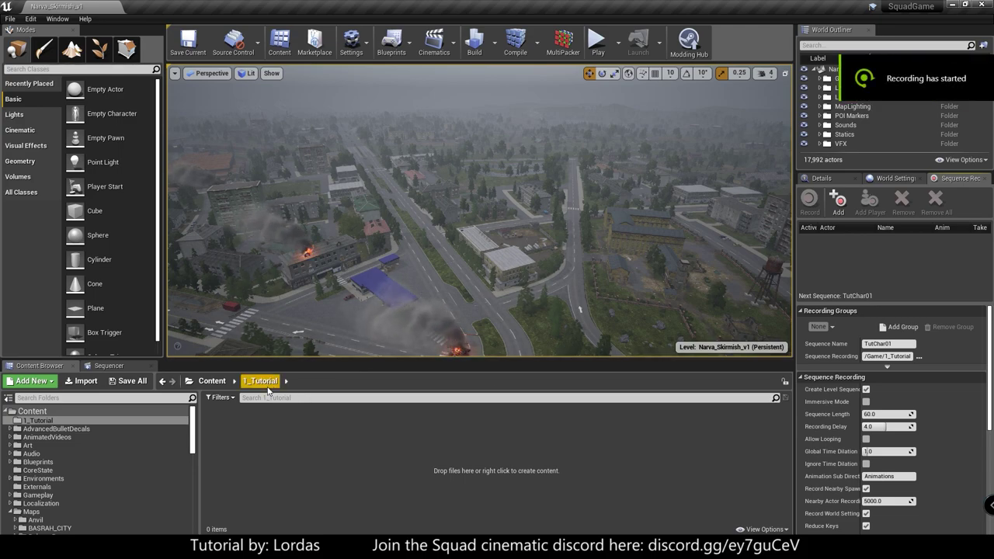
- Browse to the Maps/Narva/Gameplay_Layers folder and select the Narva_Skirmish_v1 level
click(212, 380)
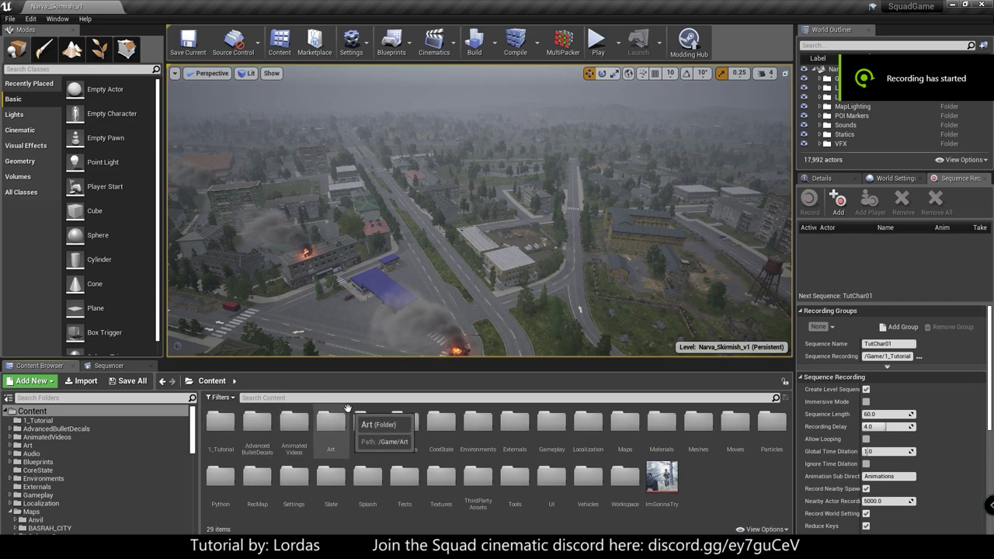
double_click(626, 430)
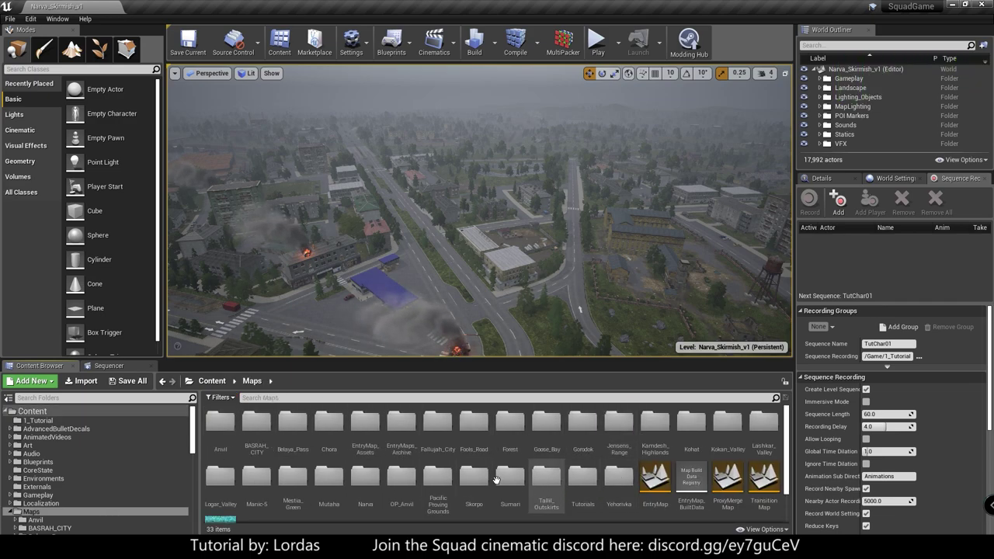
double_click(365, 477)
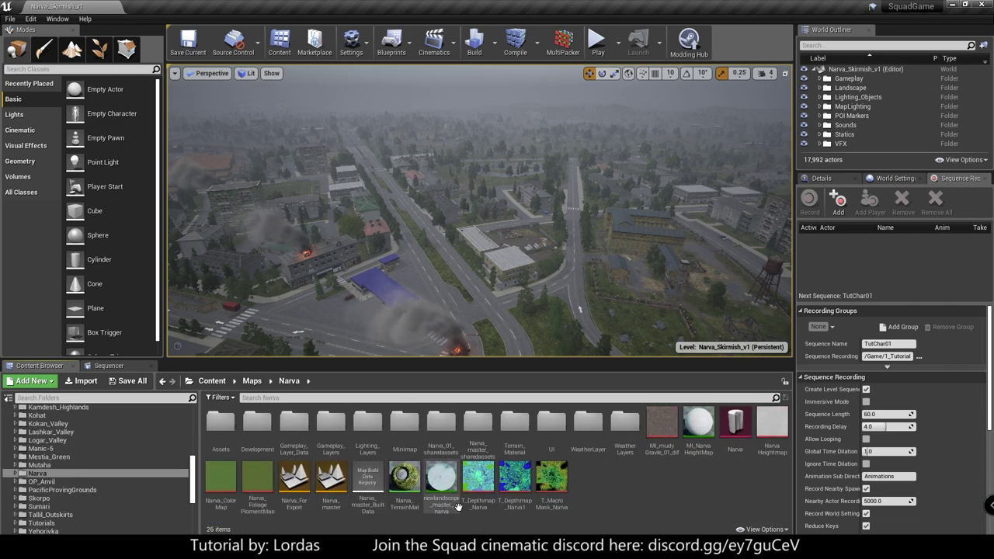
double_click(331, 452)
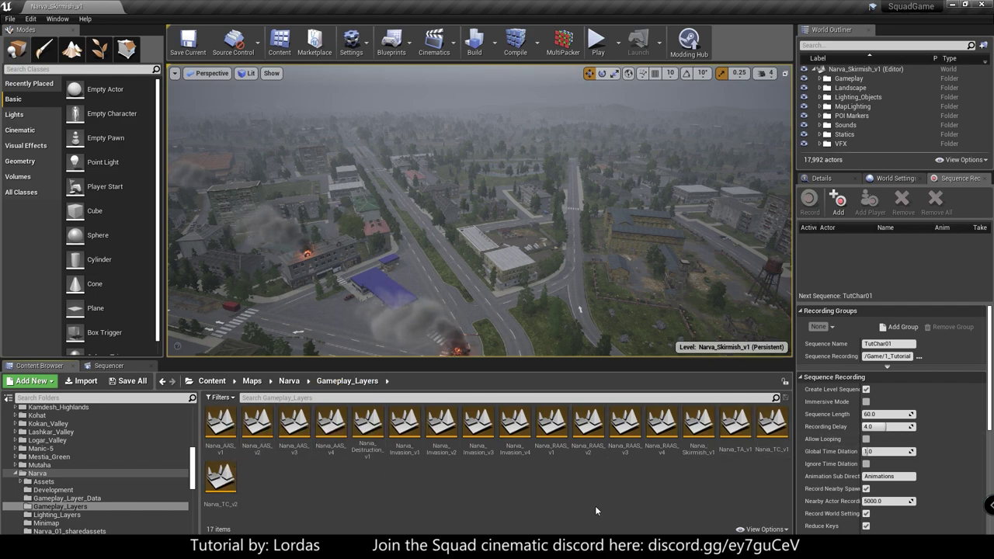
click(699, 439)
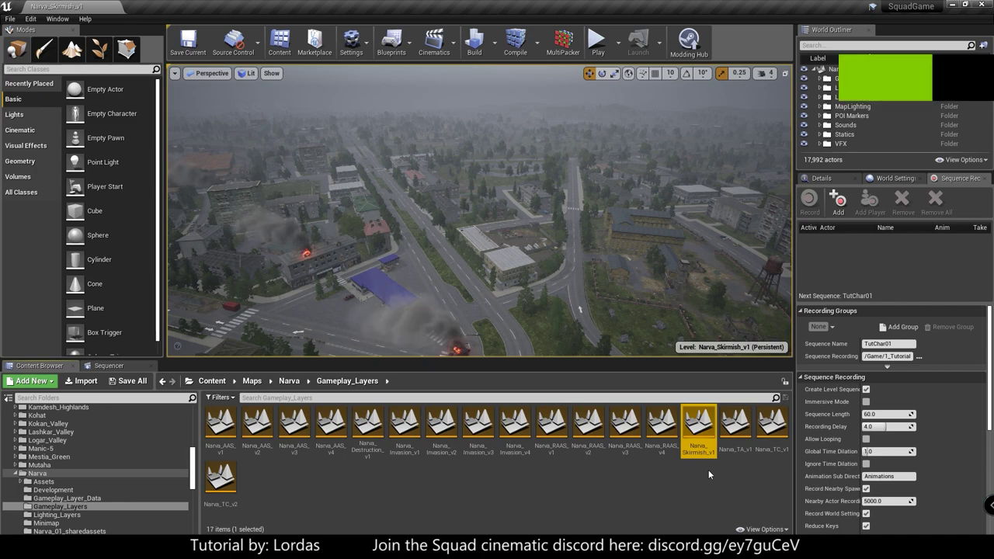
- Bring the camera down to street level by the road junction and start play with the player spawning at the current camera location
right_drag(621, 256, 617, 306)
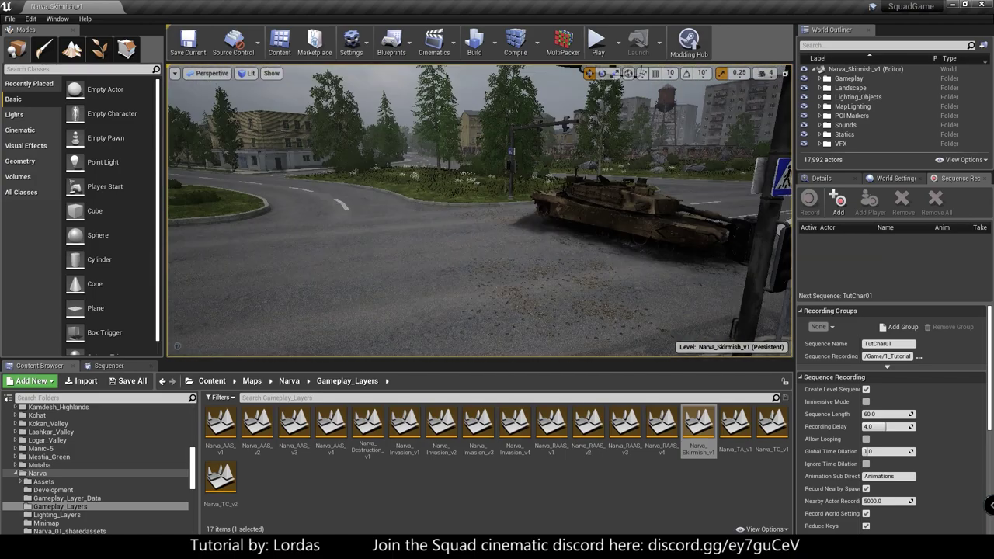
right_drag(578, 194, 597, 174)
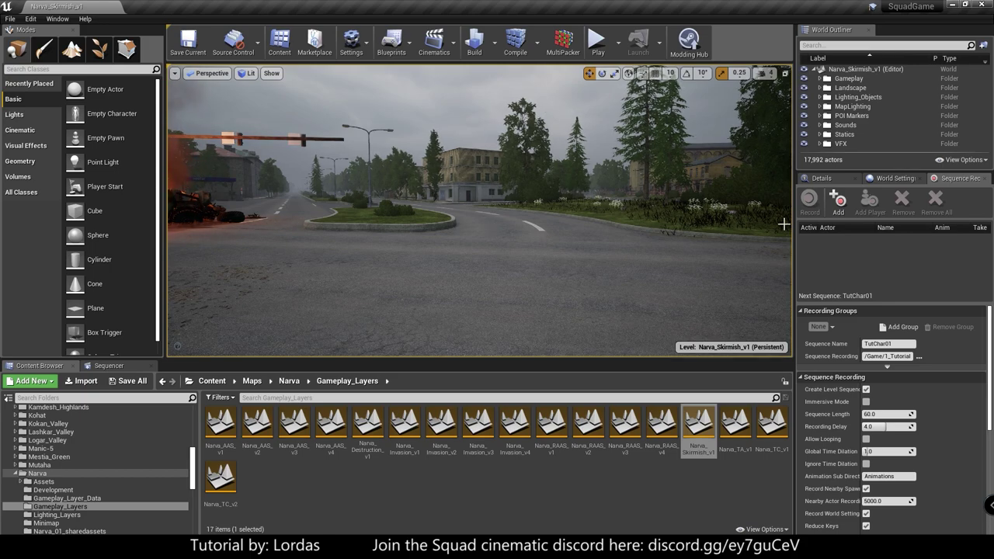
click(619, 48)
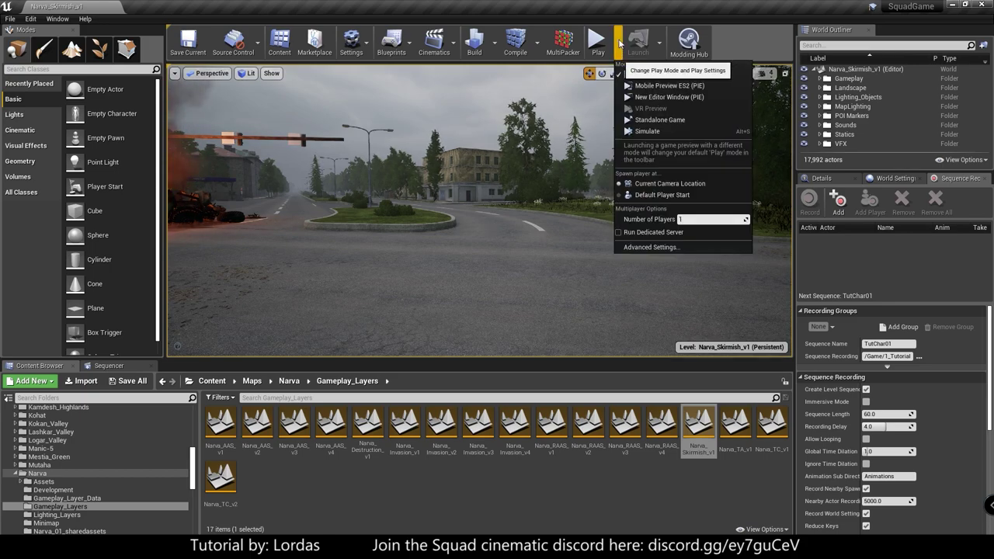
click(625, 186)
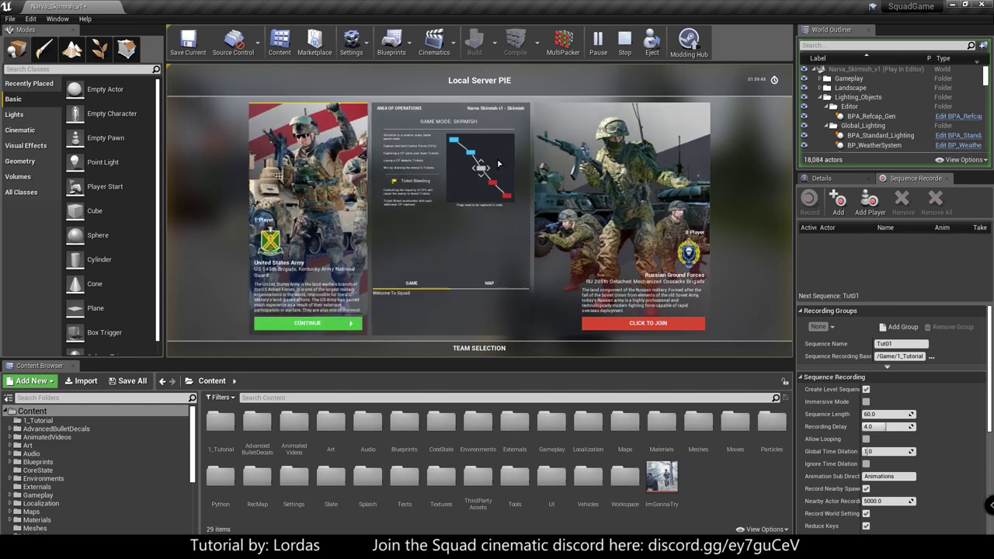
- Join the United States Army team, create a squad and close the deployment screen to enter the map
click(337, 325)
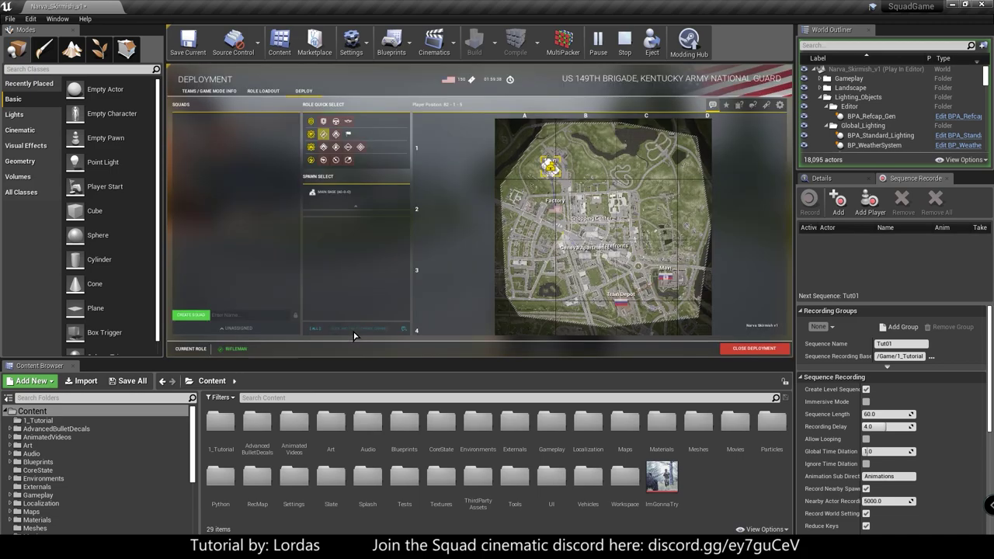
click(204, 316)
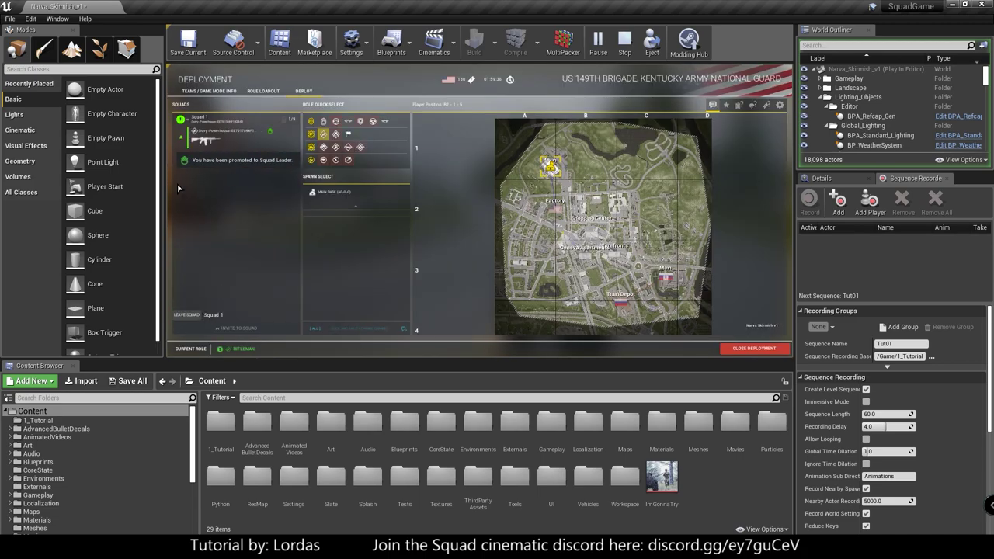
click(739, 351)
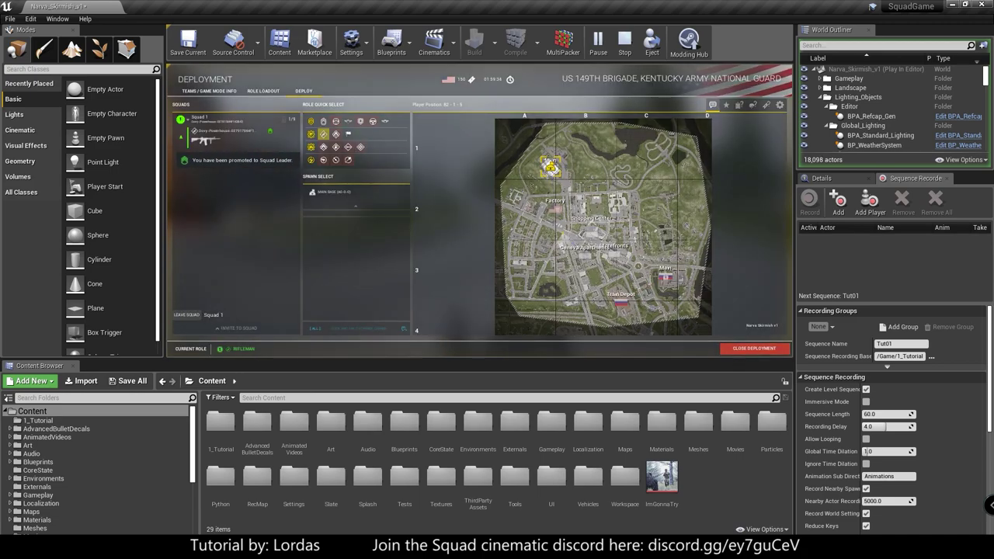
- Place a shield order marker on the map and switch the soldier between equipment slots 4 and 2 in third-person view
key(t)
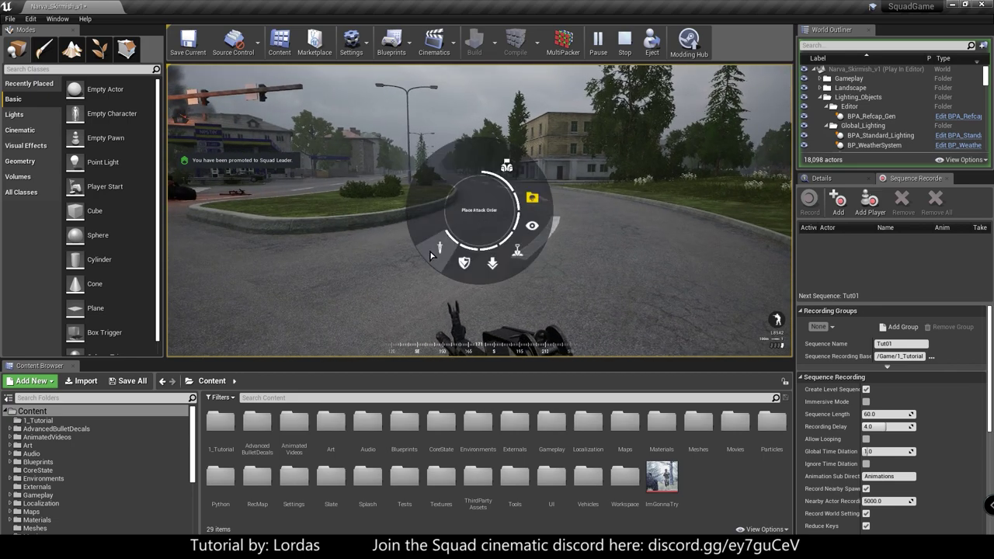
click(464, 261)
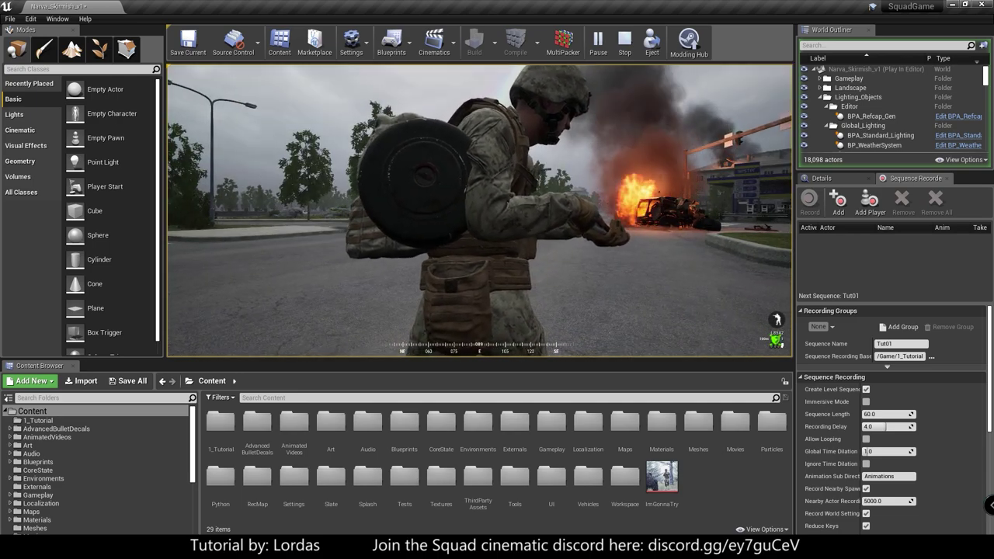
key(s)
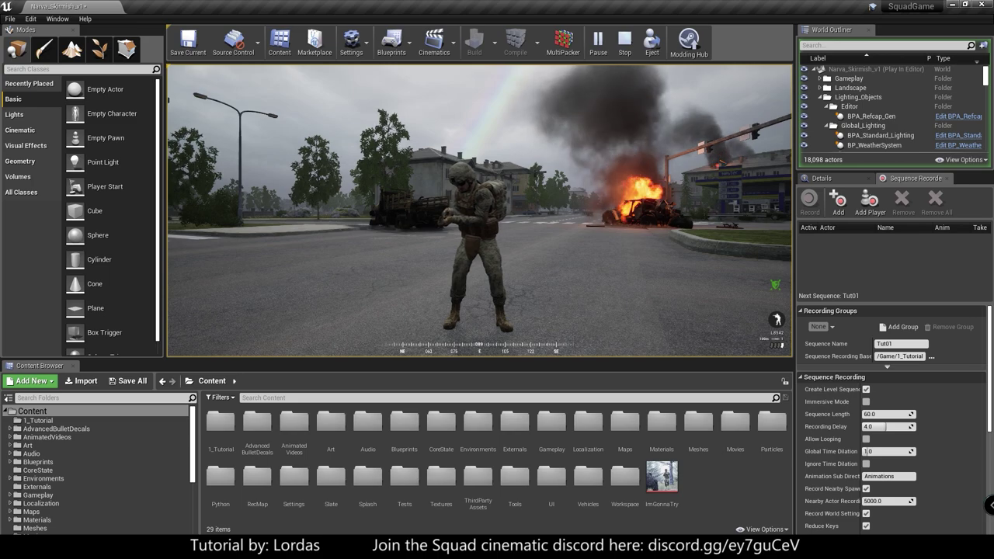
key(4)
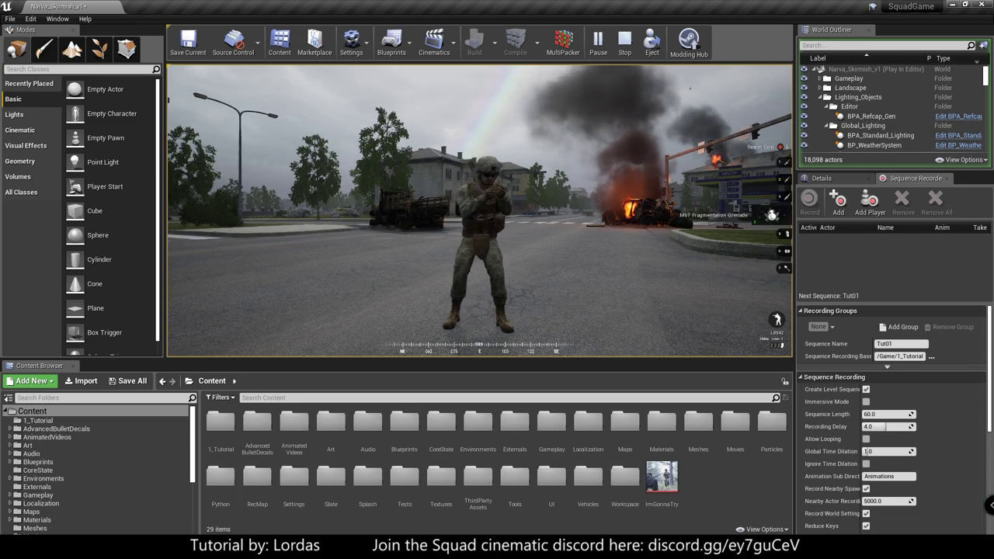
key(2)
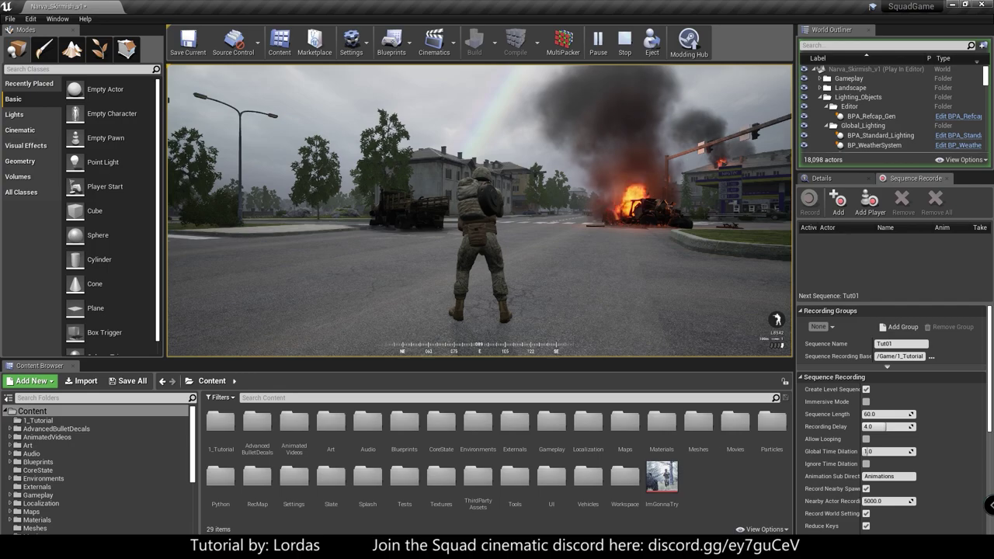
- Walk the soldier to a starting position facing down the road beside the grass verge
key(w)
key(w)
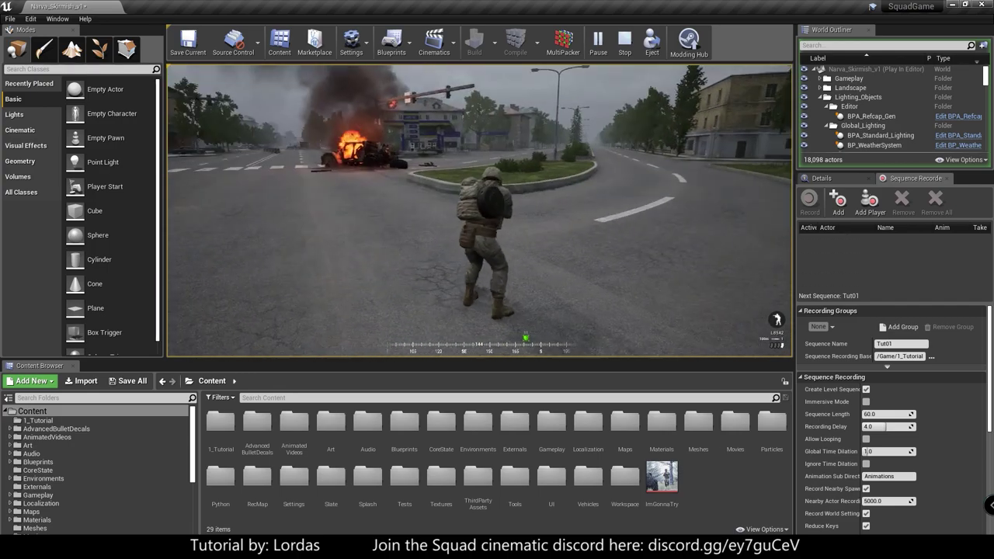
key(w)
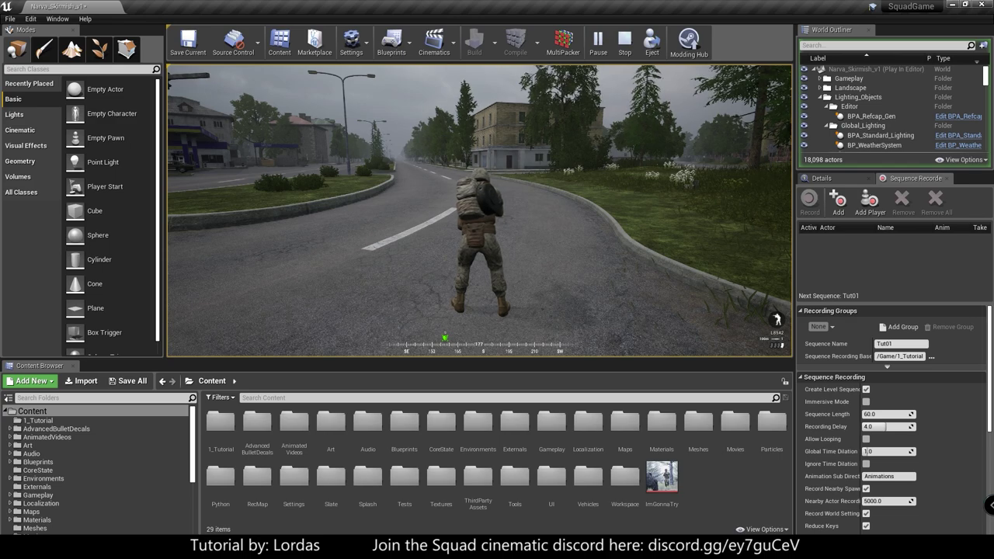
key(w)
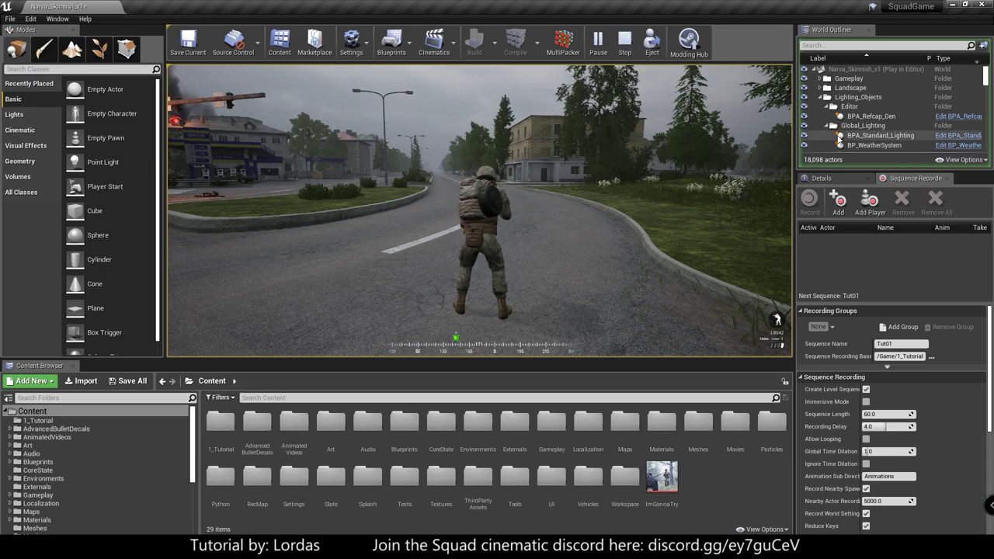
- Find the USMC Engineer soldier in the World Outliner with the search "Engi" and add it to the Sequence Recorder
click(837, 45)
text(E)
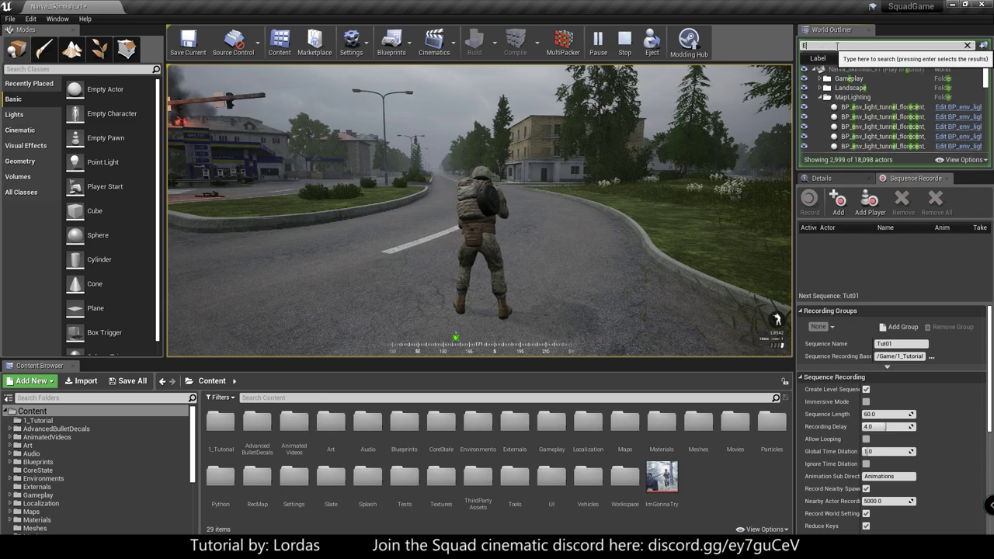
text(ngi)
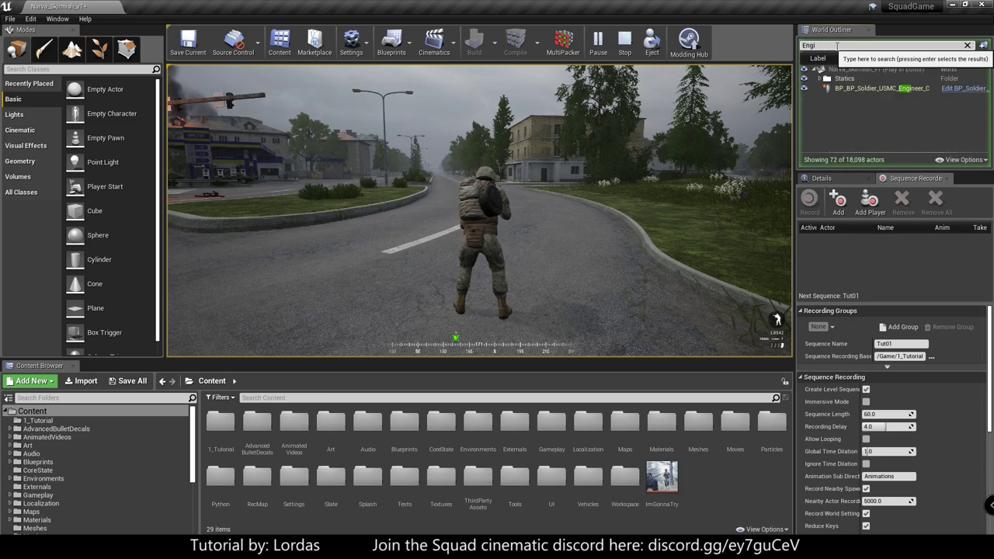
click(882, 88)
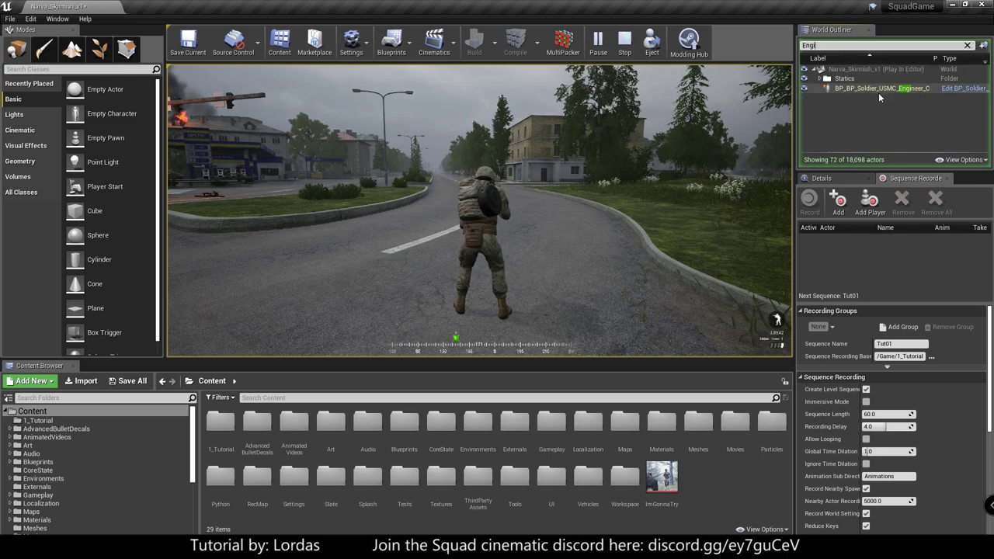
click(839, 201)
- Name the soldier's recording track MainBro666
double_click(905, 239)
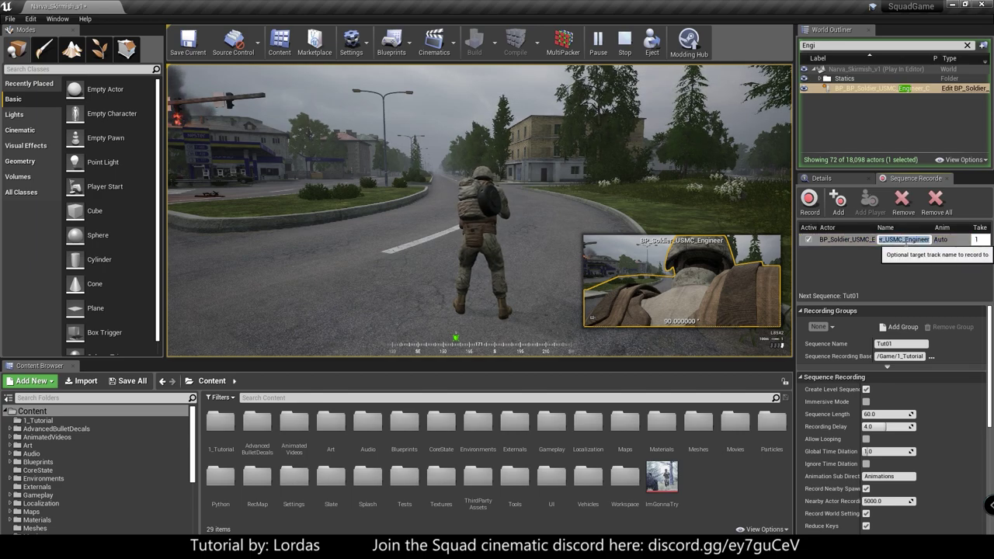
text(MainBro666)
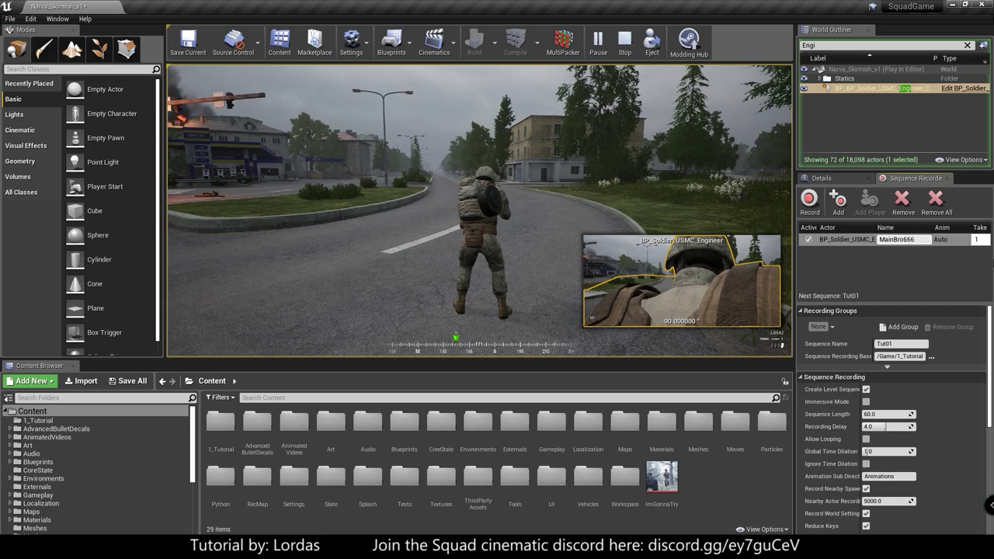
click(974, 280)
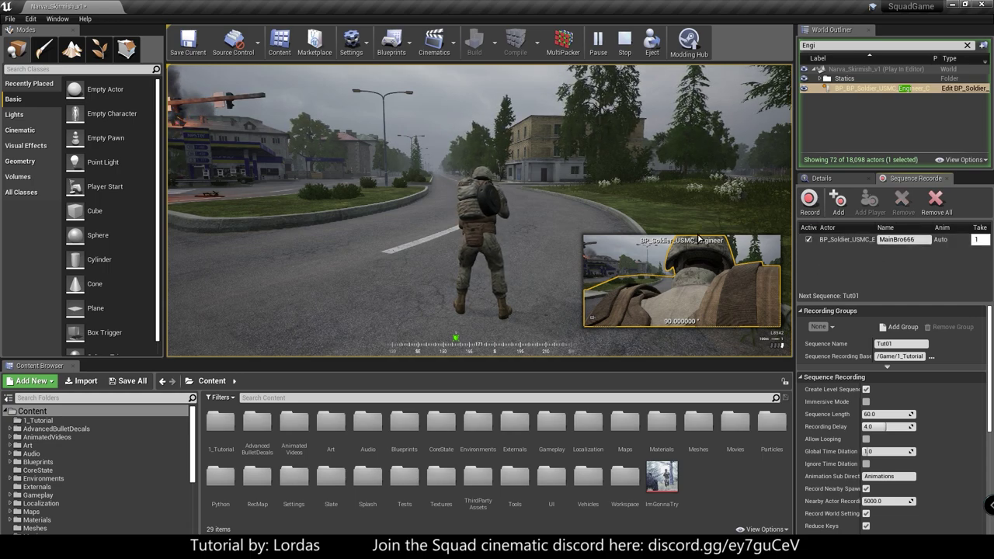
- Record the Tut01 take while moving the soldier down the road, sprinting and crouching, and end the play session
click(810, 200)
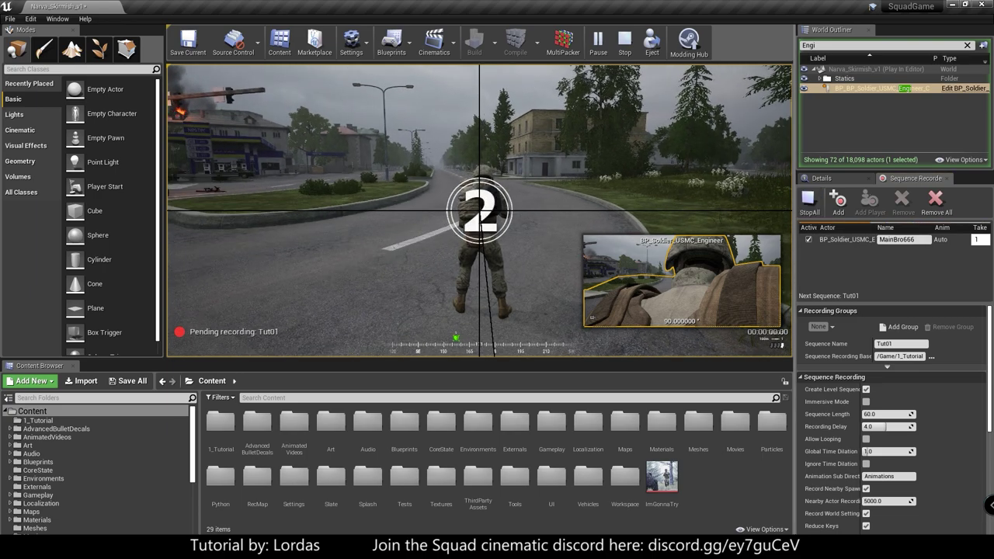
key(w)
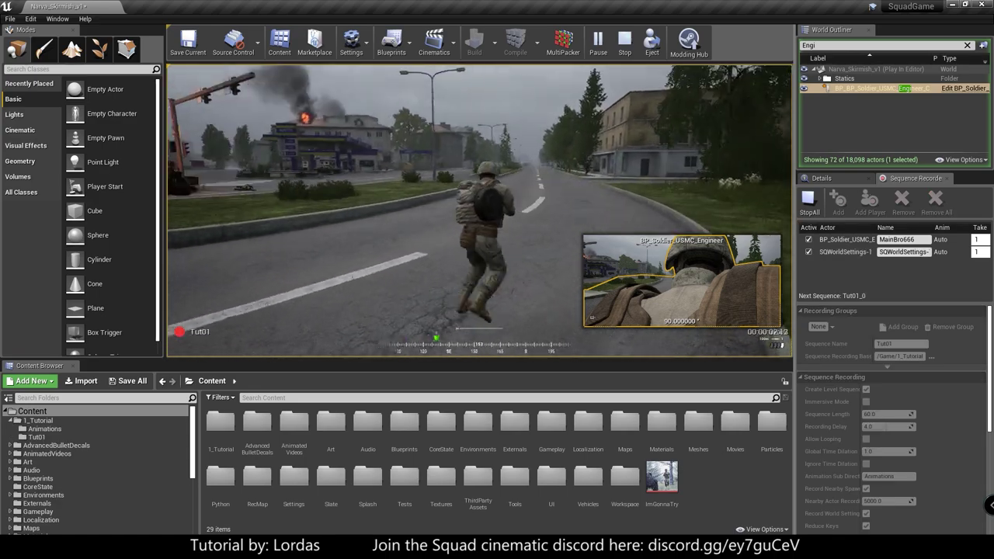
key(shift+w)
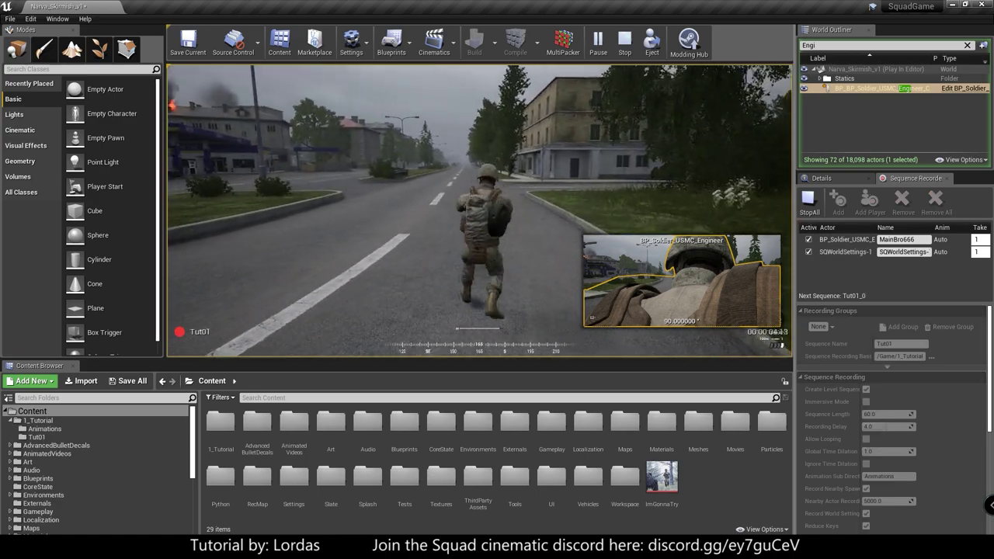
key(c)
key(t)
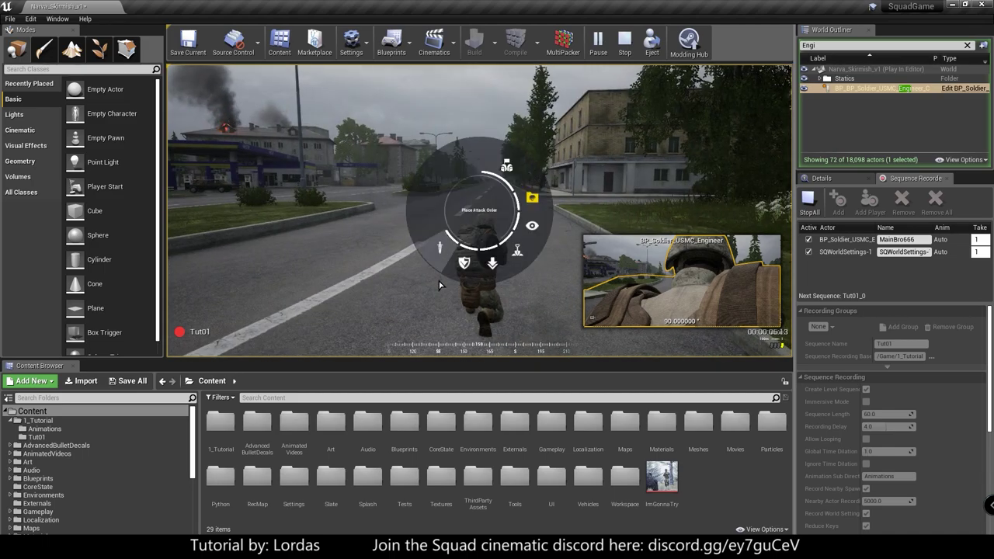
click(441, 285)
key(c)
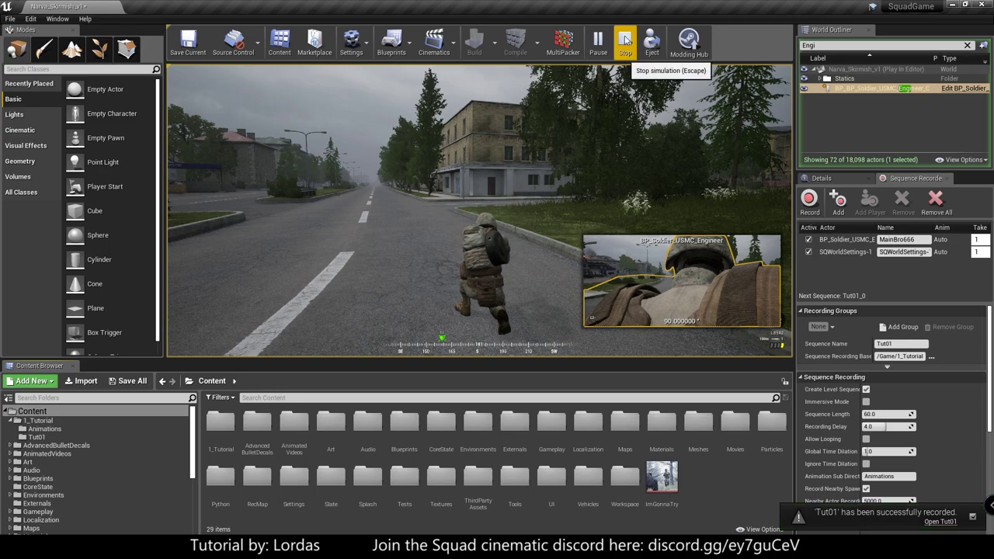
key(Escape)
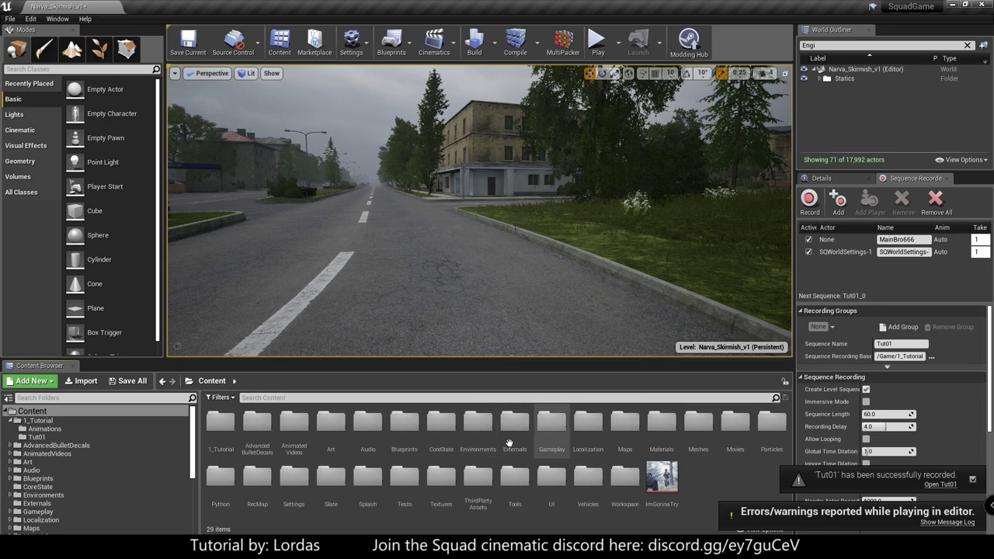
- Examine the recorded assets in the Animations and Tut01 folders of 1_Tutorial
double_click(221, 422)
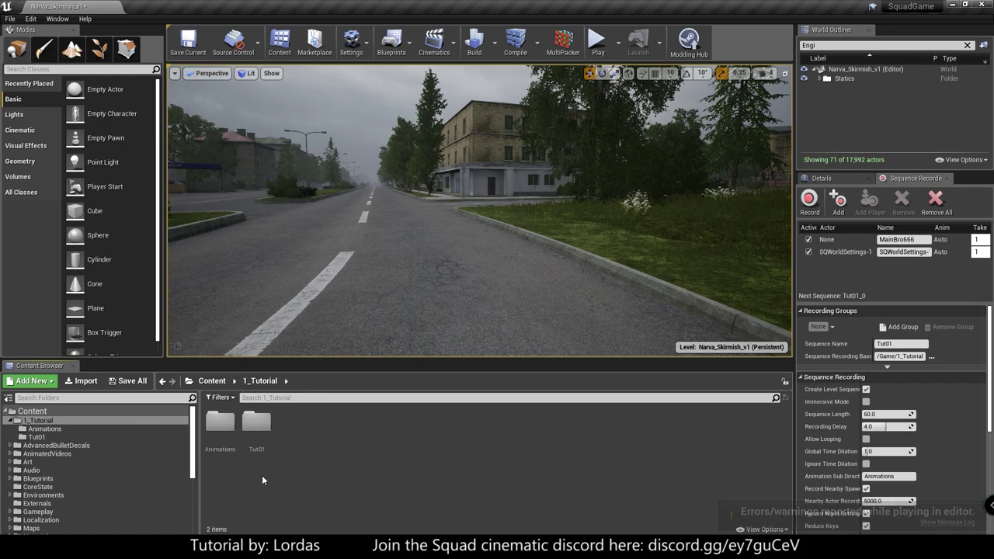
double_click(218, 426)
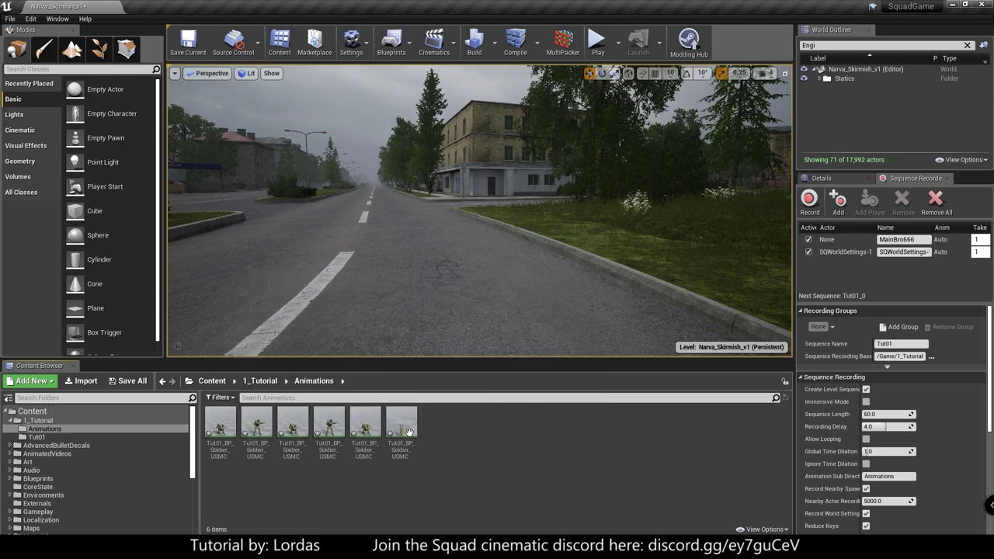
click(220, 427)
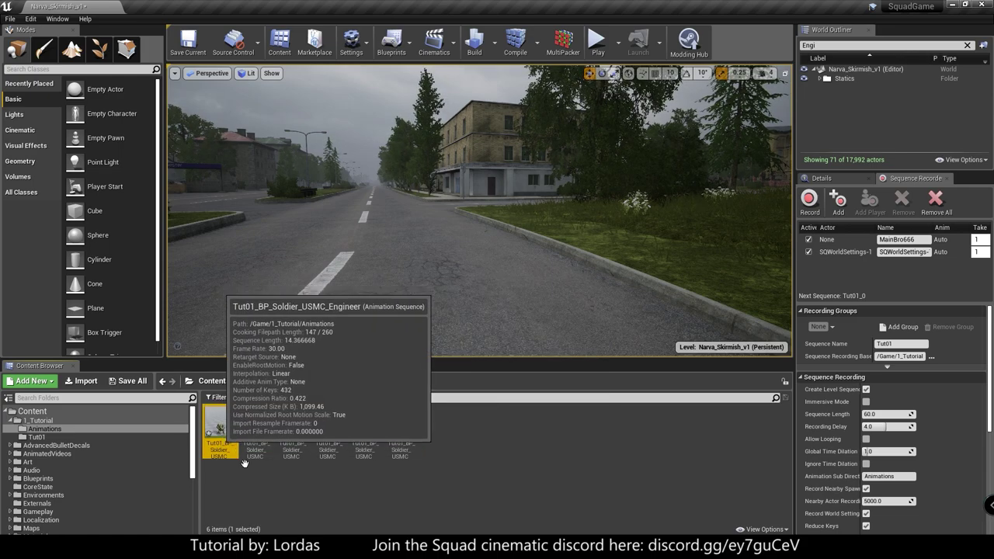
click(260, 381)
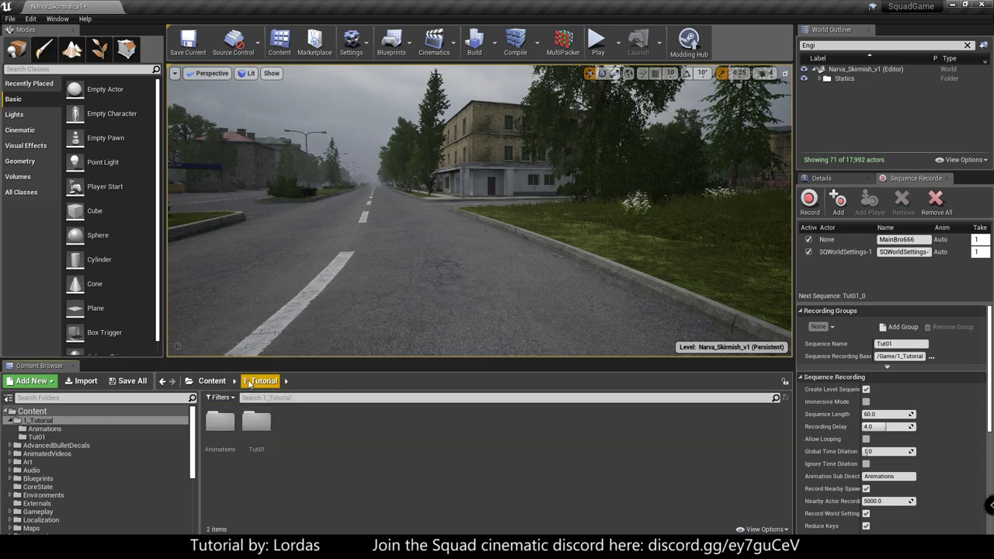
double_click(256, 422)
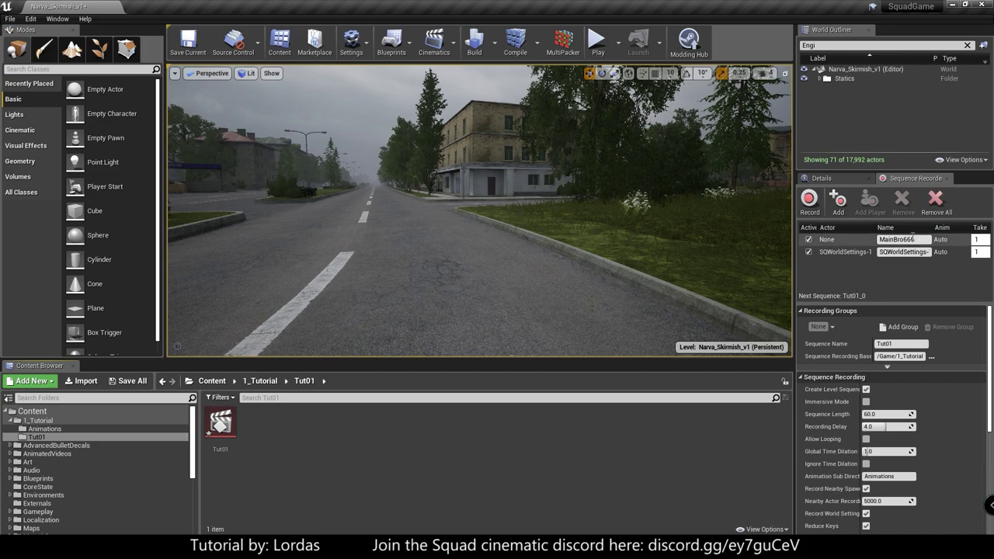
- Remove all actors from the Sequence Recorder and save all modified content
click(936, 201)
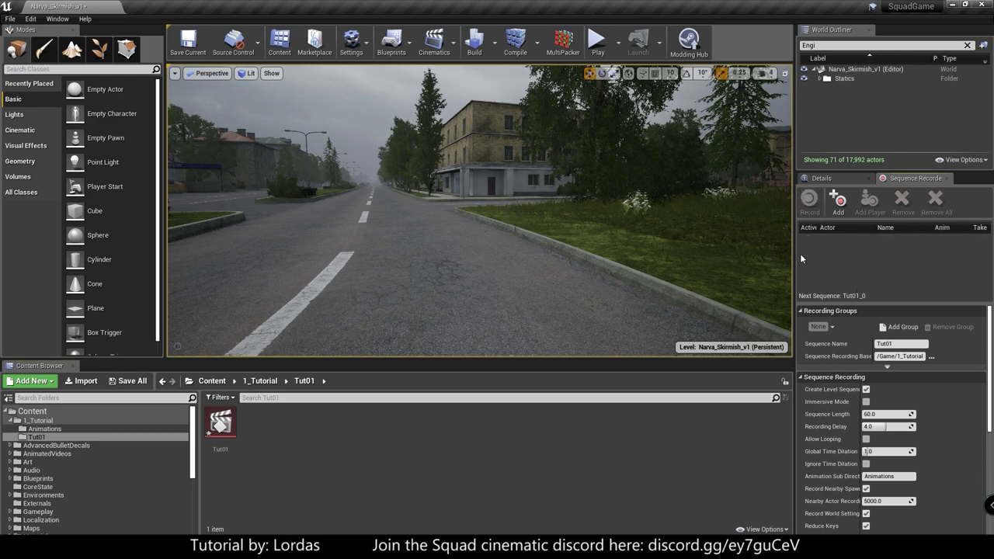
click(132, 381)
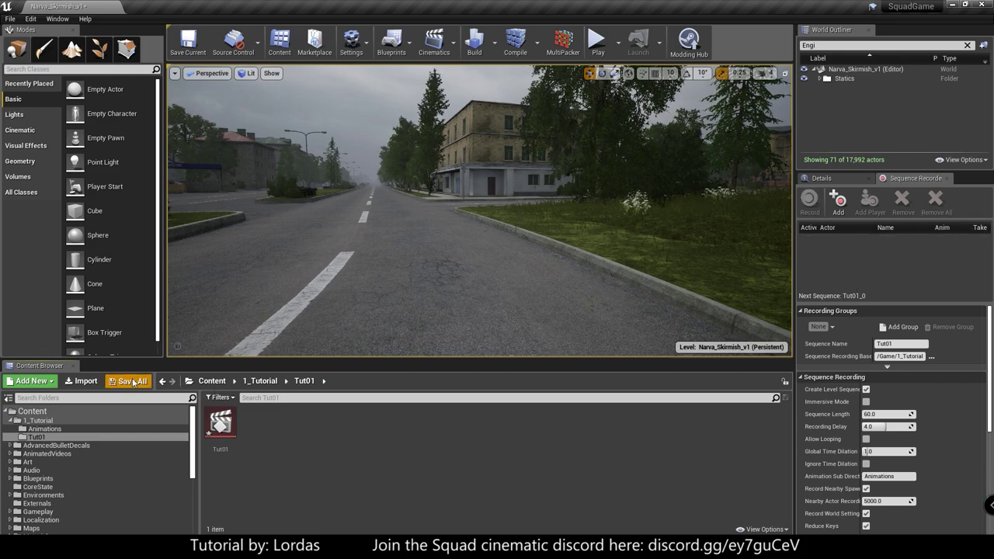
click(583, 370)
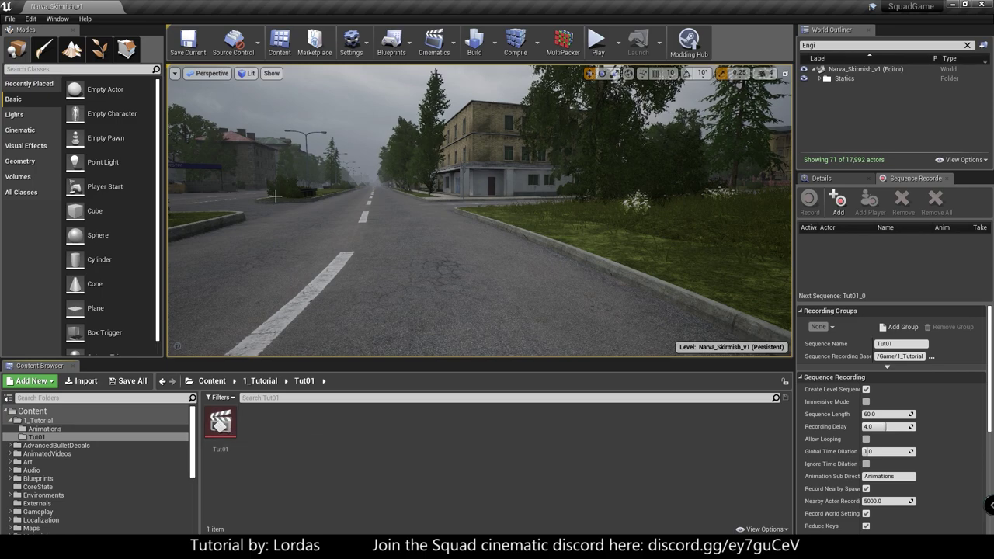
- Turn the viewport slightly toward the road, show the Details view, and clear the World Outliner search
right_drag(275, 195, 235, 198)
click(844, 178)
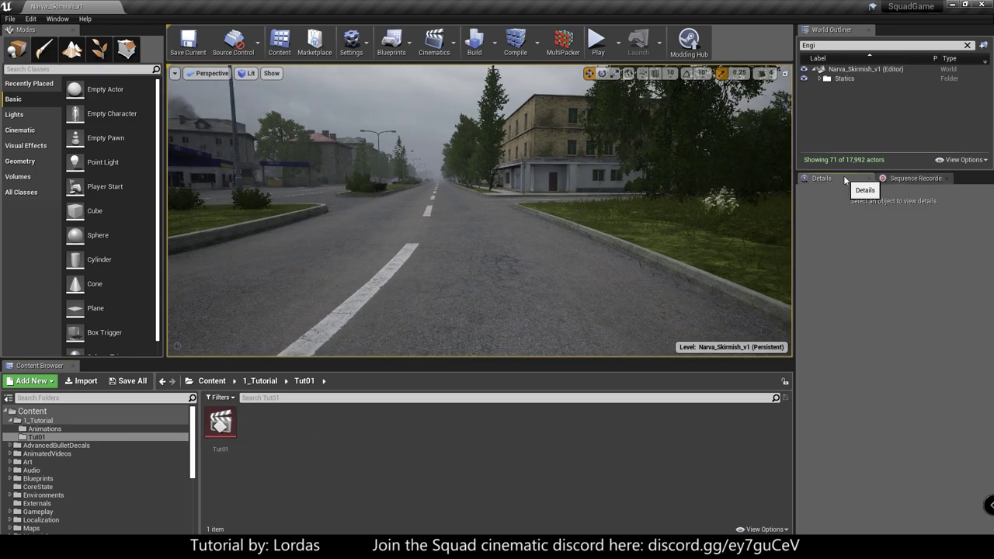
click(967, 45)
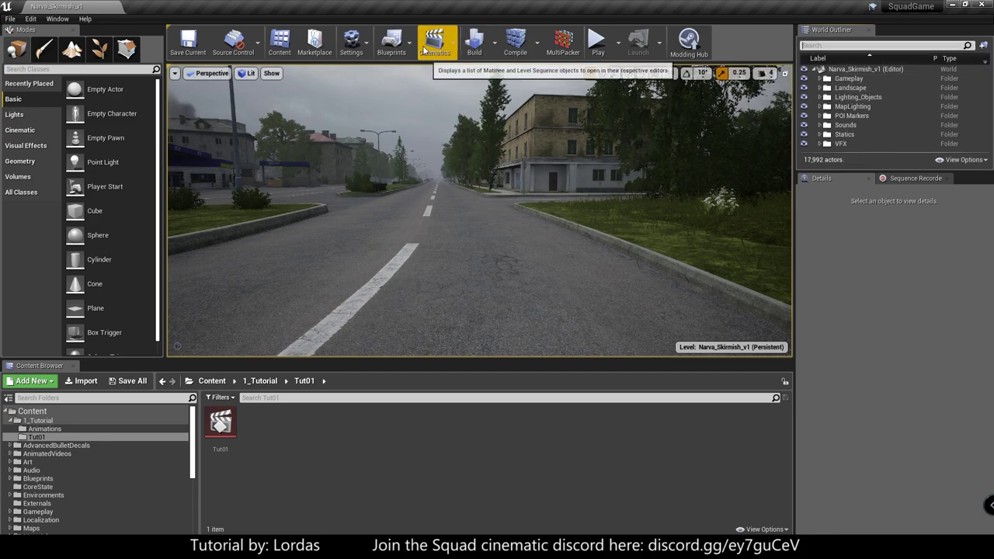
- Create a level sequence named NarvaTutorialMaster in the 1_Tutorial folder and dock the Sequencer beside the Content Browser
click(448, 45)
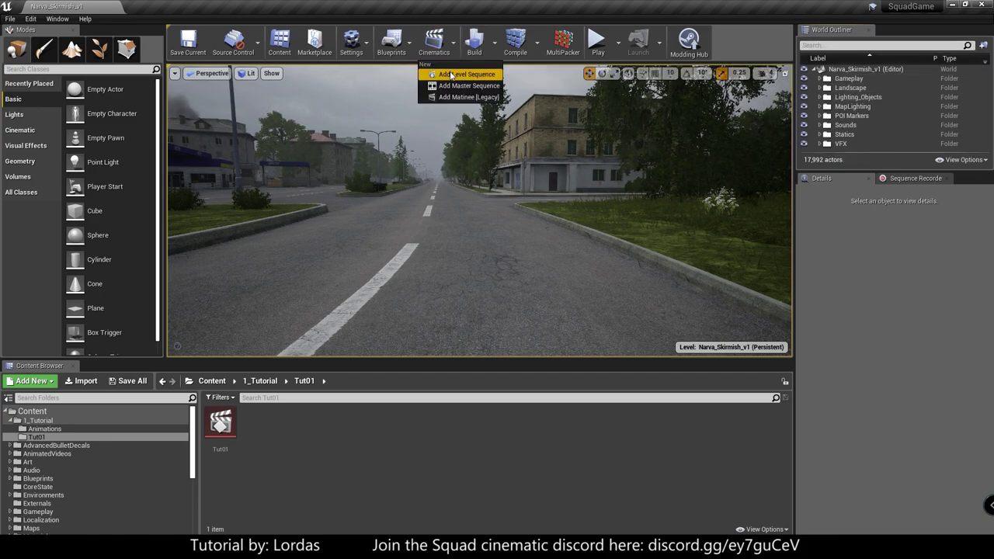
click(464, 73)
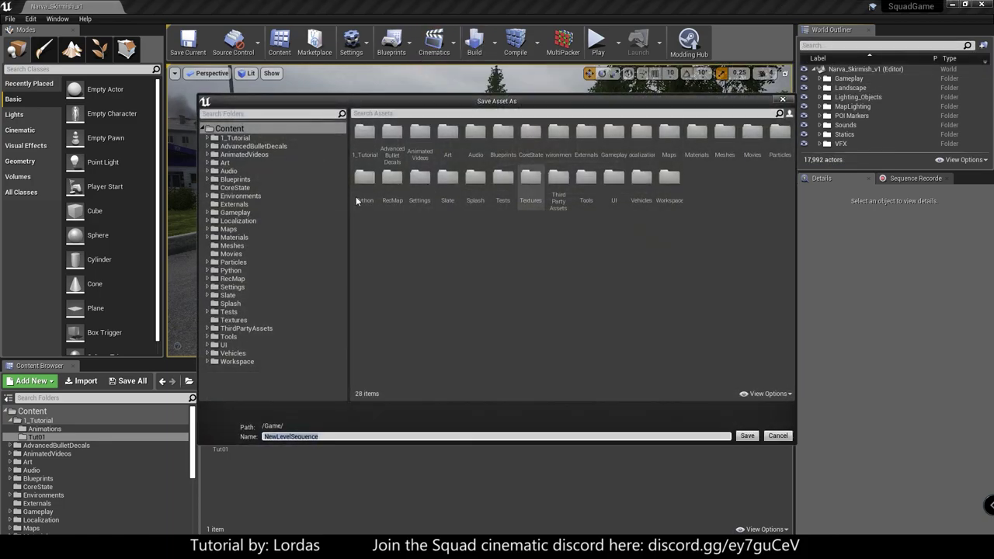
double_click(364, 134)
click(338, 436)
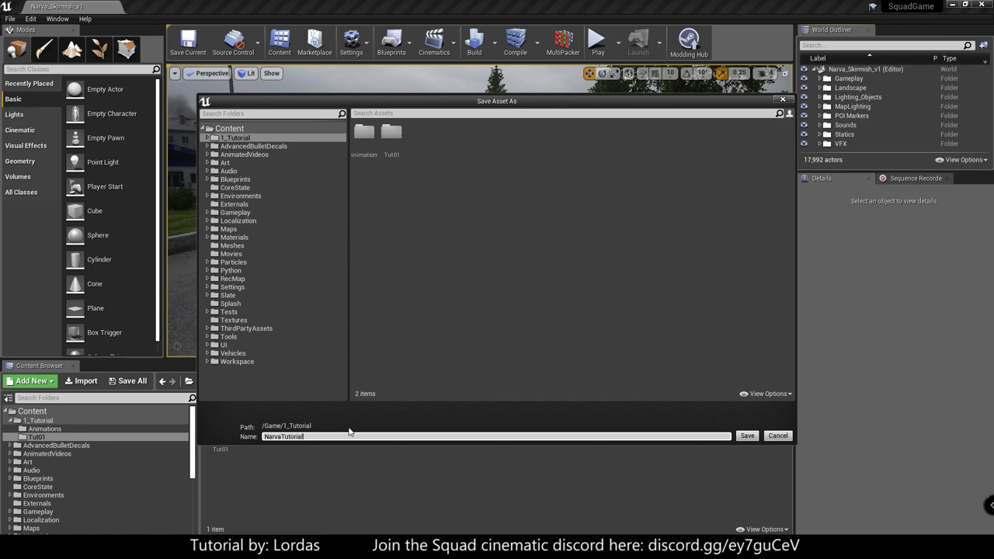
key(Return)
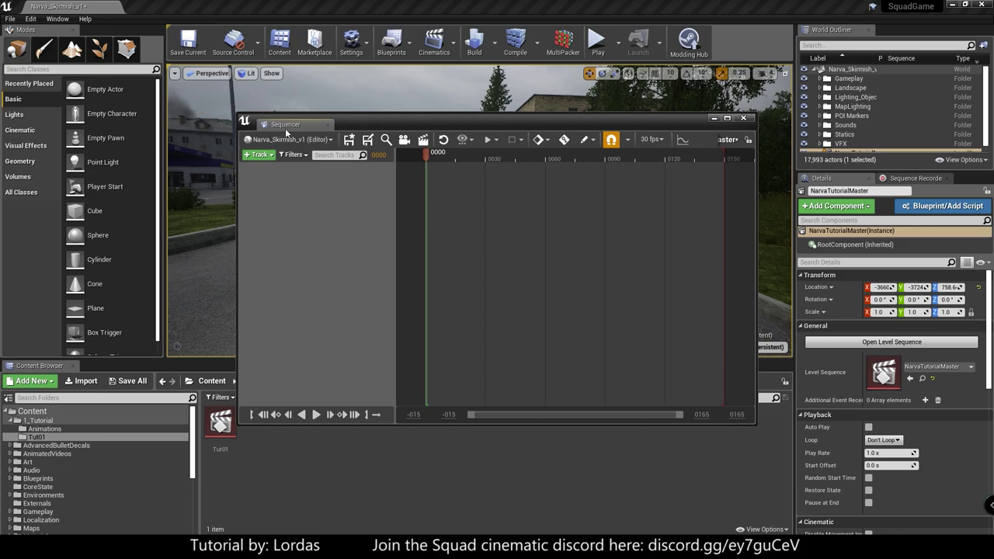
drag(287, 132, 136, 365)
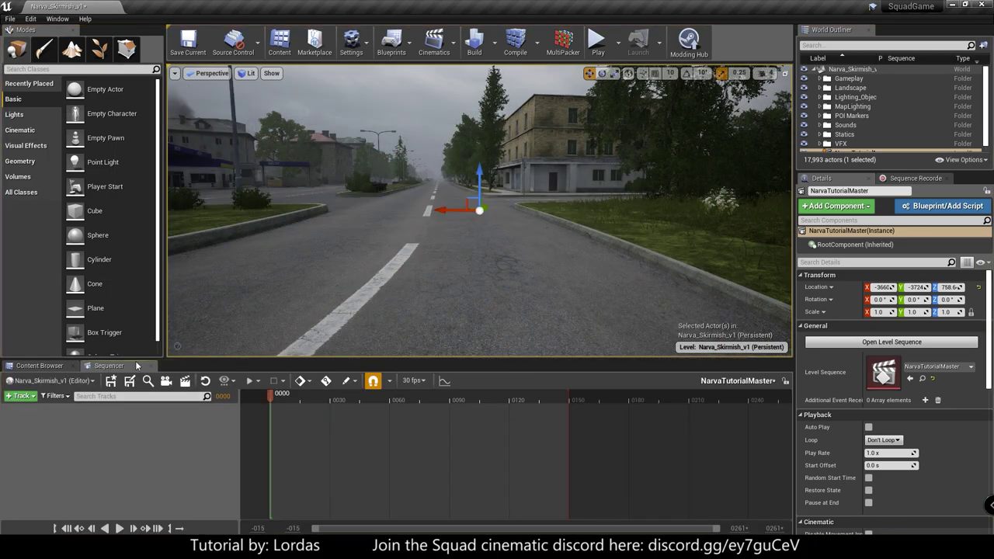
- Open the recorded Tut01 sequence in the Sequencer and expand its Characters folder
click(39, 366)
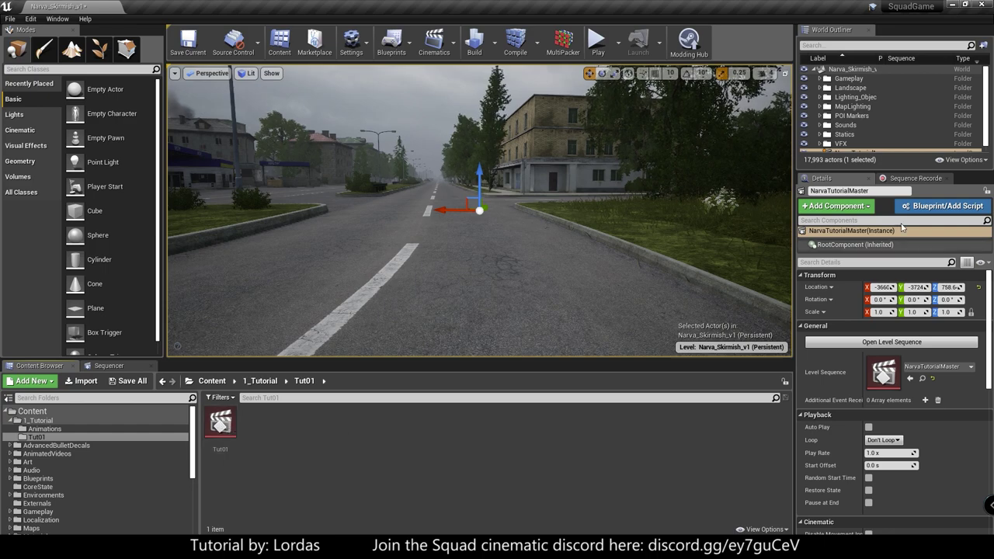
click(915, 178)
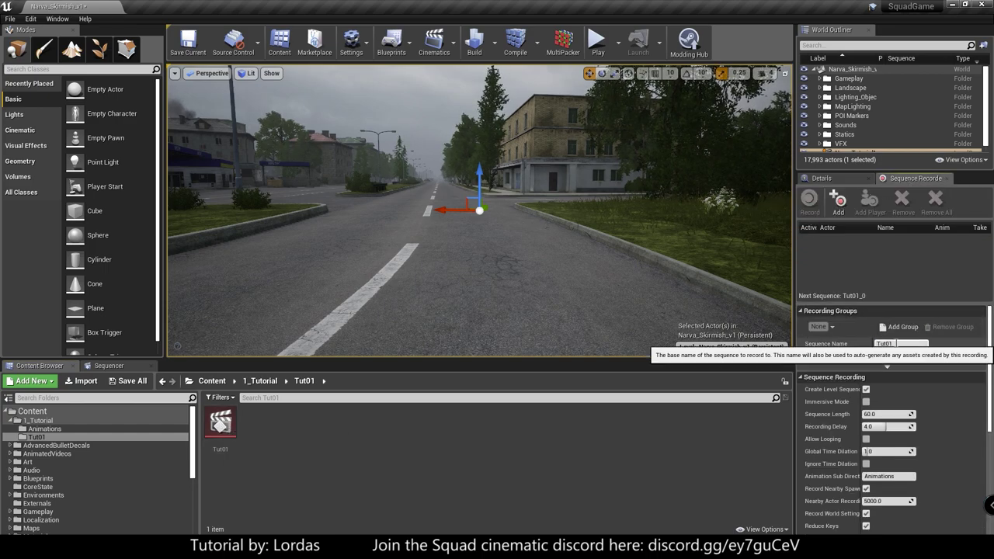
drag(899, 344, 868, 350)
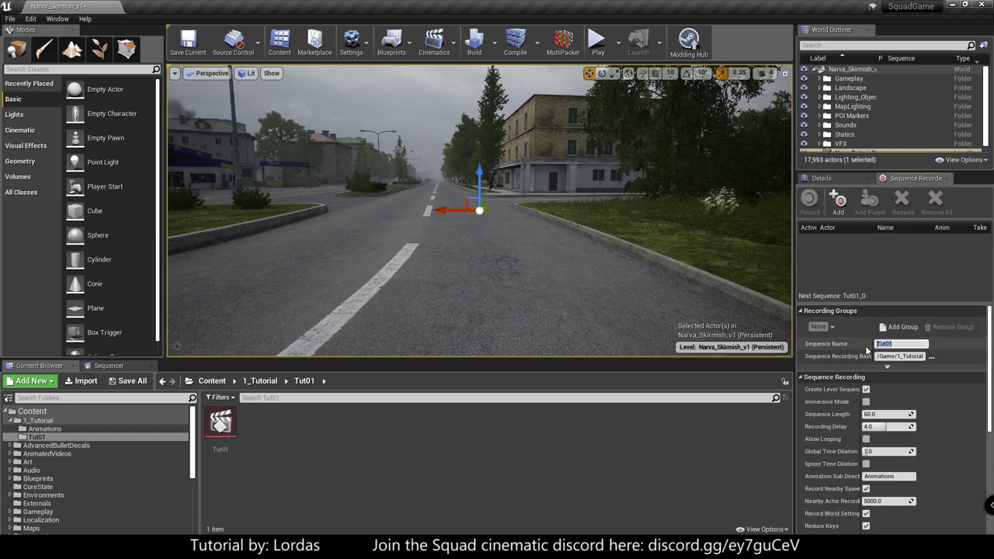
double_click(220, 423)
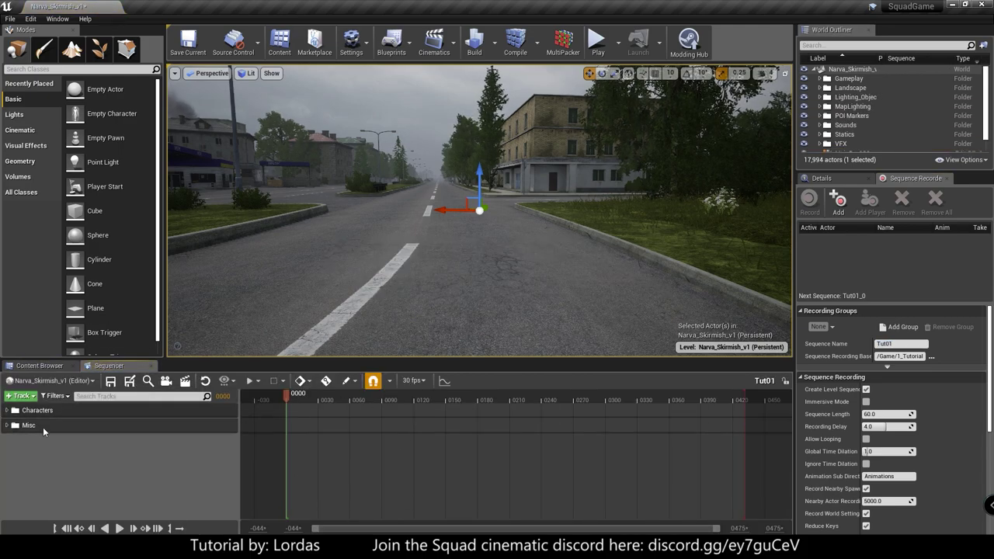
click(7, 410)
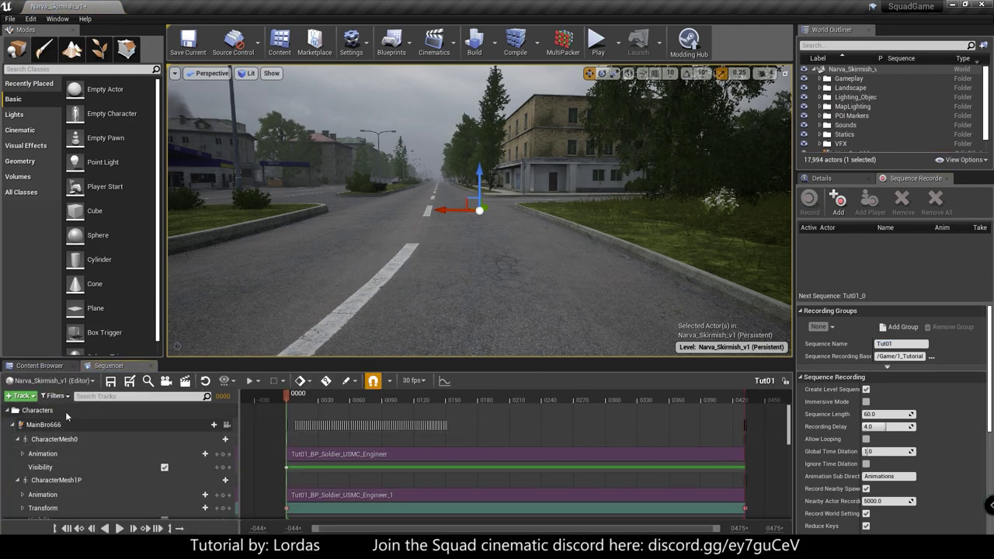
scroll(63, 432, down, 2)
scroll(63, 432, up, 2)
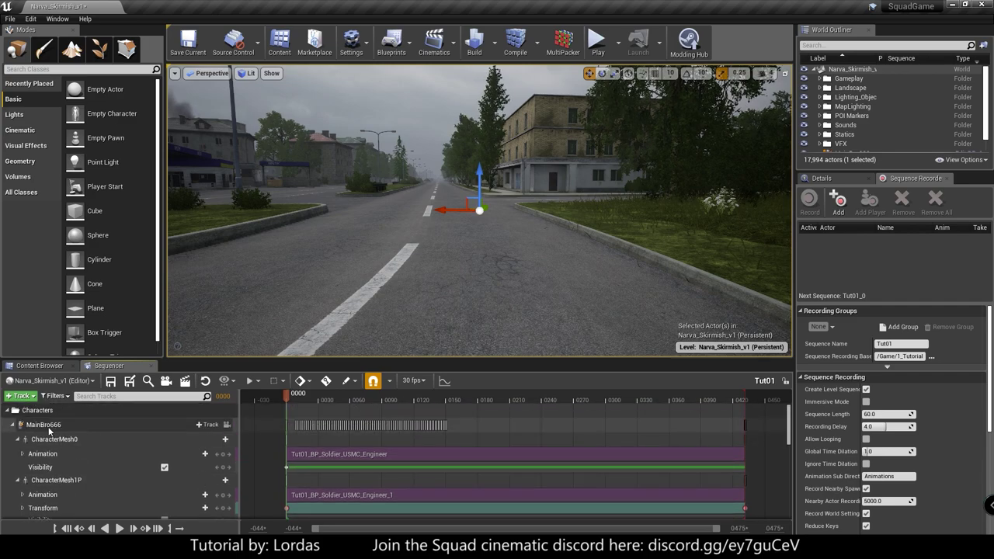
- Copy the main Transform track of MainBro666 in the Tut01 sequence
click(90, 426)
scroll(90, 425, down, 6)
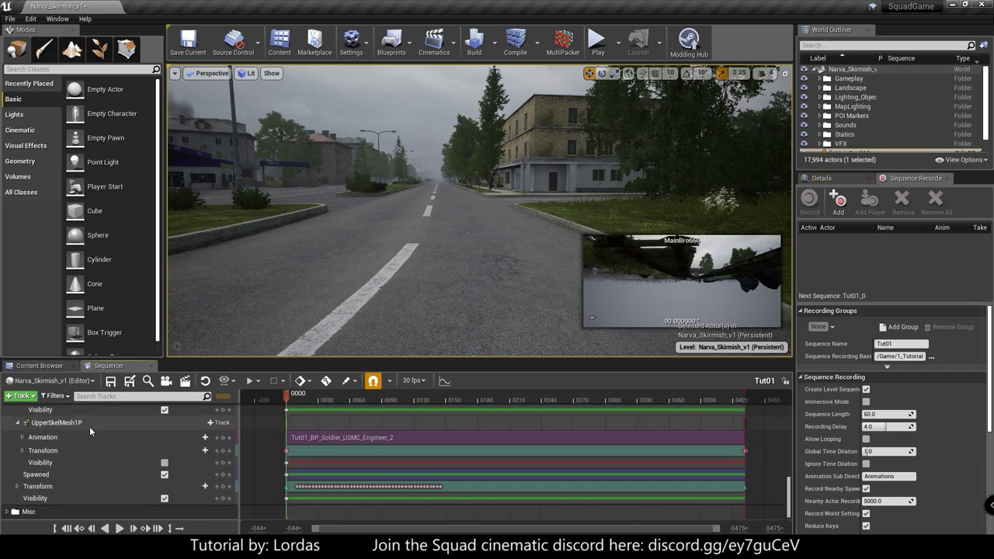
click(64, 486)
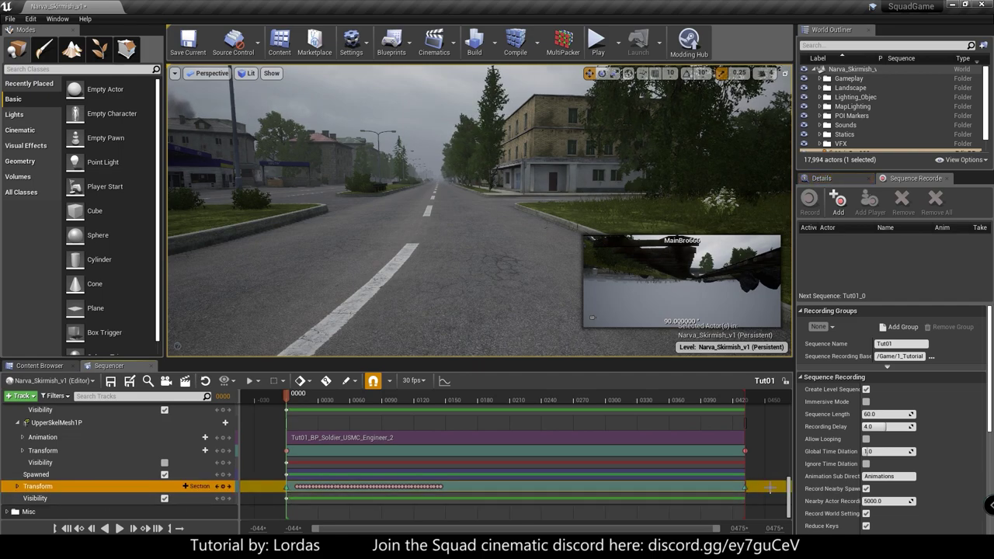
right_click(47, 485)
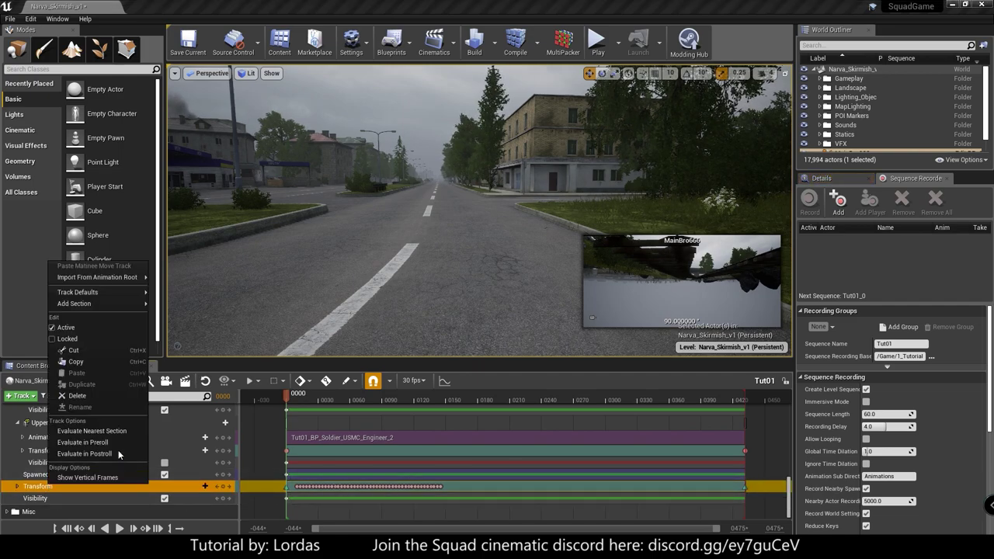
click(75, 362)
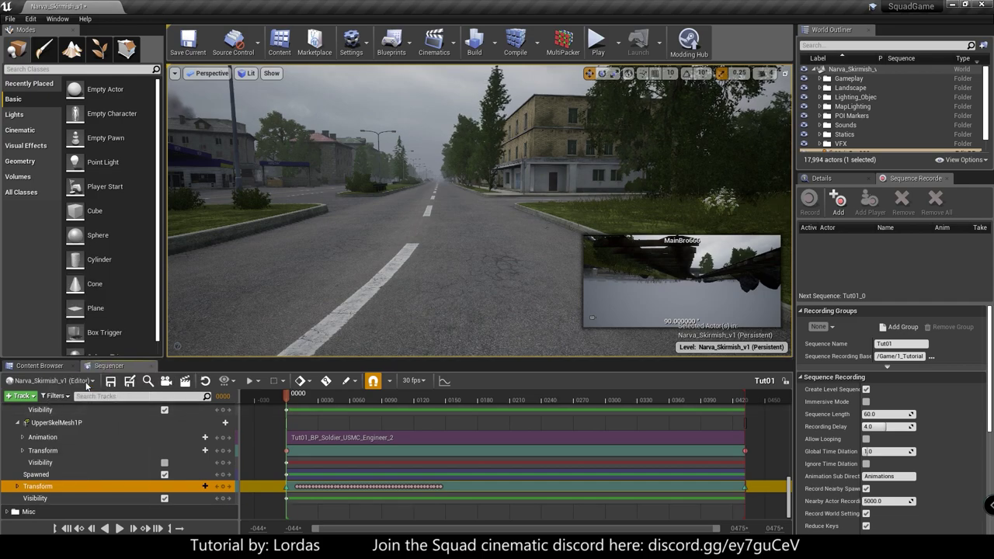
- Open the NarvaTutorialMaster sequence from the 1_Tutorial folder
click(61, 364)
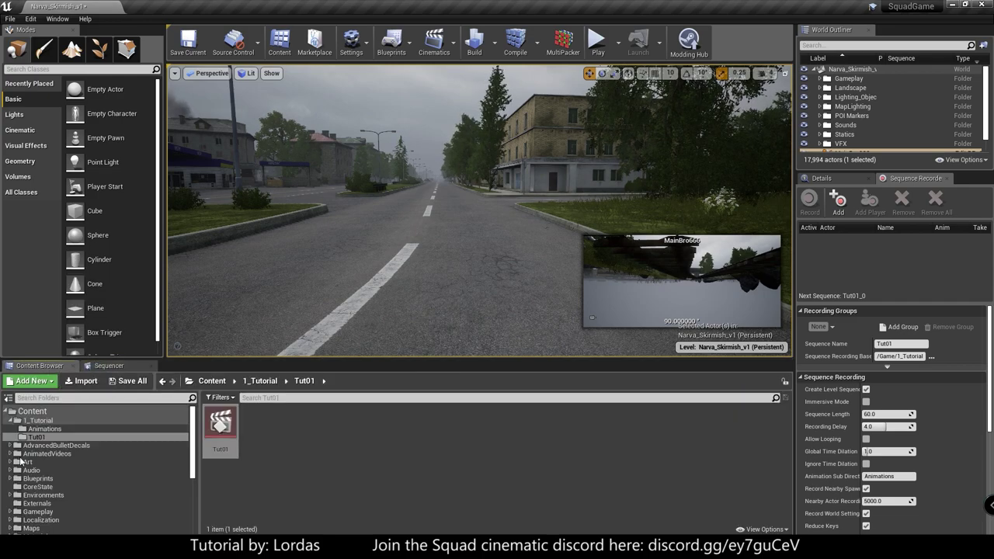
click(259, 381)
double_click(293, 423)
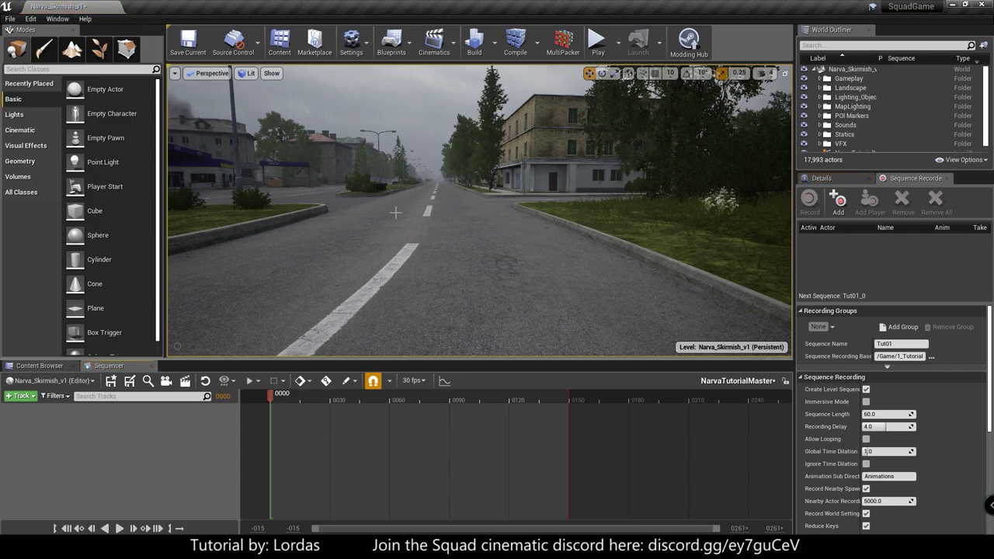
- Place an Empty Actor on the road and rename it MainCharacter
drag(94, 88, 412, 243)
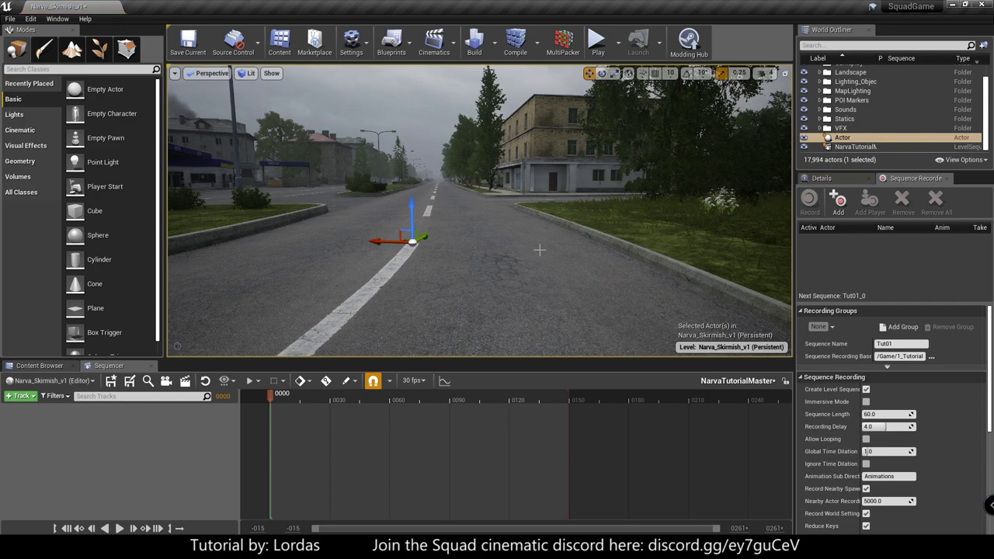
click(862, 138)
key(F2)
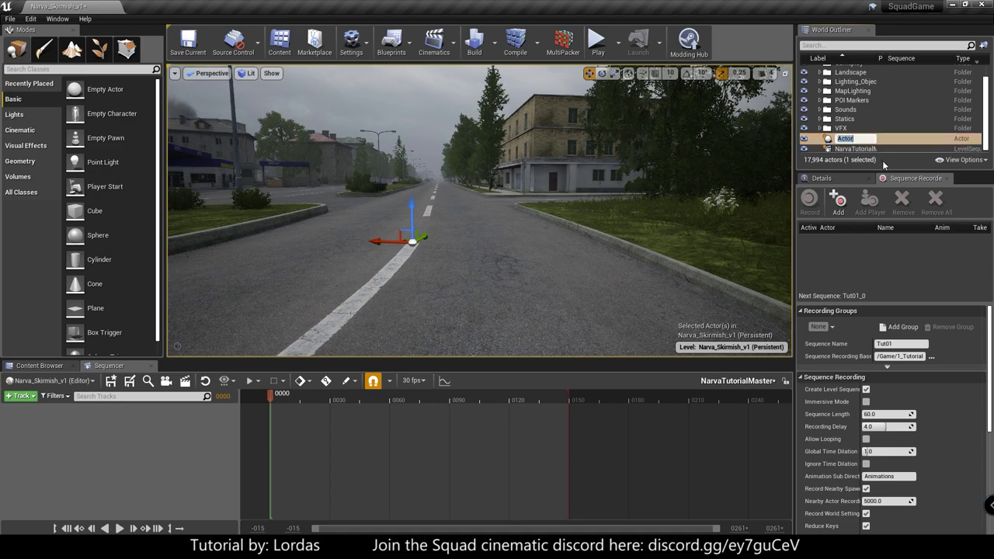
text(MainCharacter)
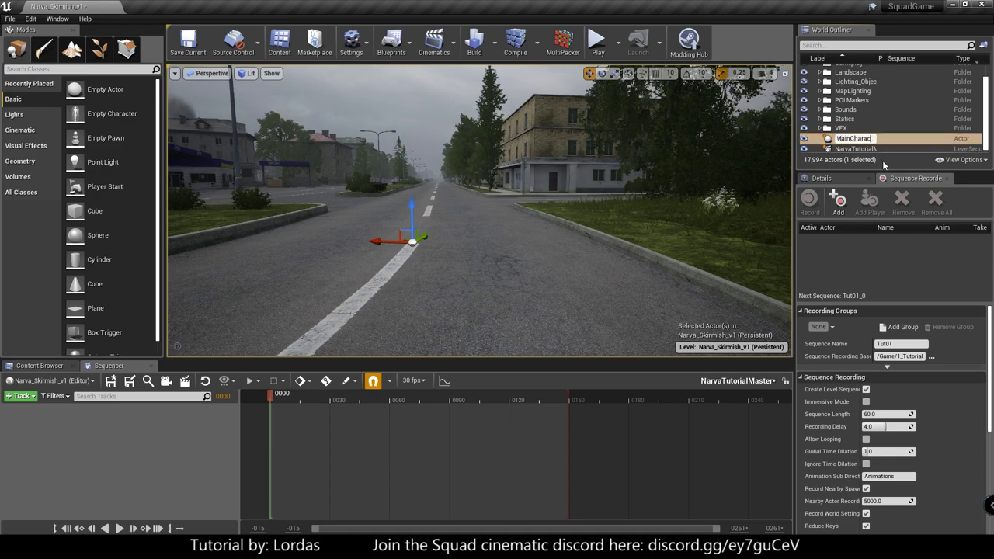
key(Return)
- Add MainCharacter to the NarvaTutorialMaster sequence and paste the copied Transform track onto it
drag(847, 137, 116, 419)
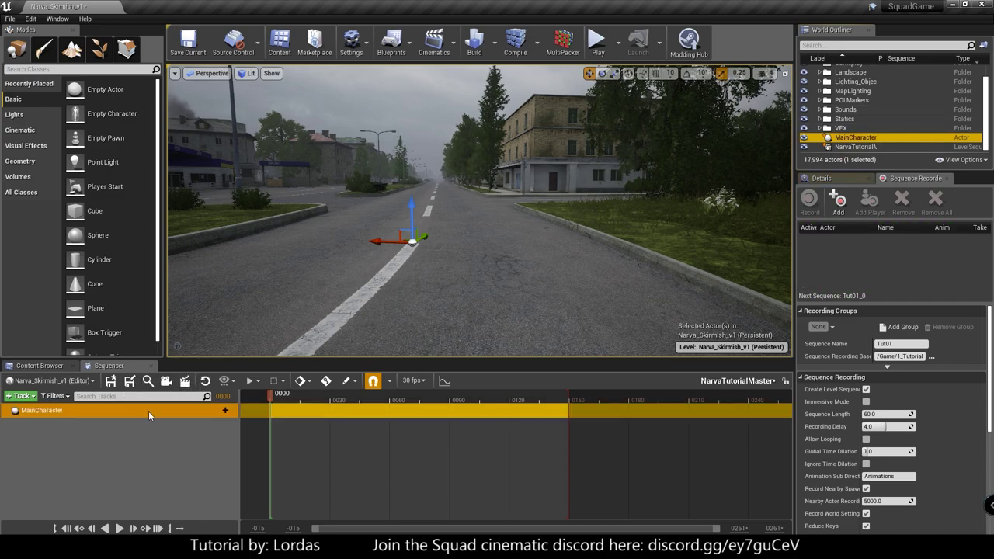
right_click(99, 413)
click(140, 357)
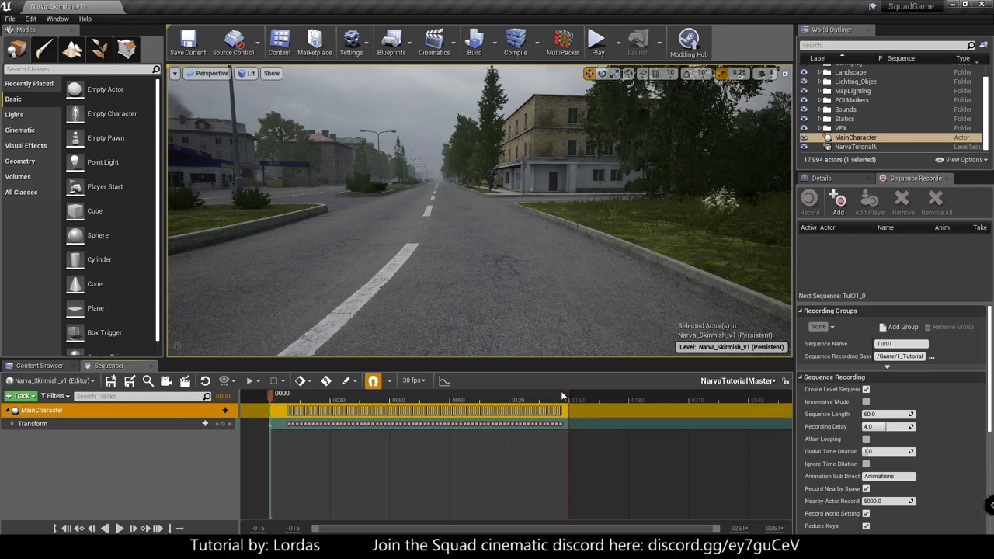
- Extend the sequence's playback end to just past frame 240 and scrub to frame 36 to check MainCharacter's path
mouse_move(569, 395)
mouse_down()
mouse_move(774, 395)
mouse_move(762, 395)
mouse_up()
right_drag(515, 179, 264, 210)
key(f)
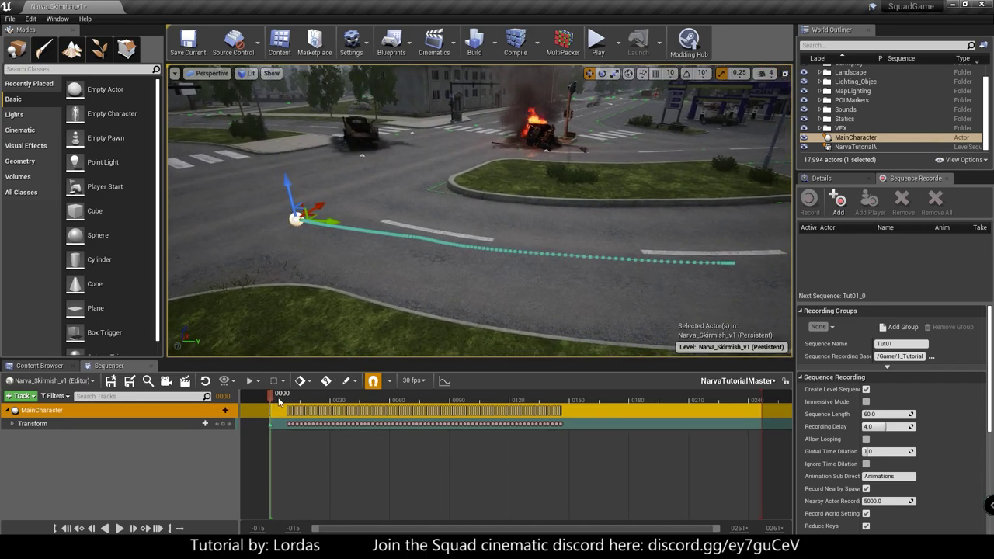
drag(281, 394, 342, 400)
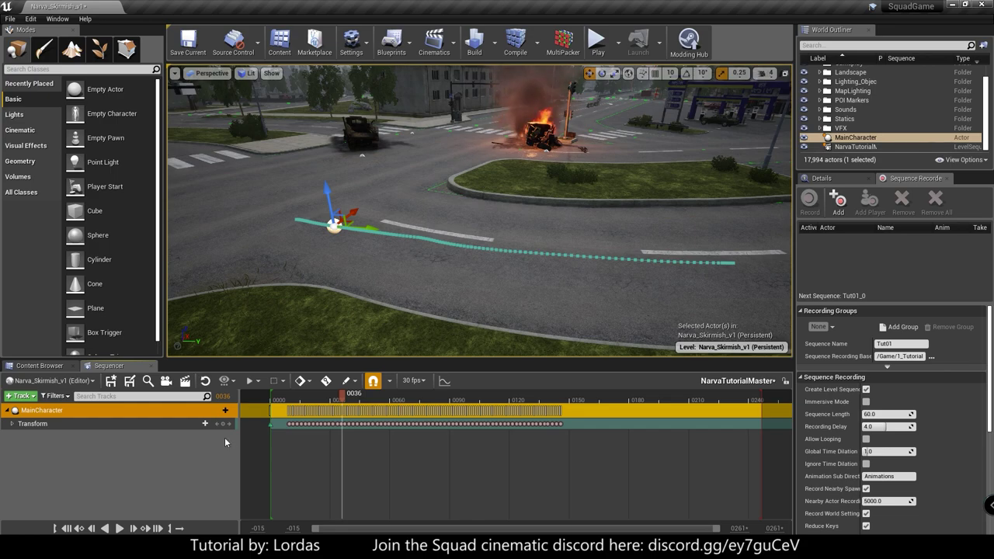
- Copy the first recorded soldier animation from the Animations folder into 1_Tutorial as MainBroAnim, and save all modified content
click(35, 365)
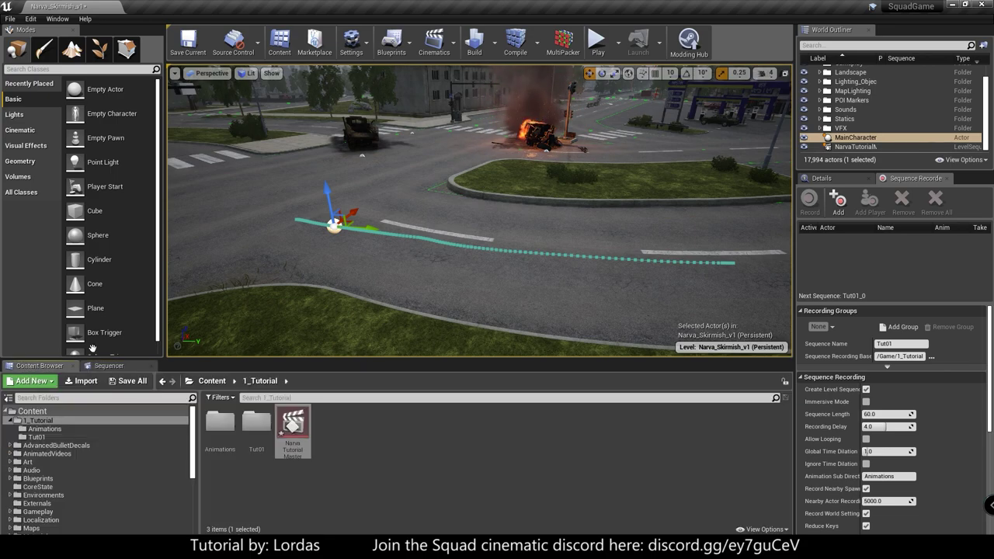
double_click(217, 422)
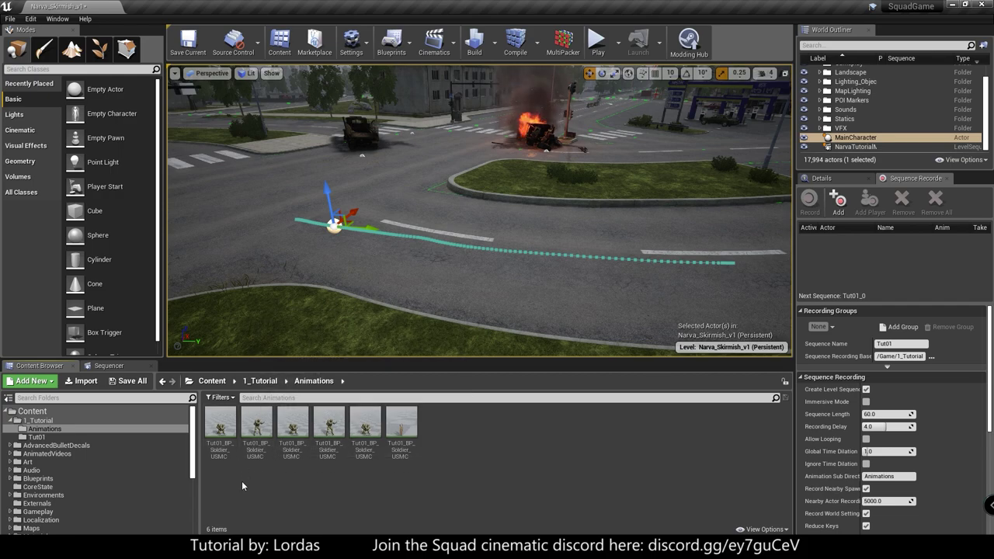
click(220, 426)
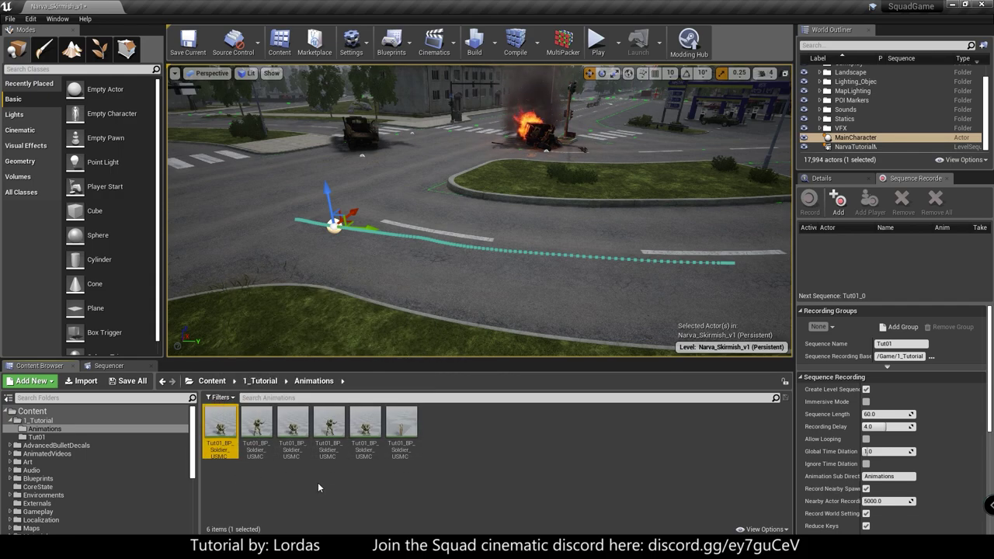
click(263, 381)
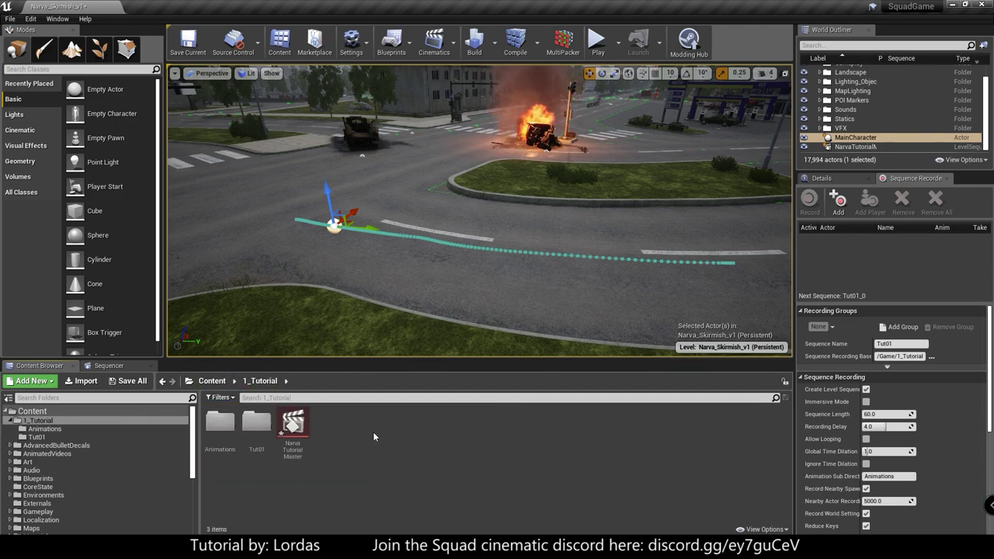
key(ctrl+v)
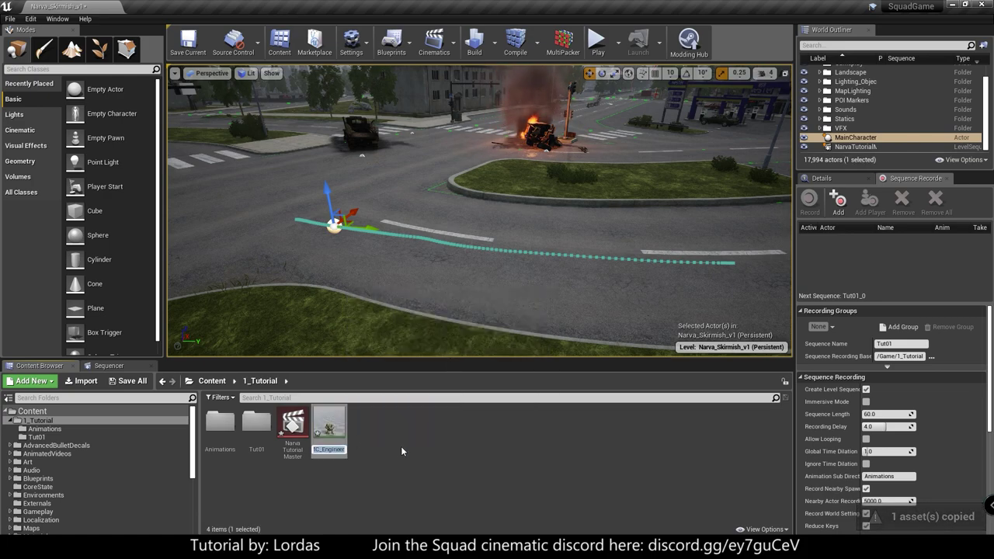
text(M)
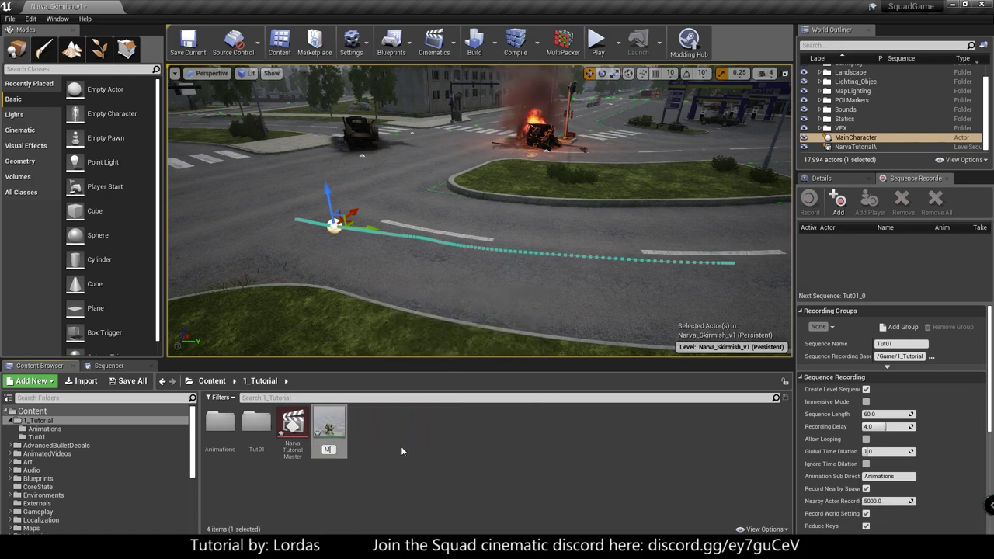
text(ainBroAnim)
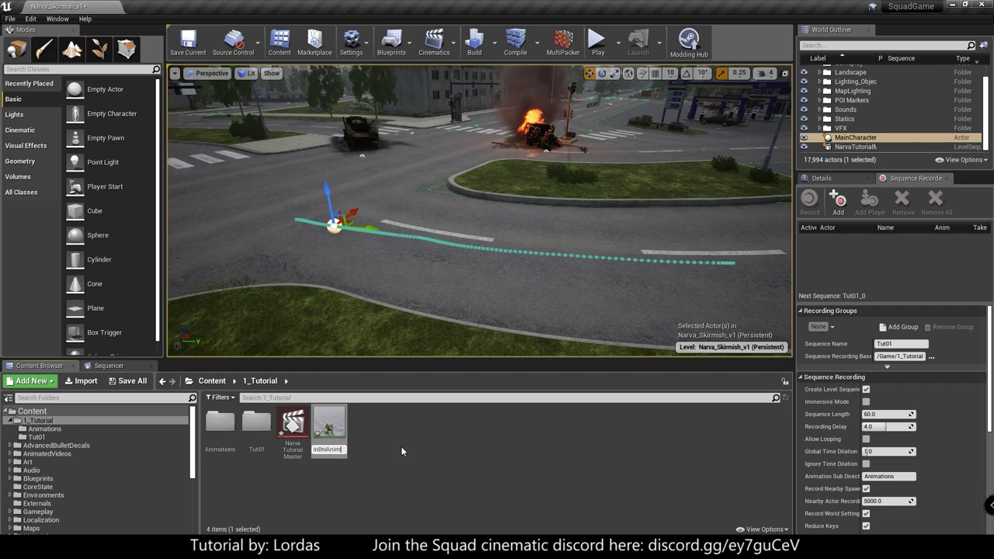
key(Return)
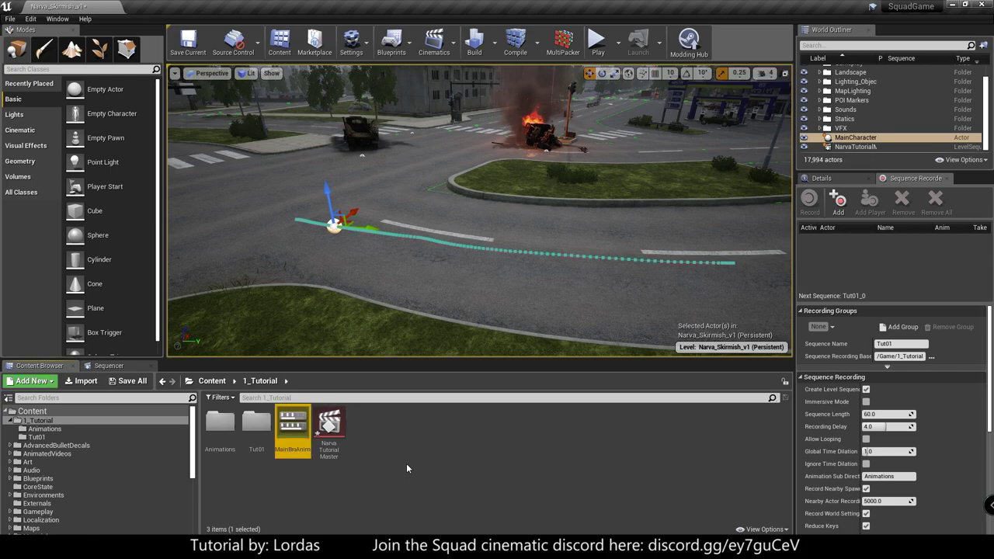
click(129, 381)
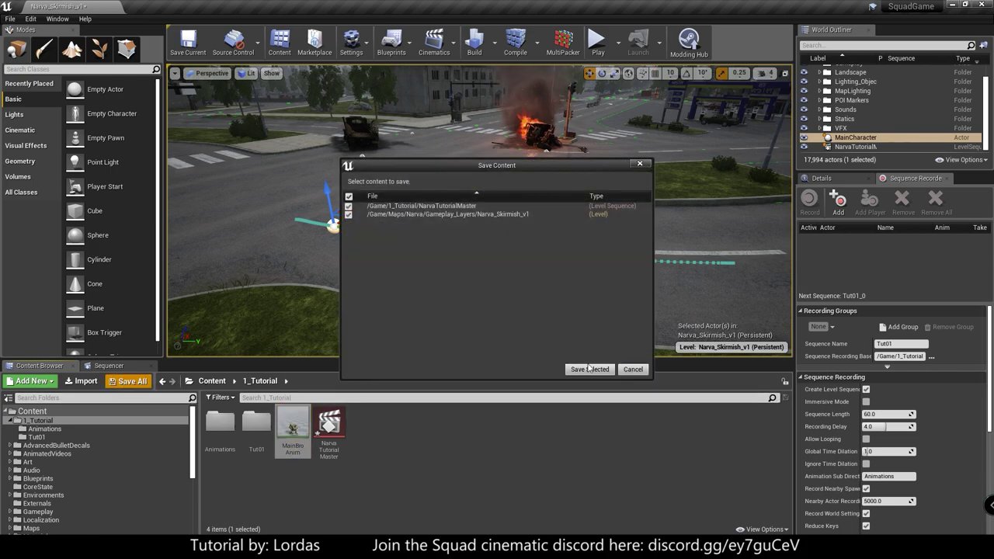
click(590, 369)
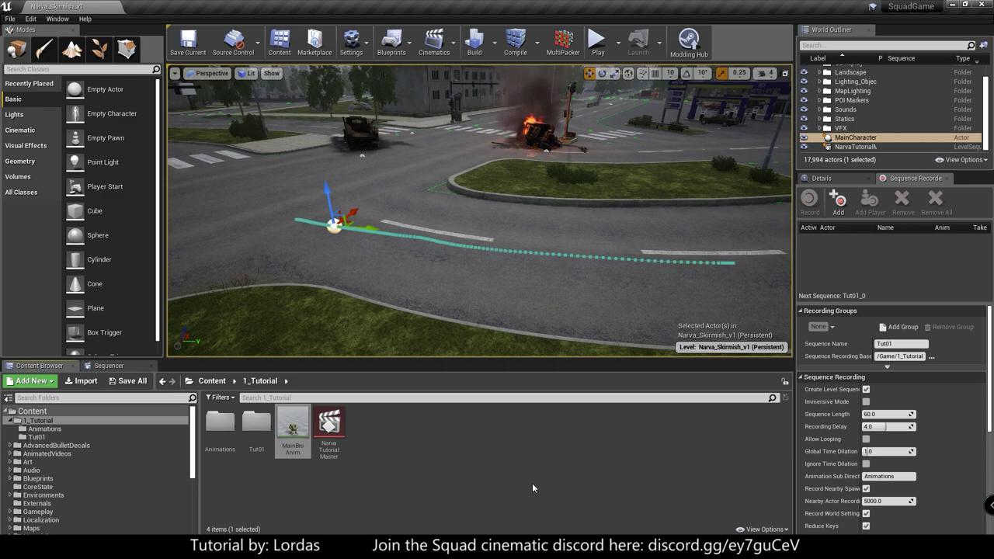
- Place the SK_Gb_Pilot skeletal mesh from the Art/Soldier2/Gb folder on the road beside MainCharacter
click(212, 381)
double_click(331, 436)
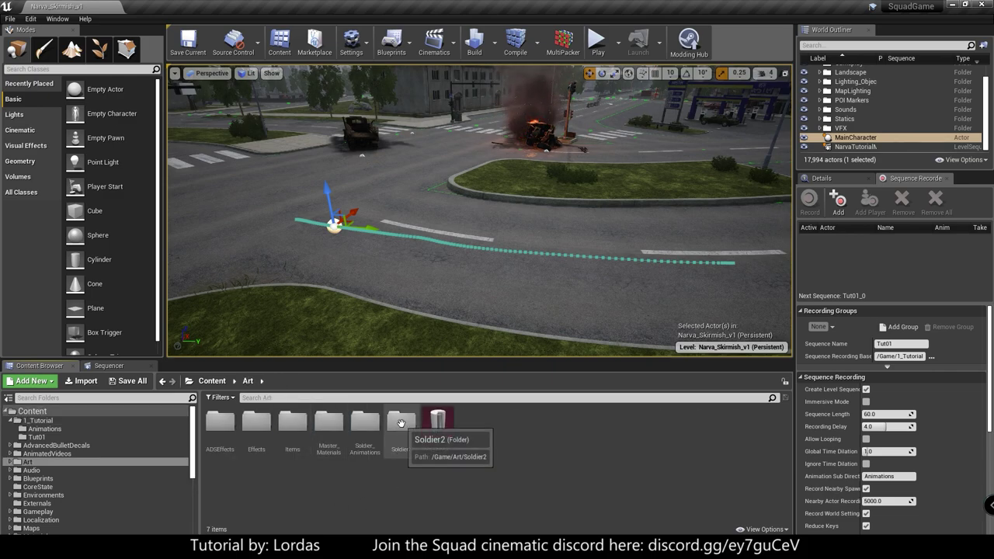
double_click(401, 421)
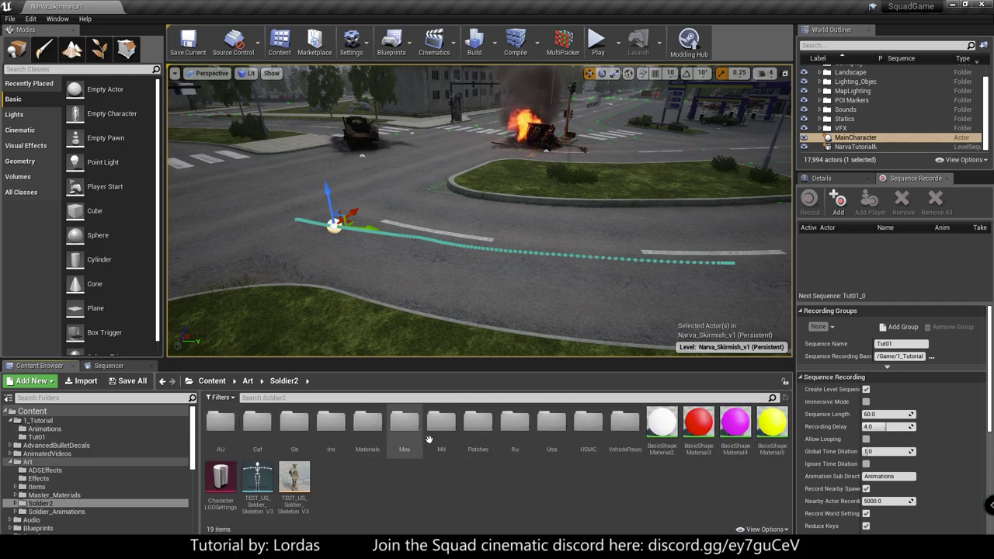
double_click(294, 422)
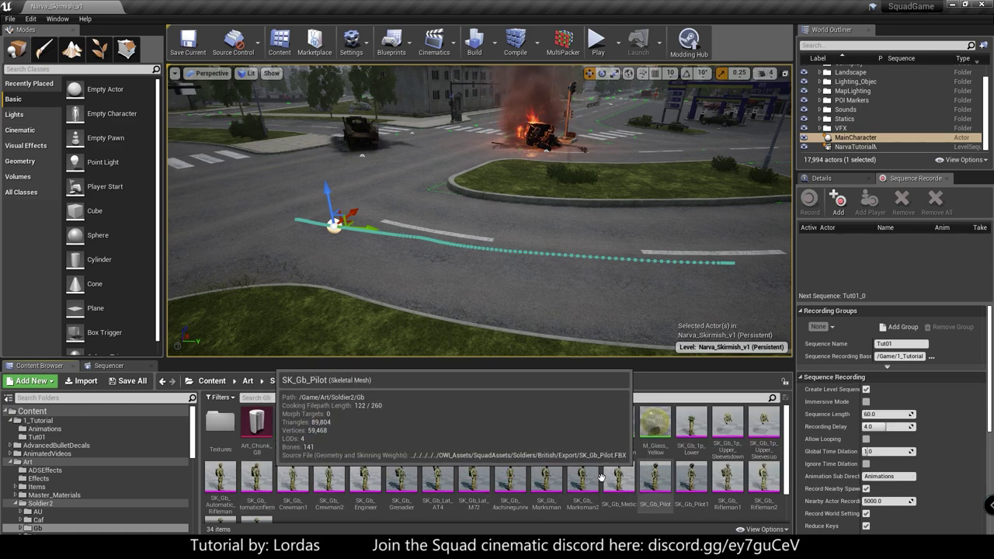
click(657, 480)
drag(351, 257, 347, 243)
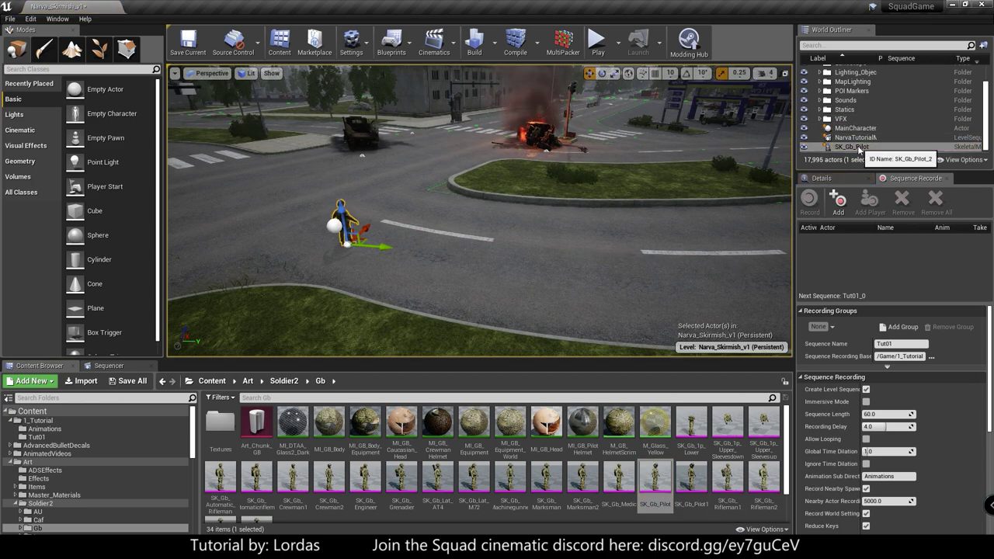
- Attach SK_Gb_Pilot to MainCharacter and scrub the sequence to frame 87 to check that it follows
drag(860, 153, 857, 131)
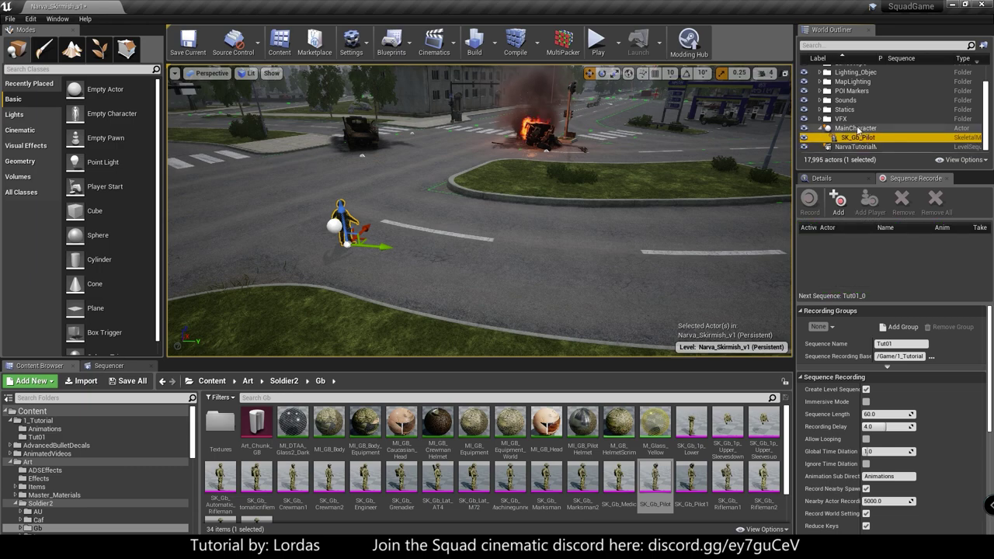
click(123, 368)
drag(343, 399, 443, 396)
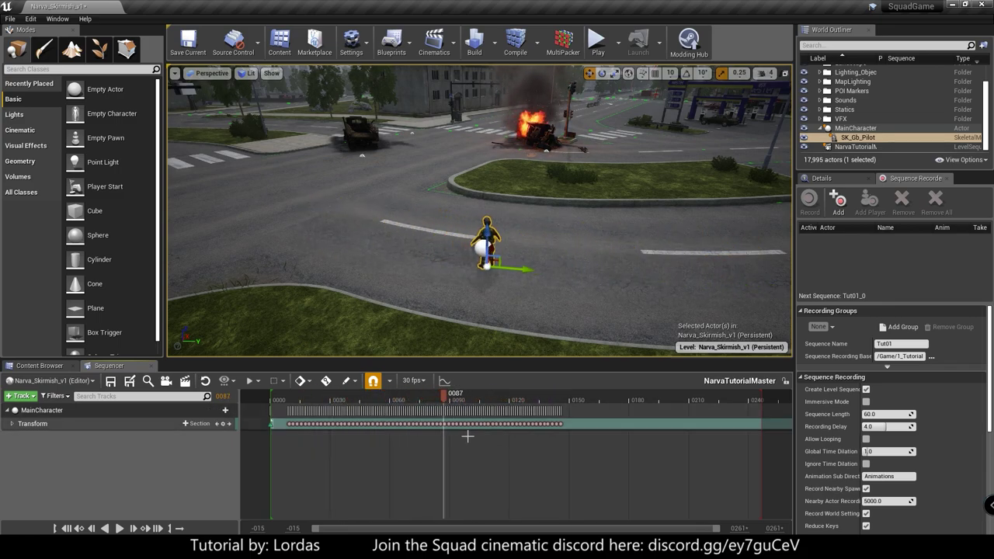
- Reset SK_Gb_Pilot's relative location and rotation to 0 and check its facing direction at frame 72
click(822, 178)
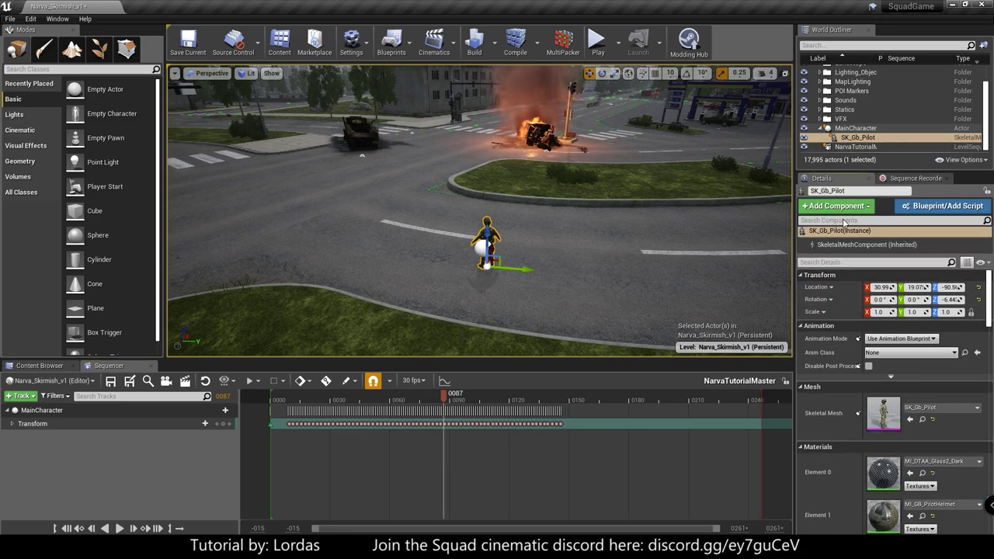
click(829, 181)
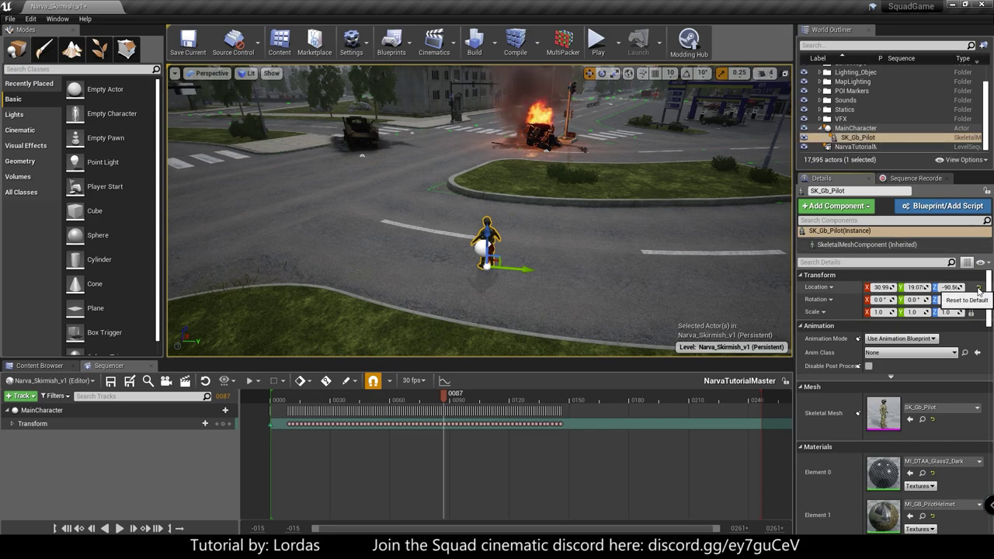
click(979, 287)
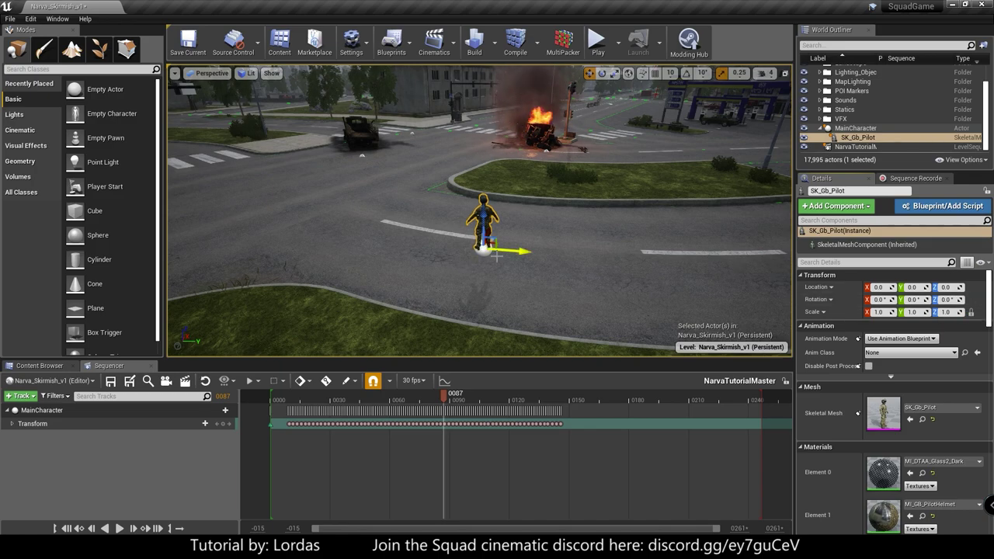
key(w)
right_drag(496, 256, 361, 388)
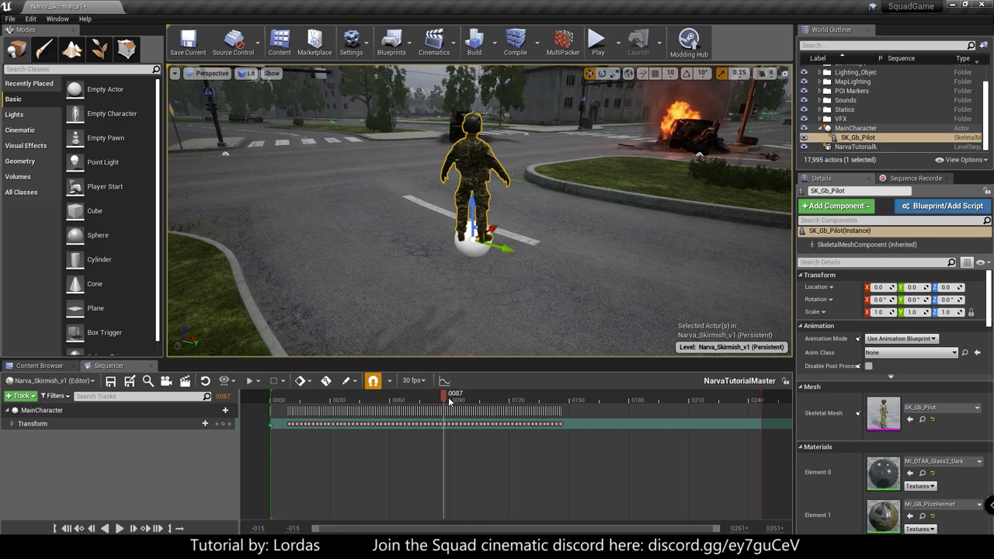
drag(449, 400, 416, 399)
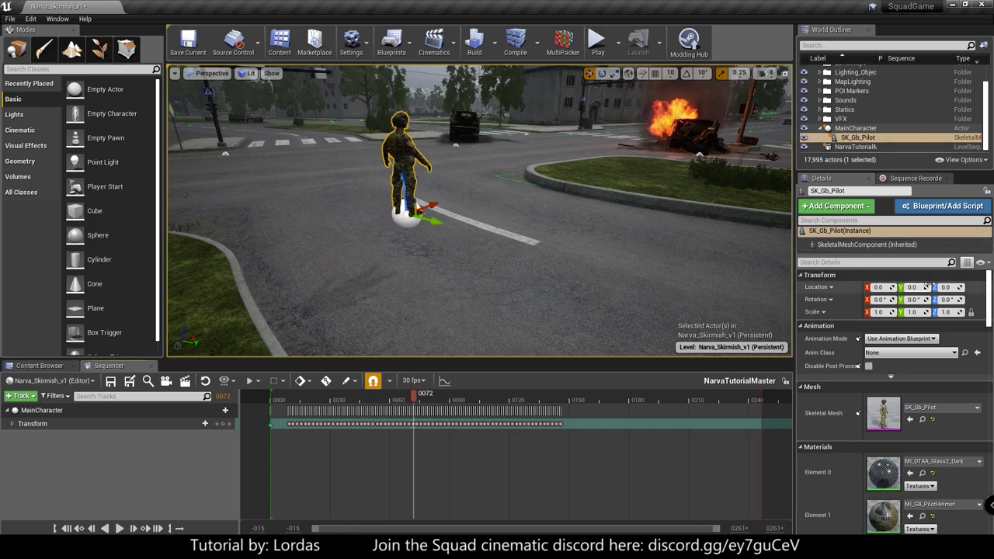
- Set SK_Gb_Pilot's Z rotation to 90° and its Z location to -90
click(950, 299)
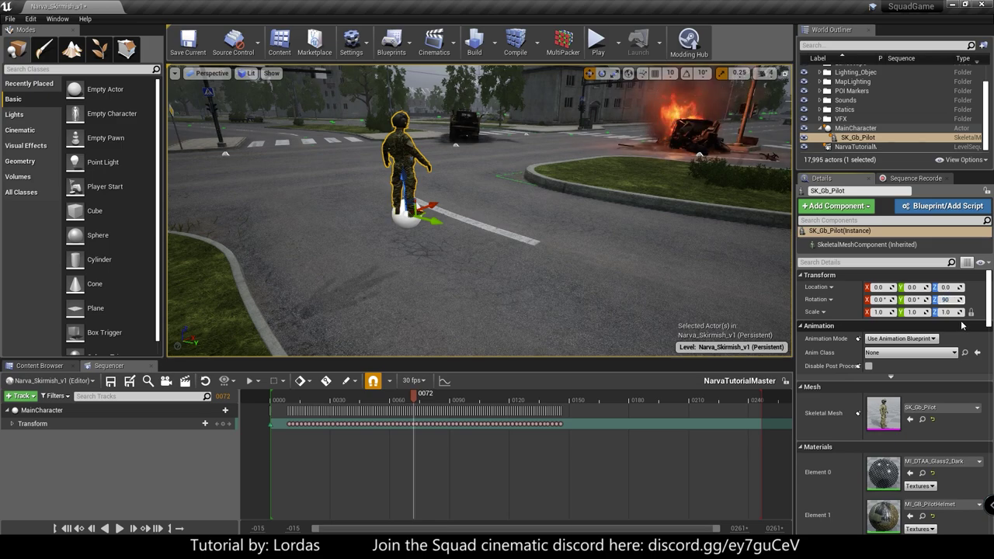
text(90)
key(Return)
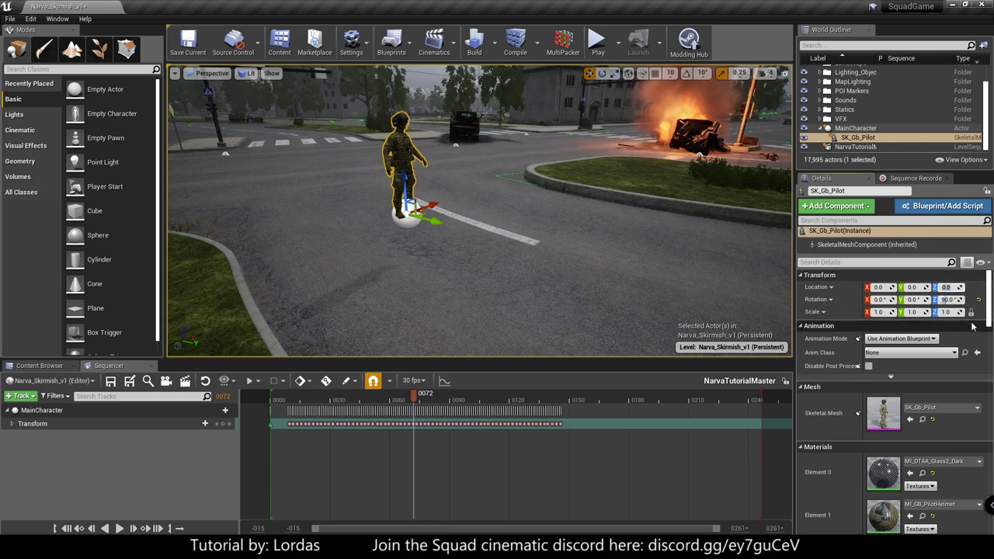
text(-90)
key(Return)
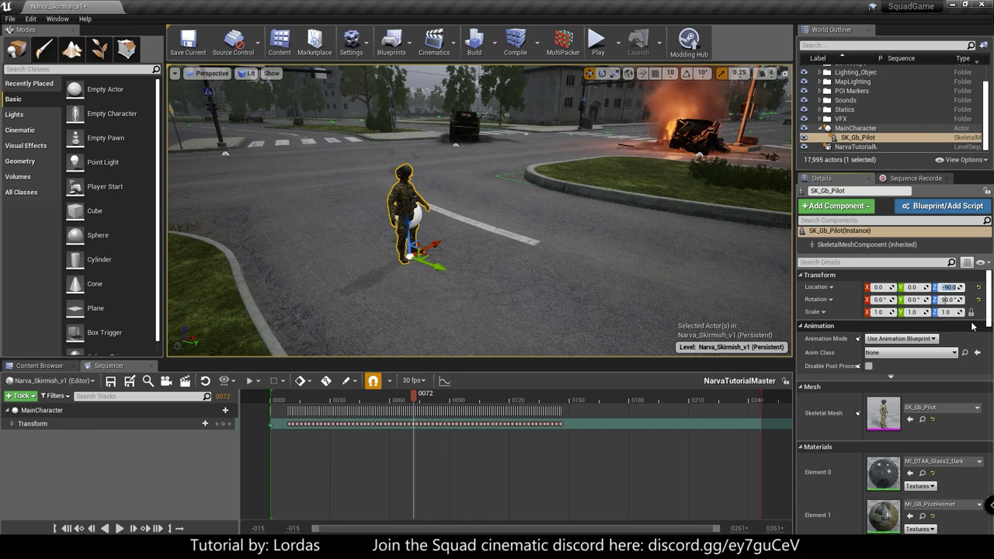
- Add SK_Gb_Pilot to the NarvaTutorialMaster sequence and rename its track MainBro
click(194, 467)
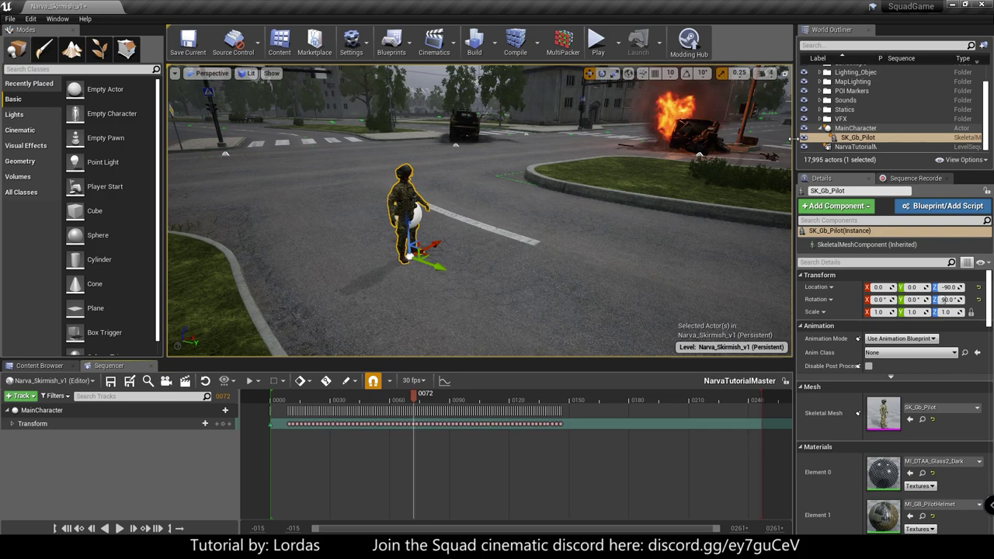
drag(850, 138, 855, 138)
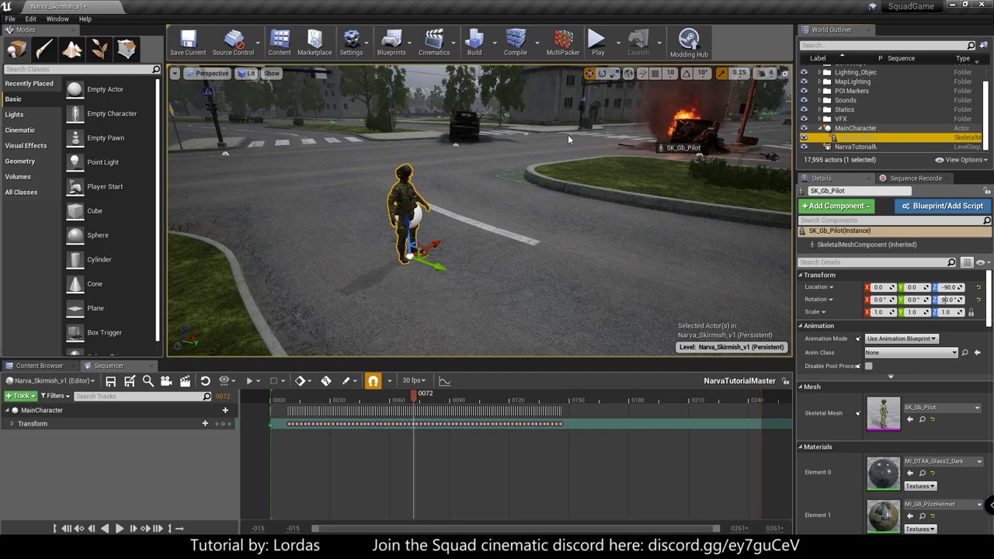
drag(86, 455, 83, 453)
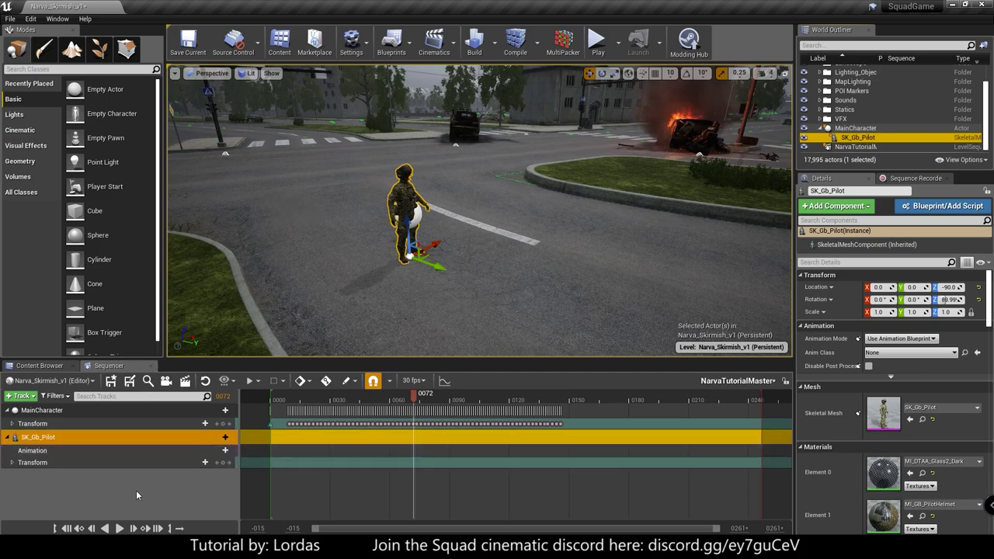
double_click(58, 438)
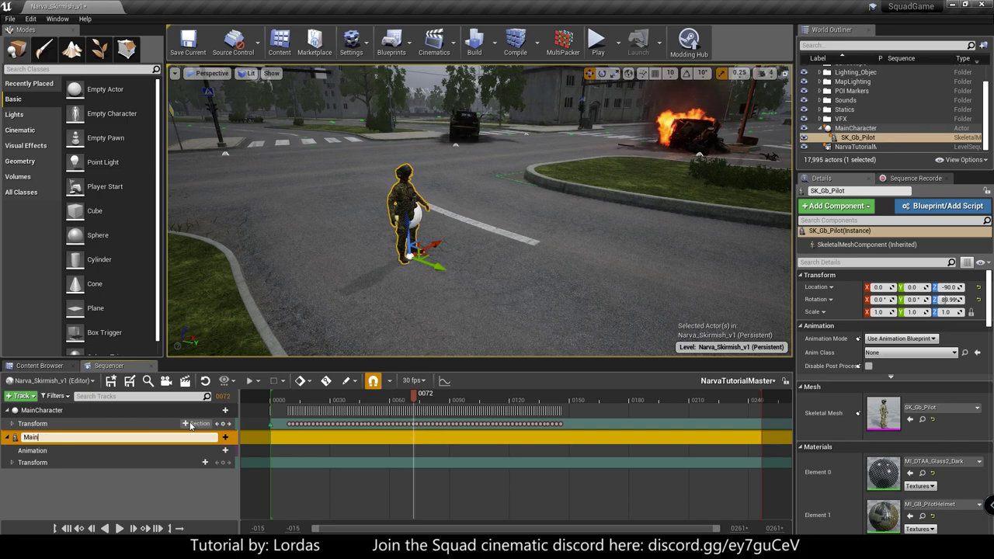
text(MainBro)
key(Return)
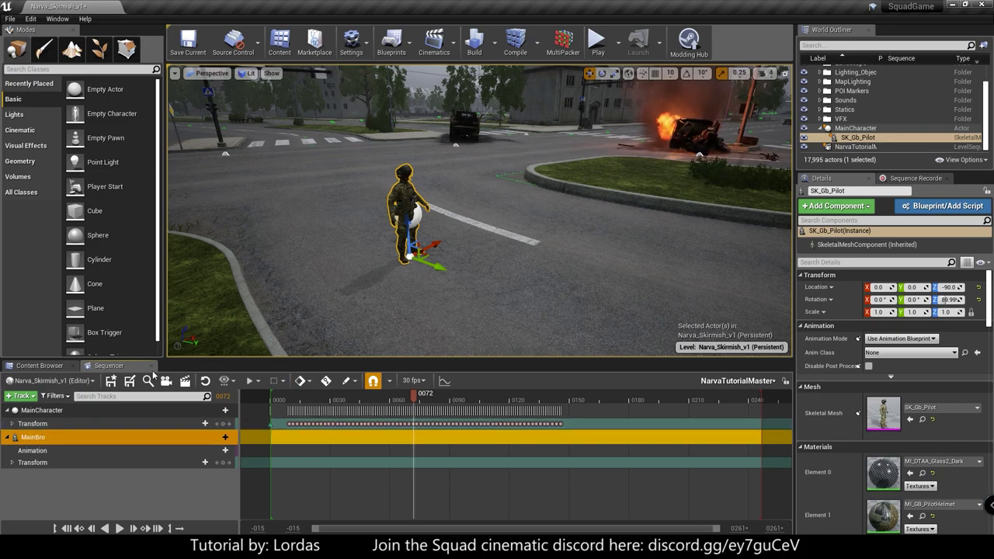
- Move the sequence to frame 0 and add the MainBroAnim animation to the MainBro track
click(214, 452)
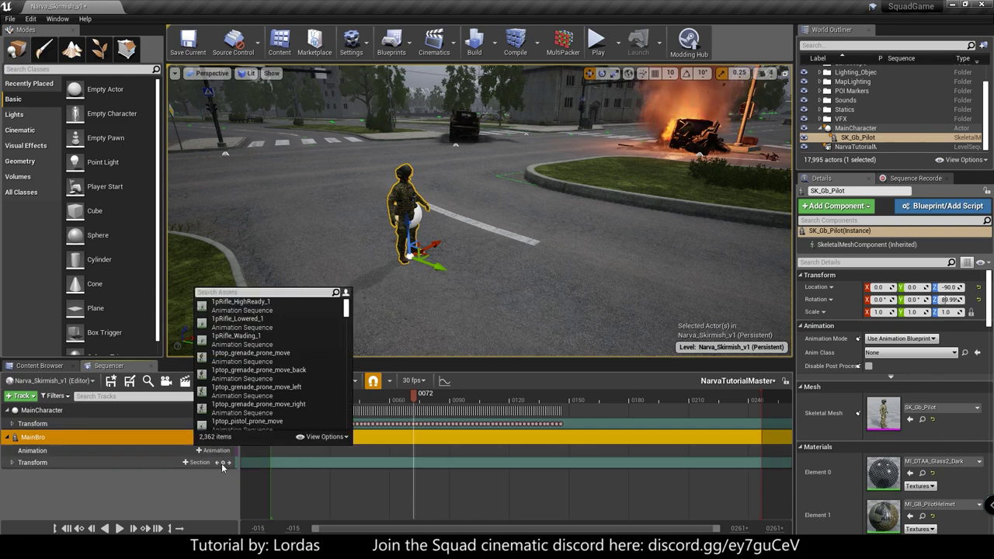
click(163, 495)
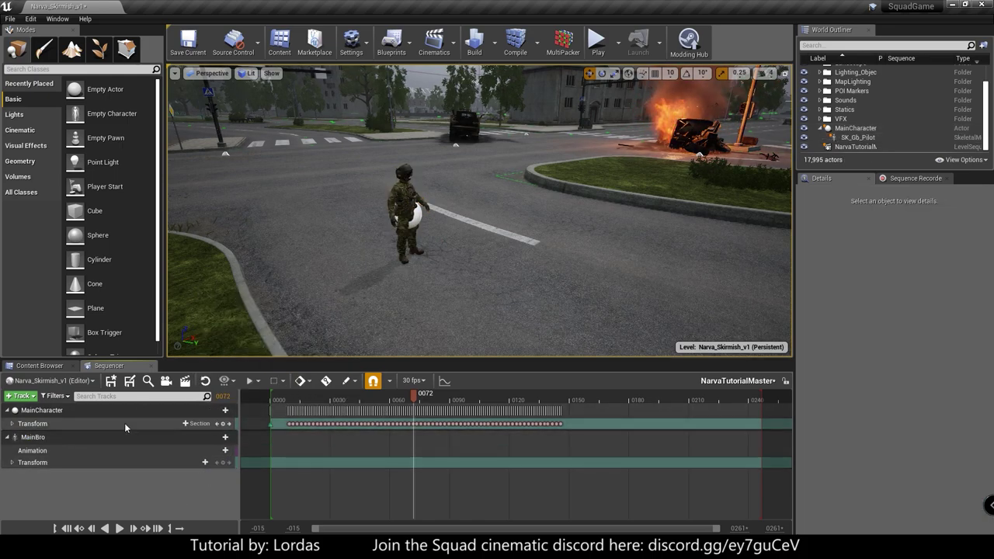
drag(418, 396, 285, 397)
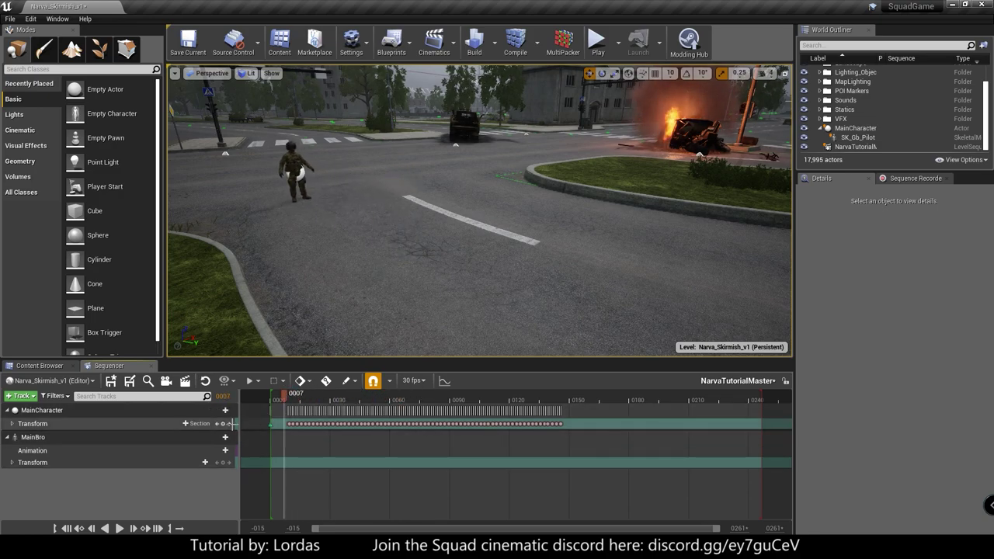
click(217, 424)
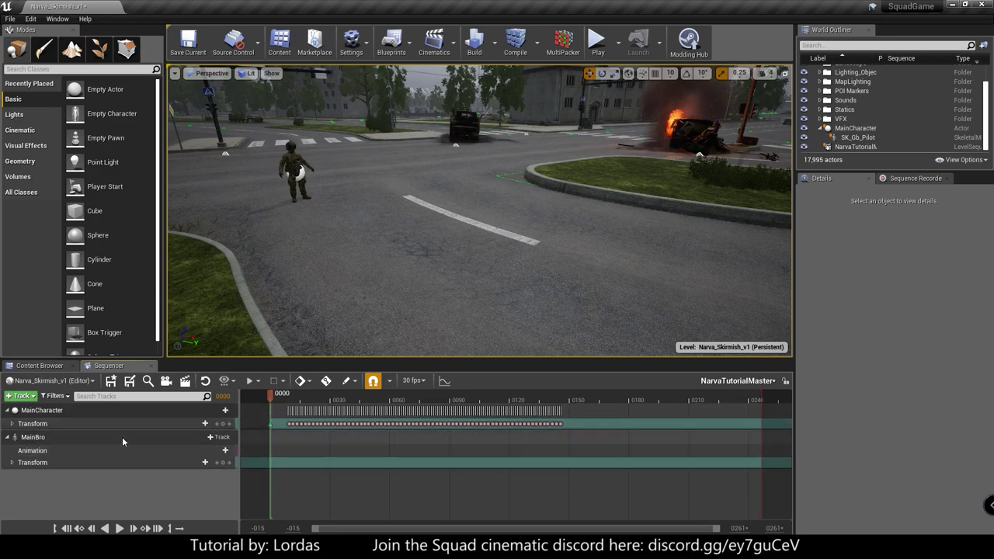
click(206, 451)
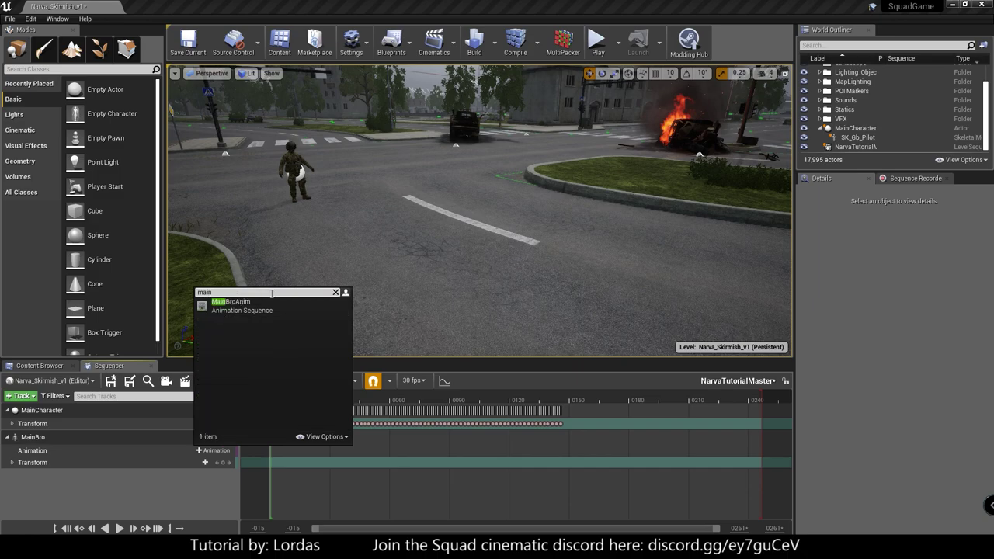
click(231, 301)
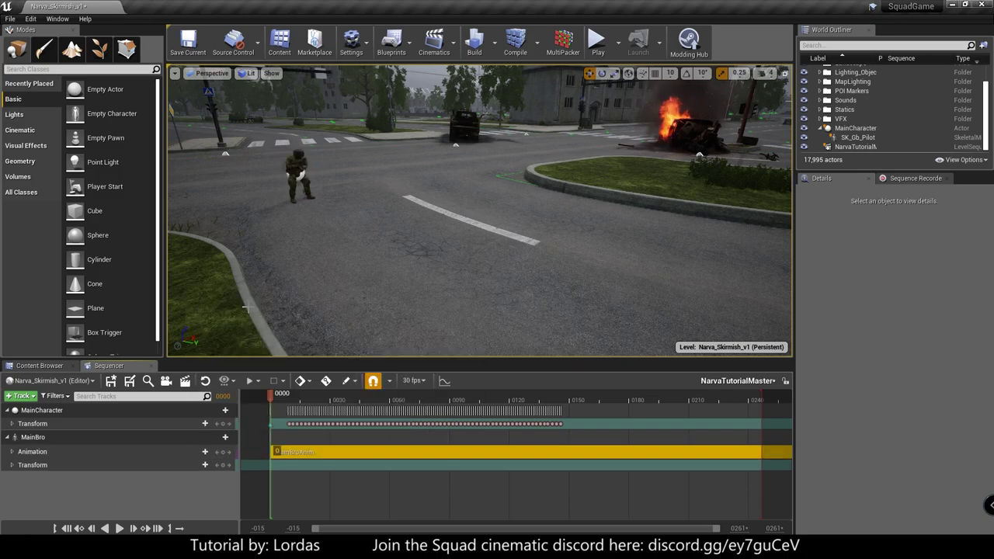
- Turn on Game View in the viewport and scrub the sequence to frame 191 to check the soldier's animation
click(175, 73)
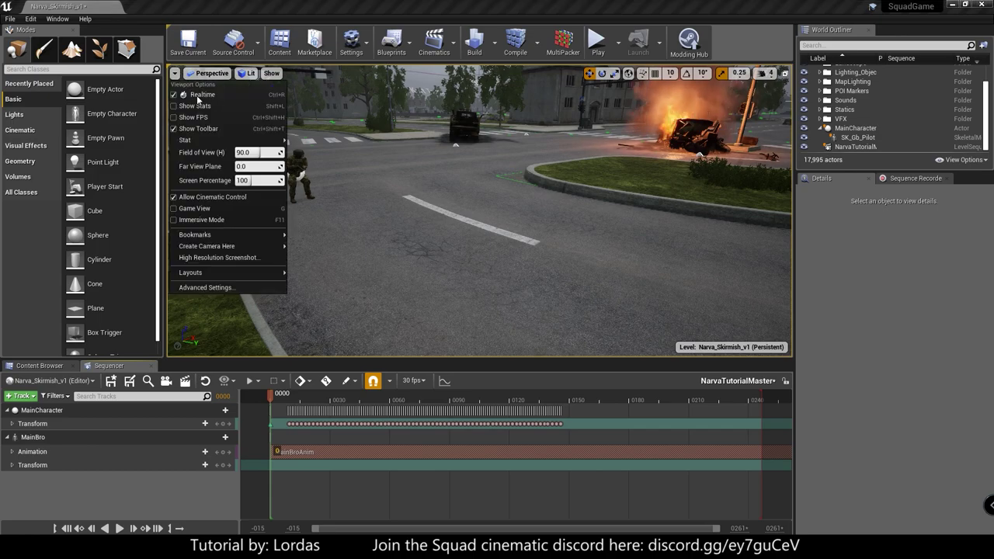
click(225, 208)
right_drag(314, 226, 302, 217)
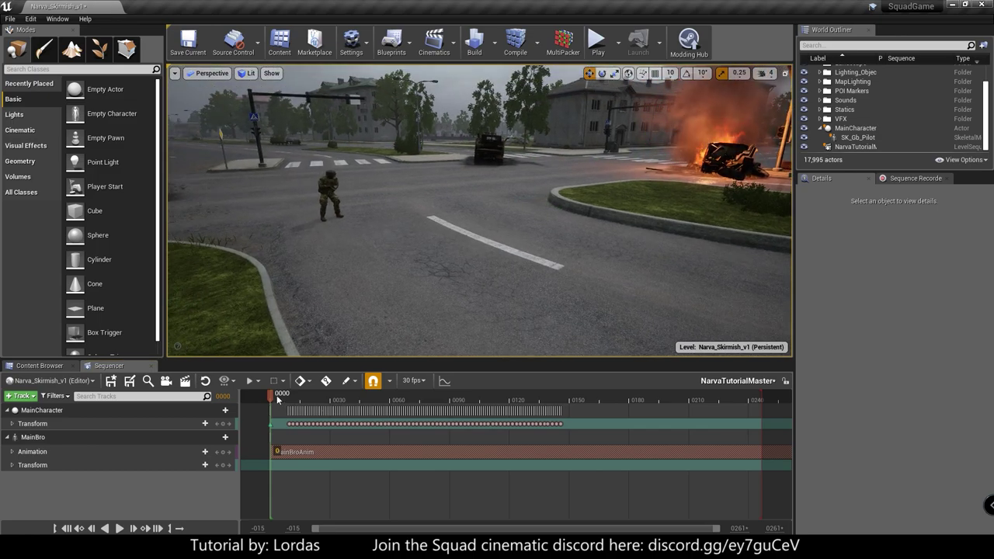
drag(277, 398, 422, 394)
right_drag(432, 226, 341, 198)
drag(422, 398, 653, 403)
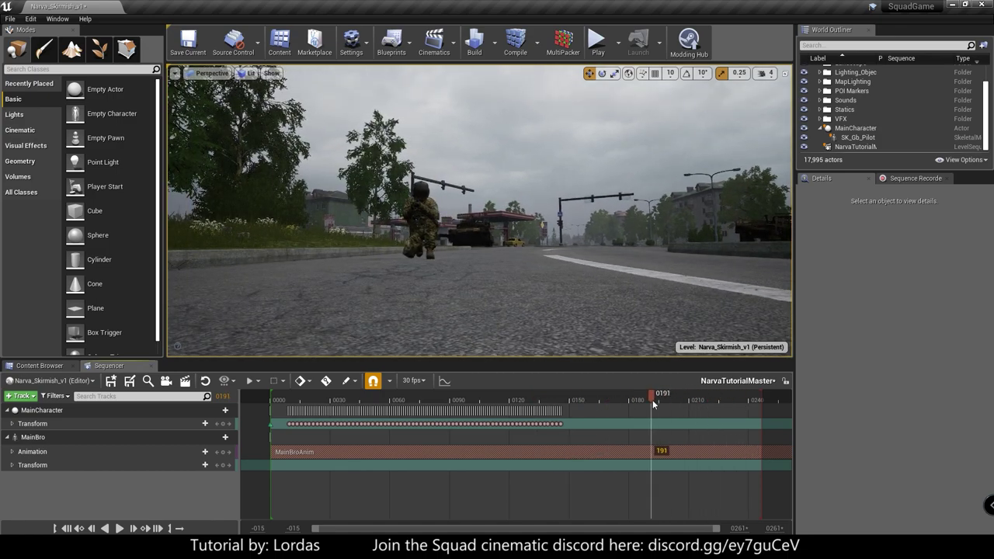
right_drag(582, 299, 442, 334)
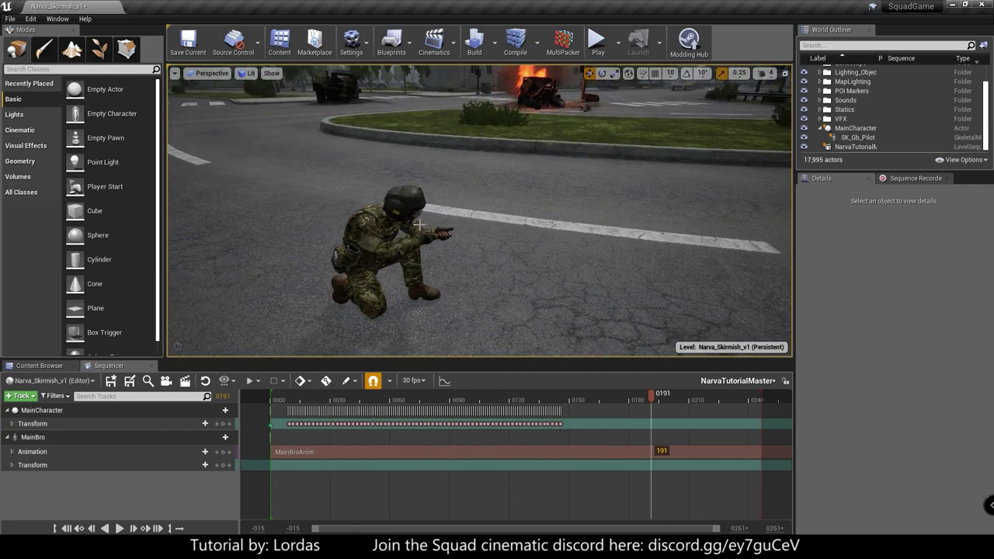
- Place the L85A2 skeletal mesh from the Art/Items/L85A2 folder on the road beside the soldier
click(39, 365)
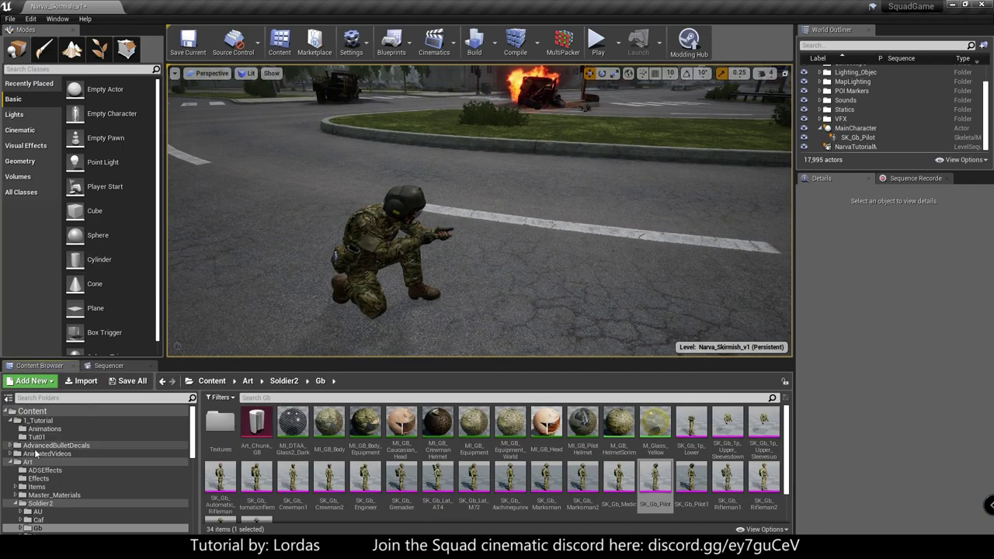
click(27, 463)
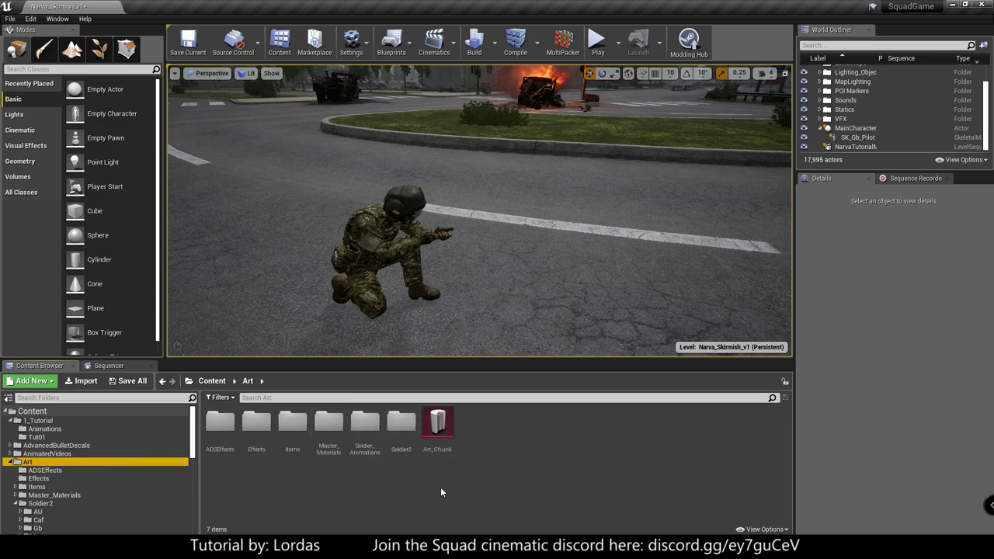
double_click(295, 436)
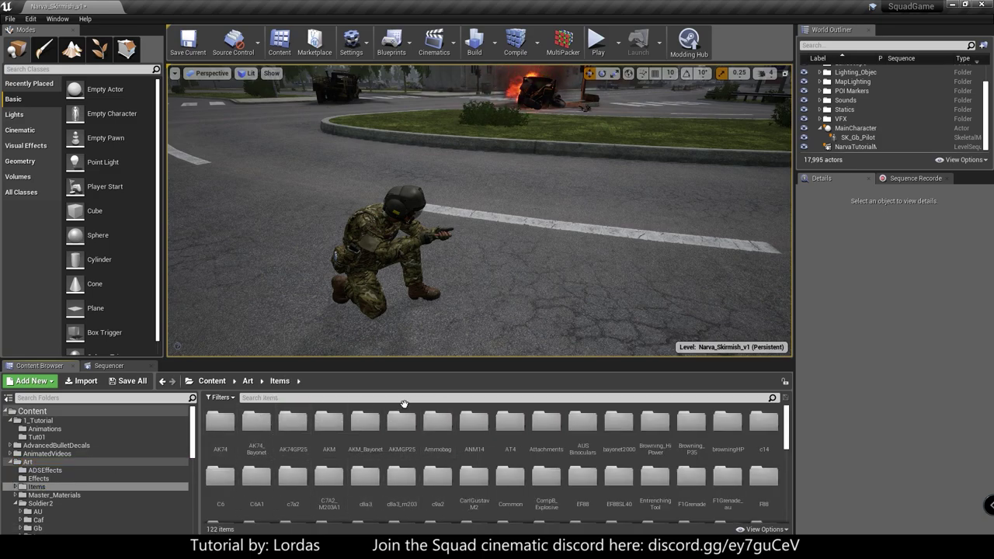
scroll(399, 478, down, 3)
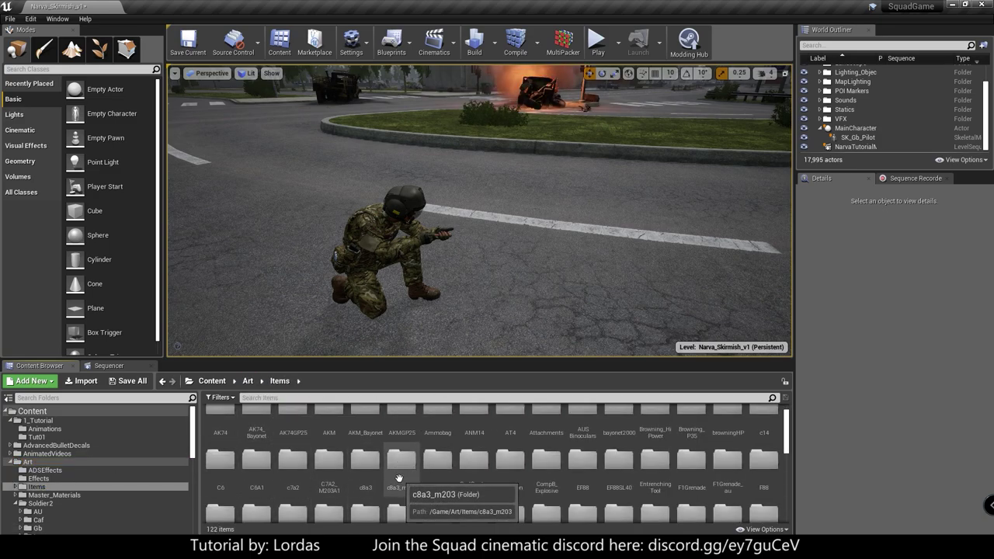
scroll(399, 477, down, 2)
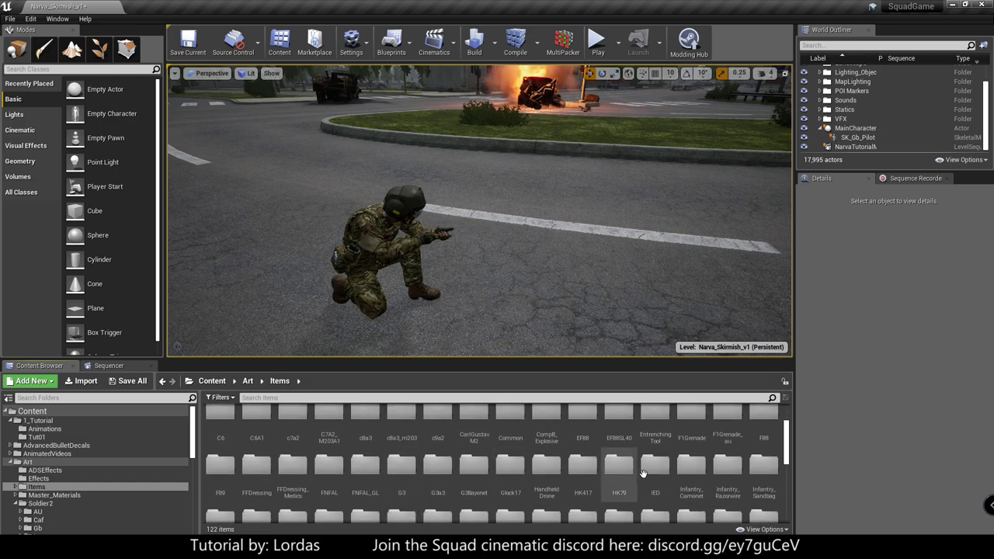
scroll(689, 456, down, 1)
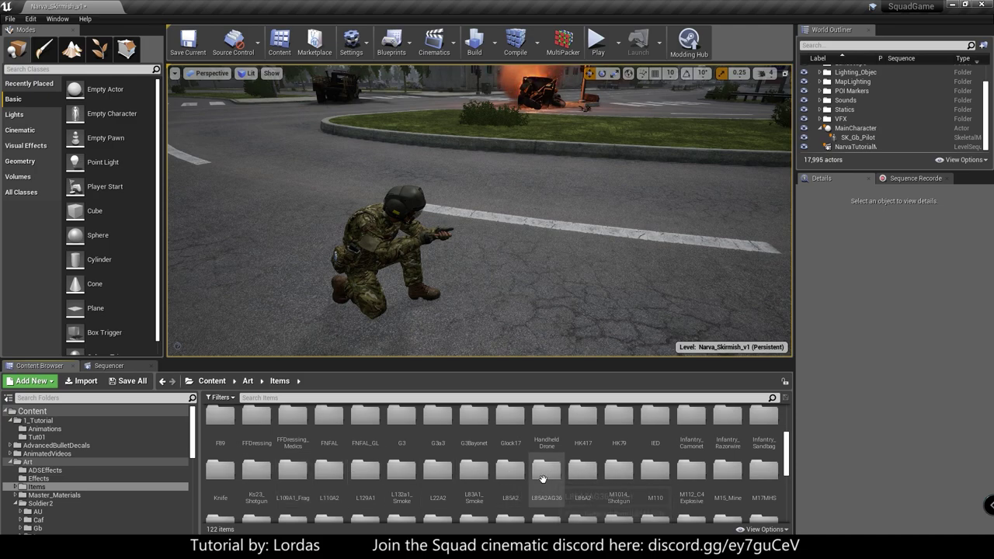
double_click(514, 480)
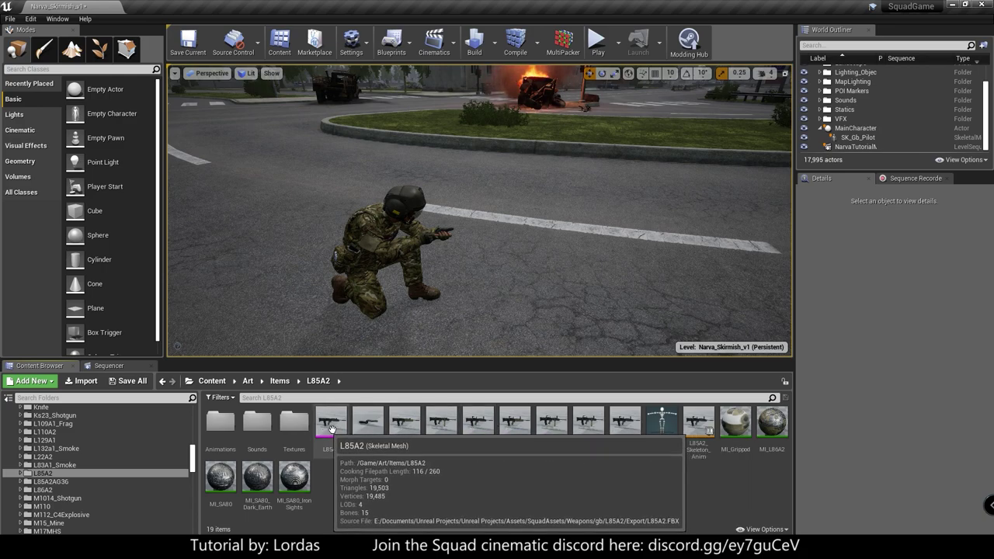
drag(332, 428, 477, 291)
- Attach L85A2 to SK_Gb_Pilot at Bip01_Weapon1Socket and reset its relative location and rotation to 0
drag(855, 130, 852, 147)
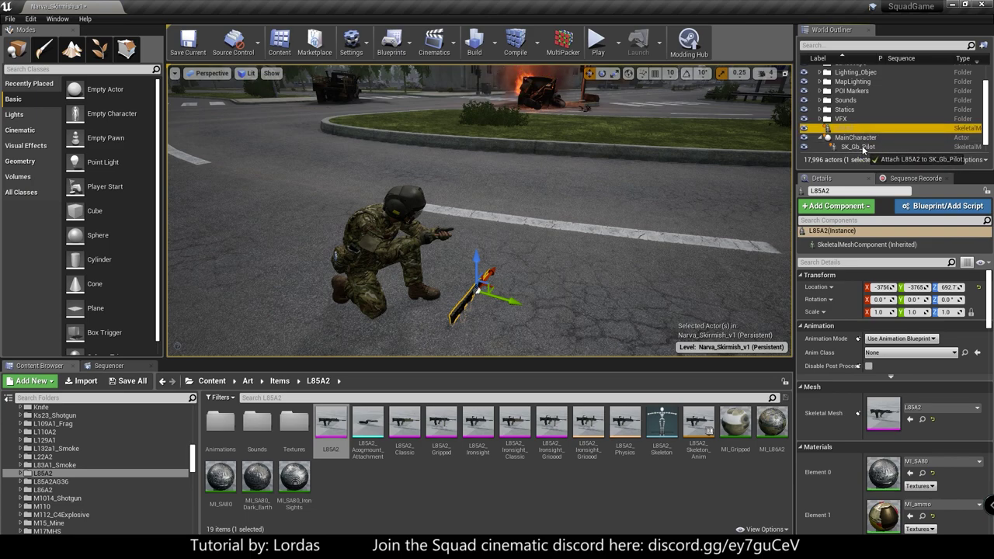
drag(863, 150, 857, 151)
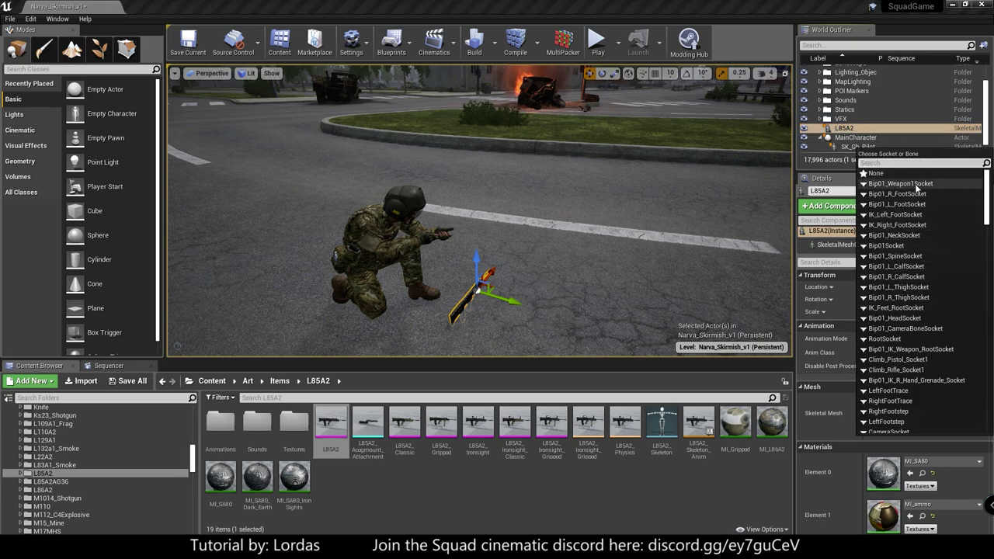
click(916, 186)
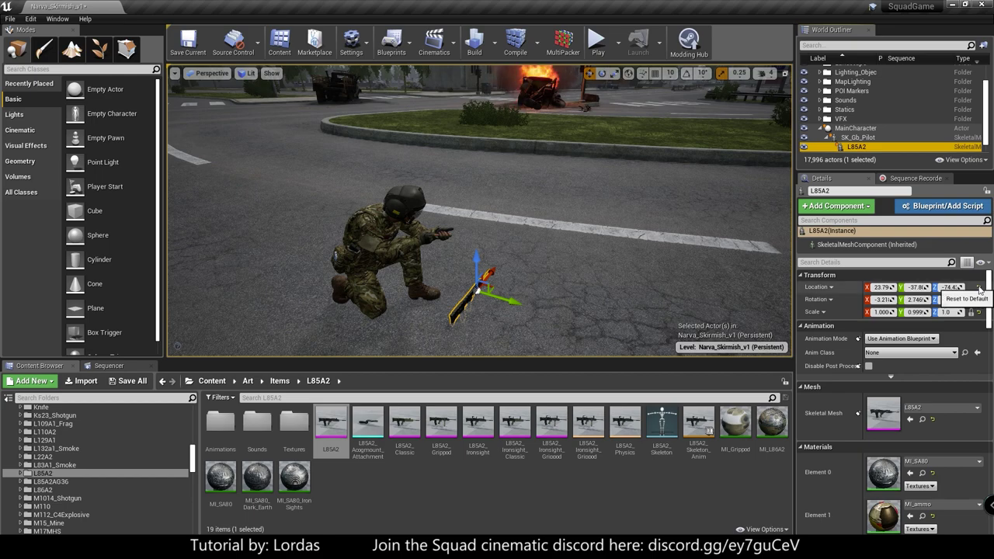
click(980, 287)
click(981, 299)
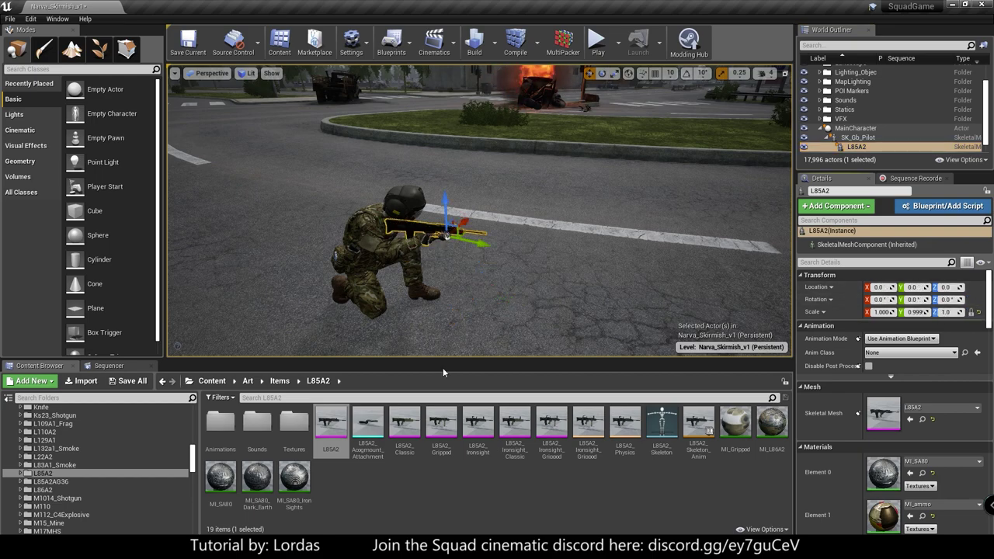
click(330, 314)
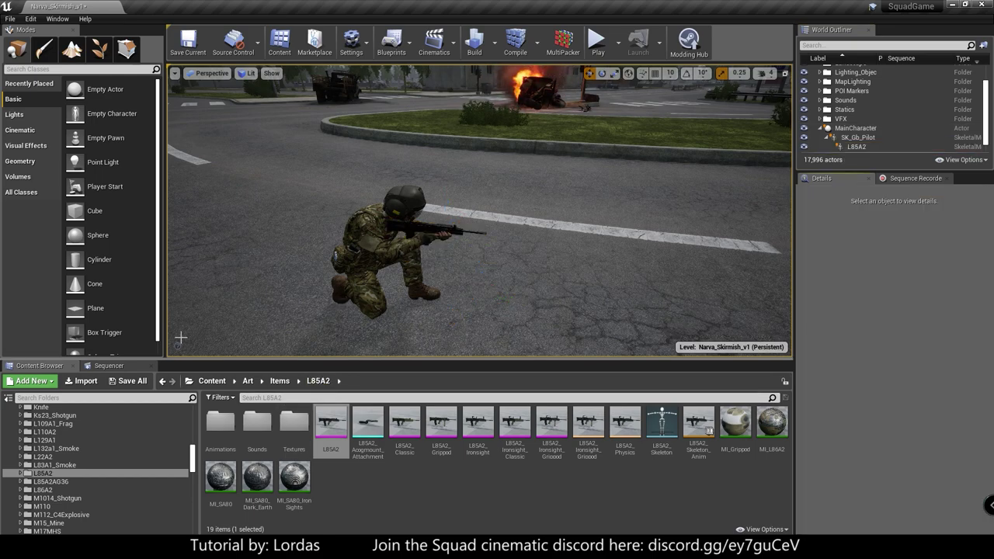
- Scrub the sequence to frames 129 and 116 to check that the rifle follows the soldier's hands
click(108, 366)
drag(581, 397, 527, 398)
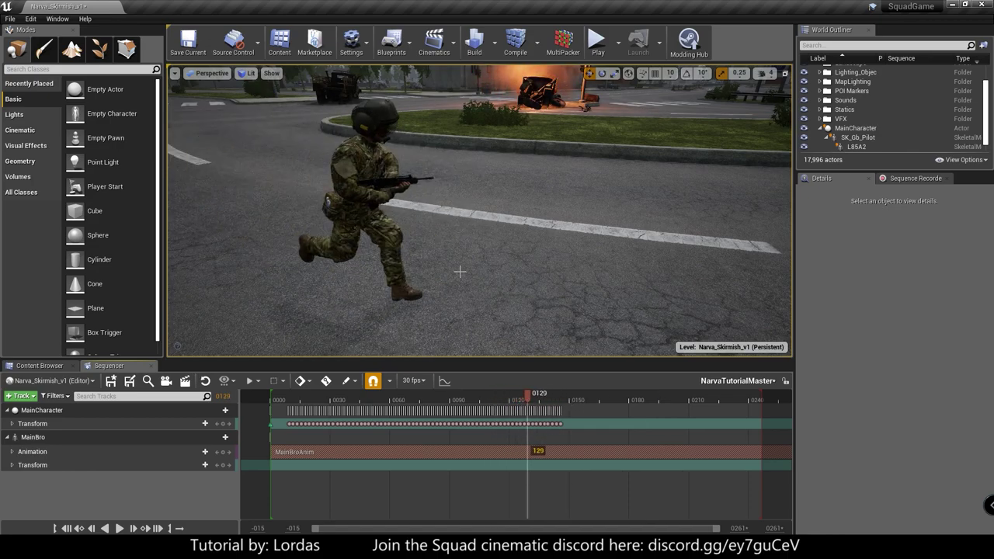
right_drag(460, 271, 373, 272)
drag(532, 396, 502, 397)
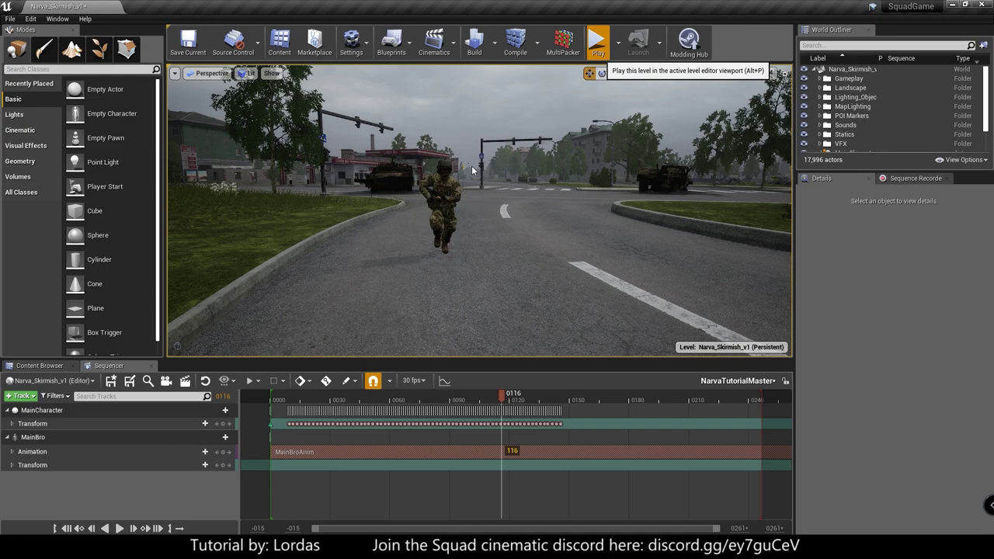
- Play the level in the editor viewport and run the player character up to the animated soldier
key(alt+p)
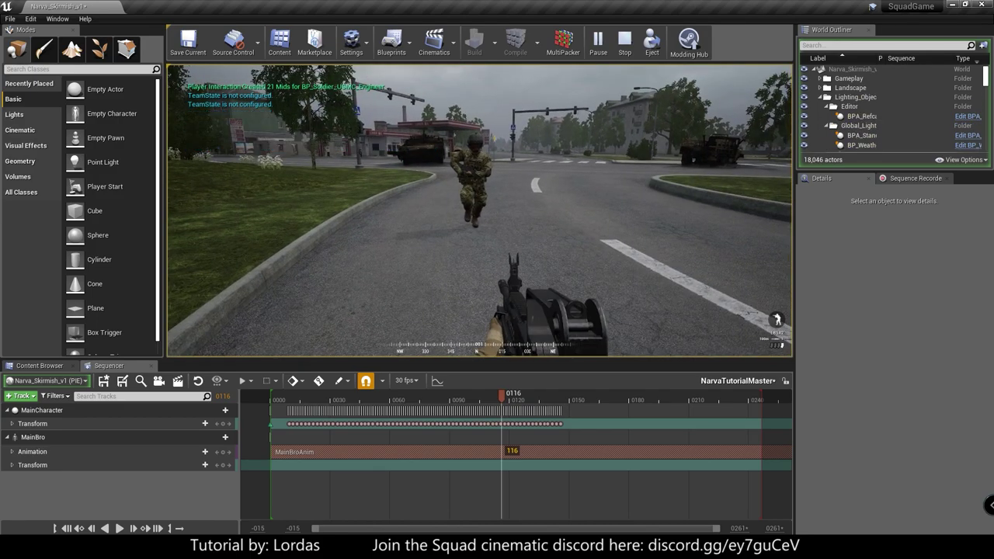
key(w)
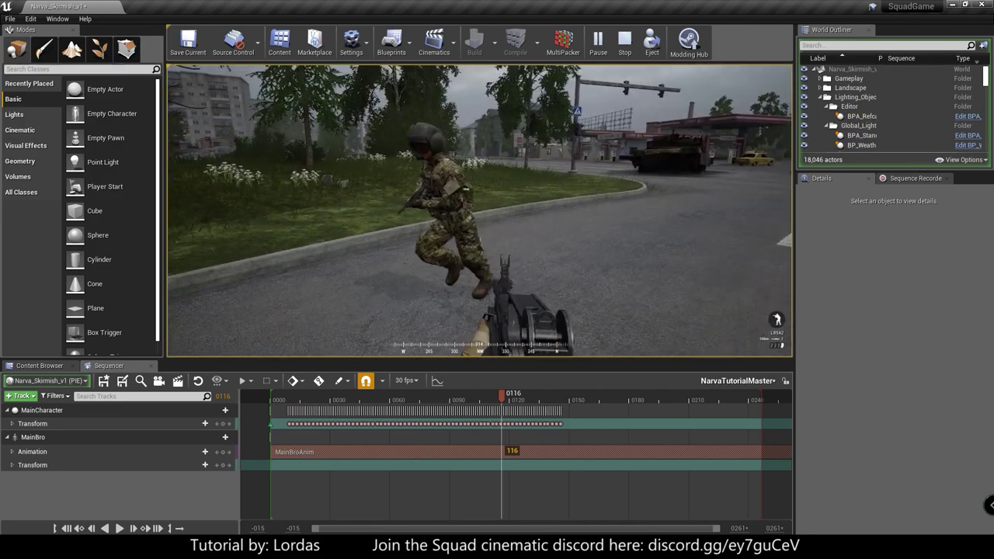
key(shift+w)
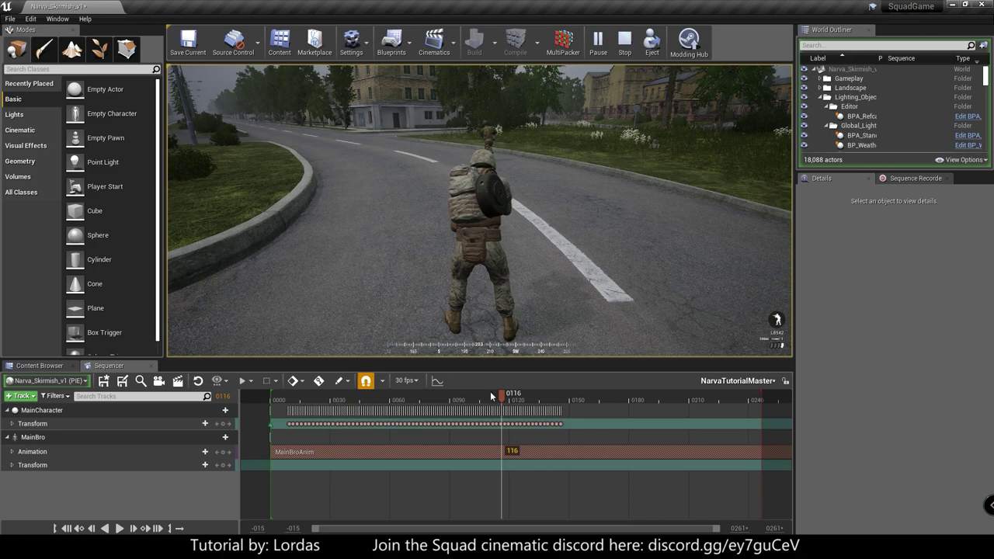
- Rewind the sequence to frame 0 and position the player character beside the MainBro soldier
drag(494, 393, 386, 397)
click(68, 529)
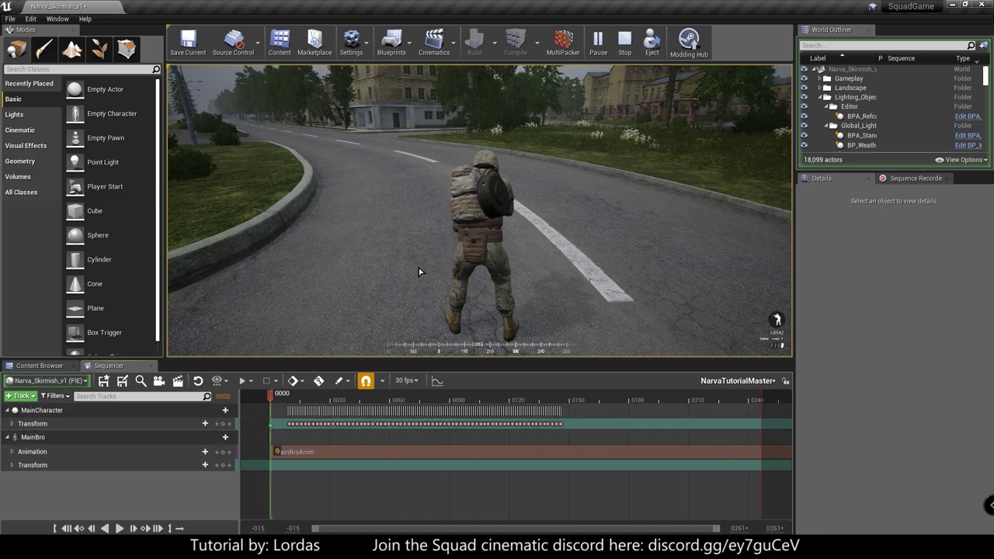
key(w)
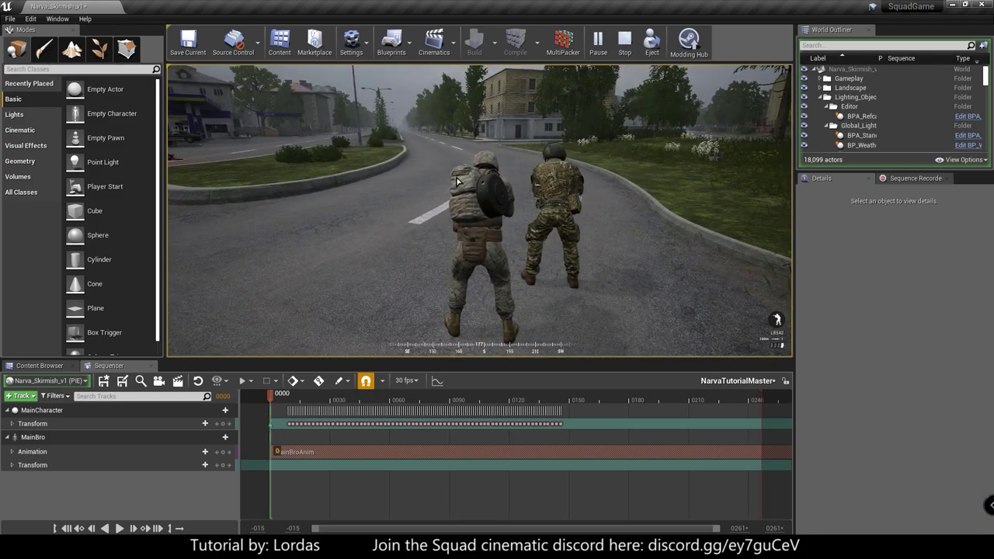
- Filter the level's actors for ENGIN and add the BP_Soldier_USMC_Engineer player character to the Sequence Recorder
click(920, 178)
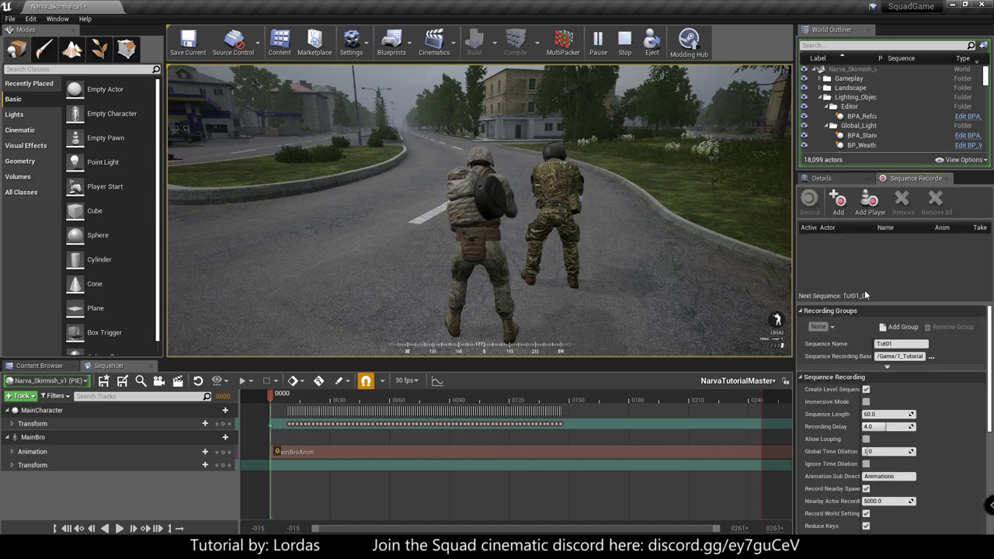
click(841, 45)
text(ENGIN)
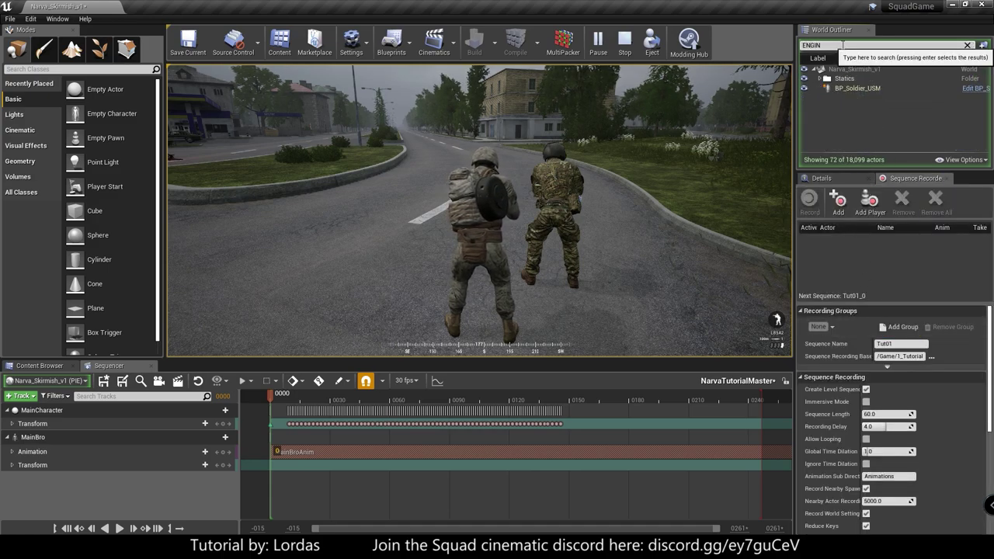
click(854, 88)
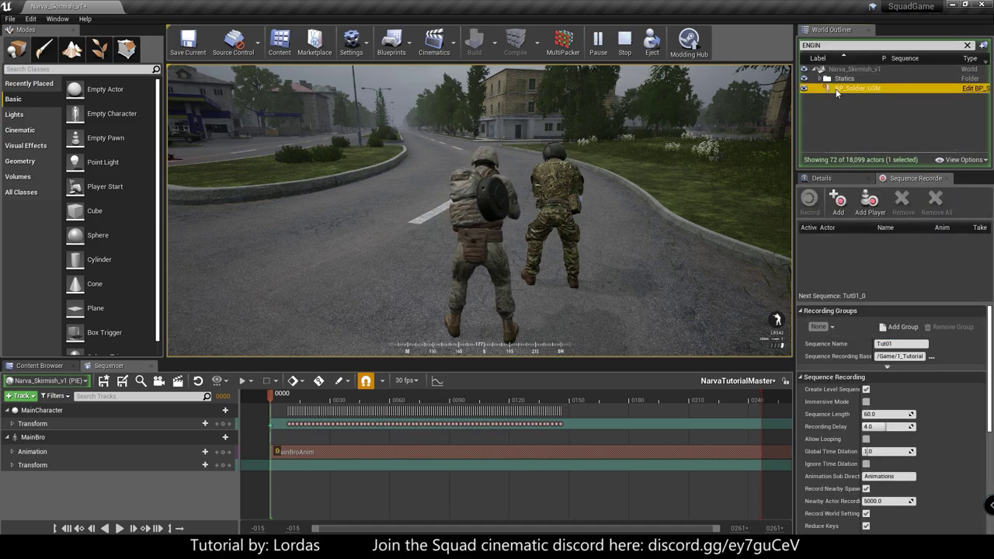
click(837, 203)
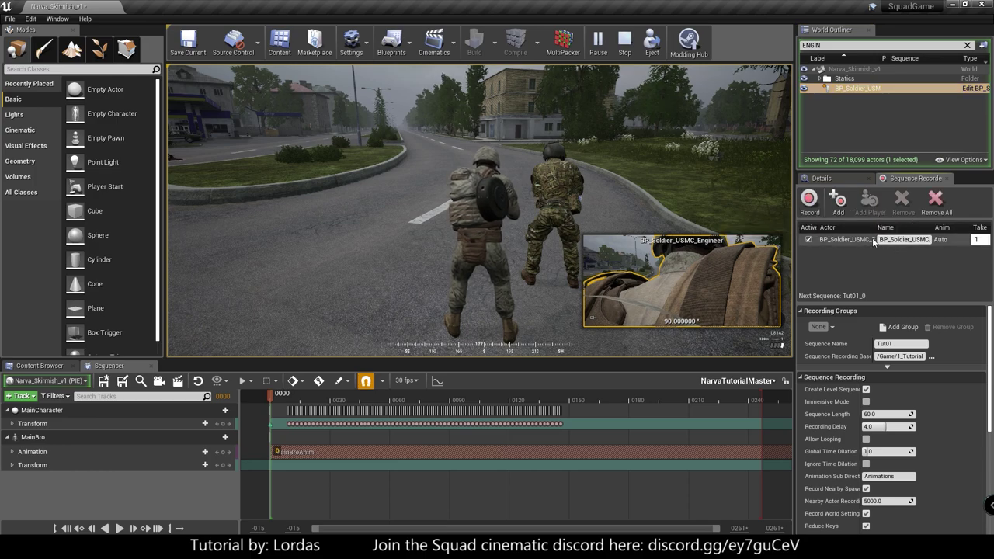
- Record the engineer's movement alongside the MainBro soldier as Tut01_0, then stop the recording and end the play session
click(810, 203)
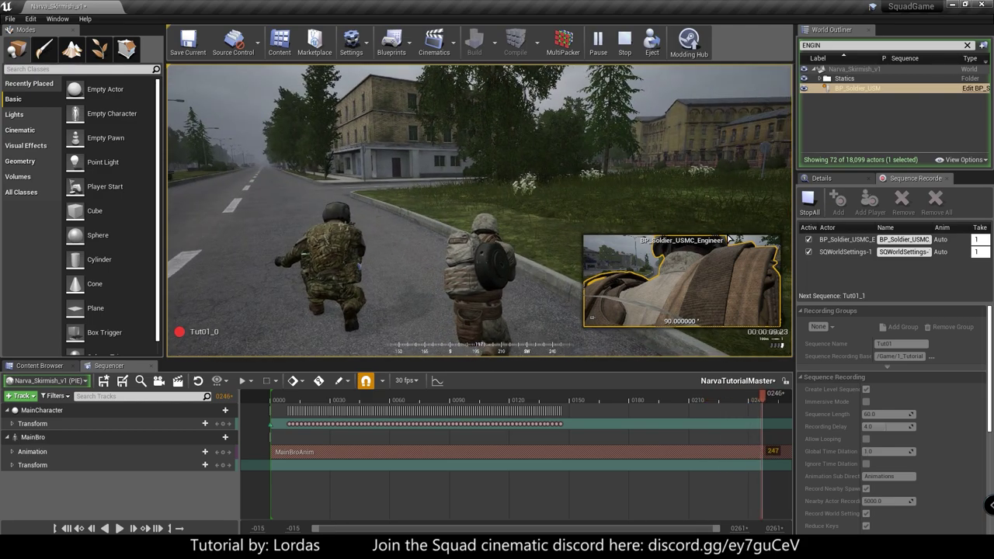
click(809, 201)
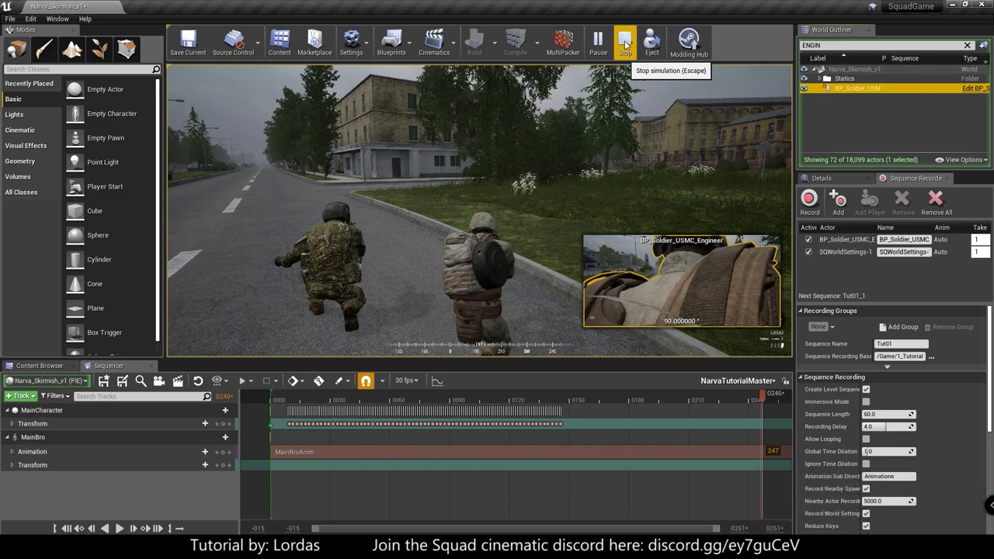
key(Escape)
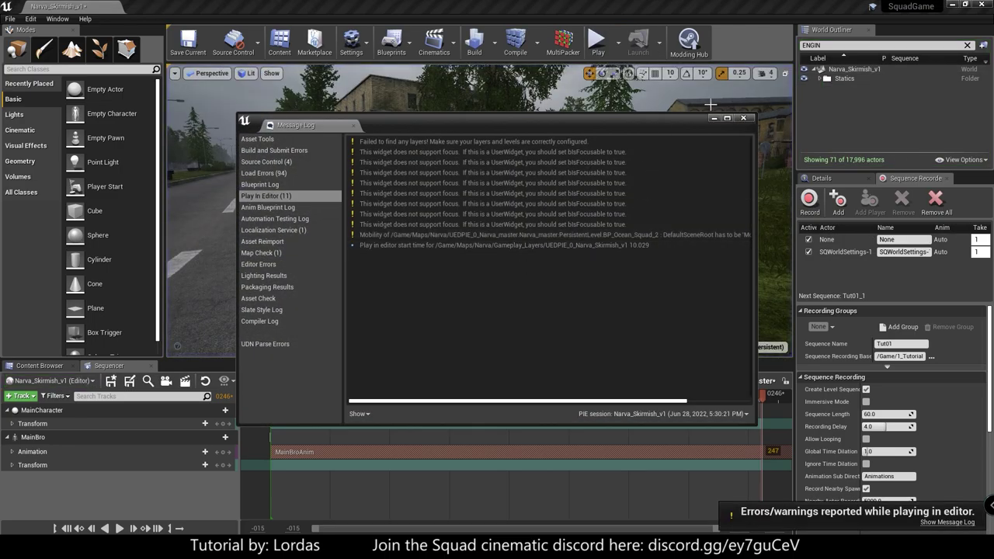
- Collapse the MainCharacter and MainBro tracks in the sequence and clear the actor search filter
right_drag(283, 269, 364, 272)
key(a)
click(7, 410)
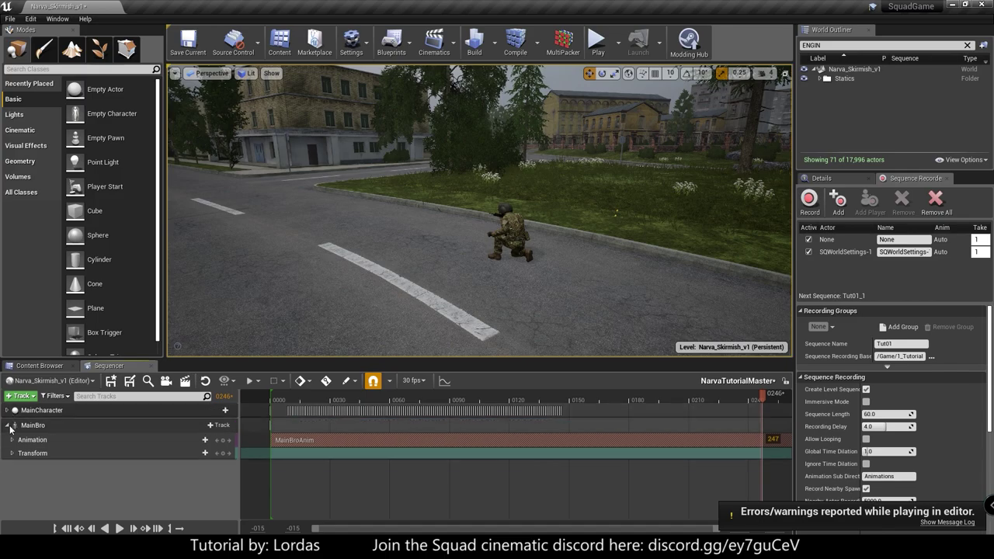
click(7, 425)
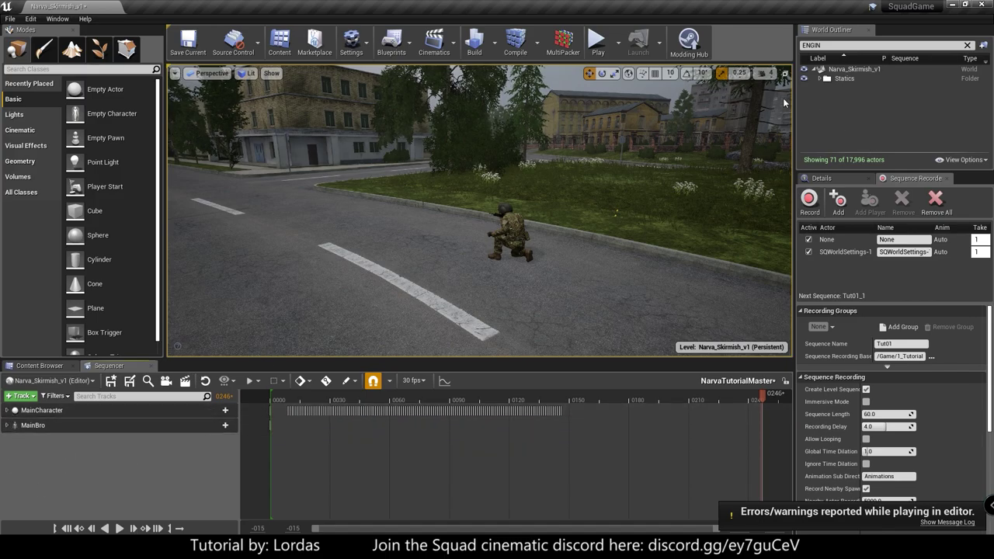
click(967, 45)
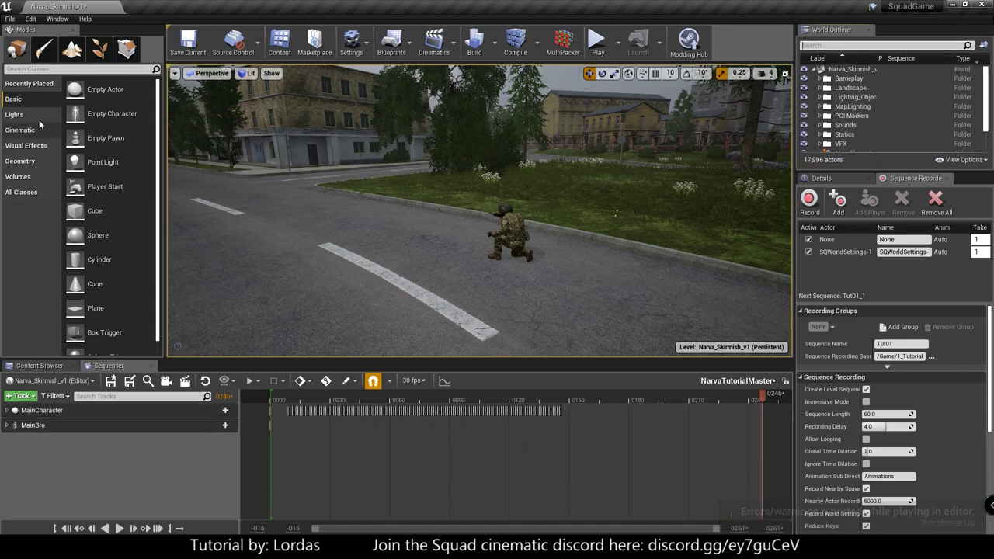
- Place an empty actor named BuddyBro on the road near the kneeling soldier and add it to the NarvaTutorialMaster sequence
drag(80, 87, 473, 286)
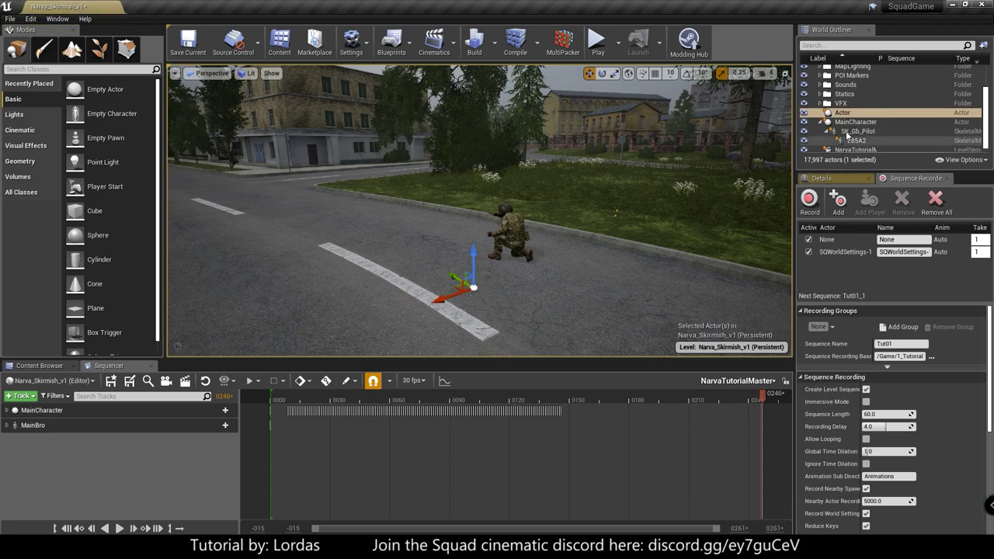
key(F2)
text(bUDDY)
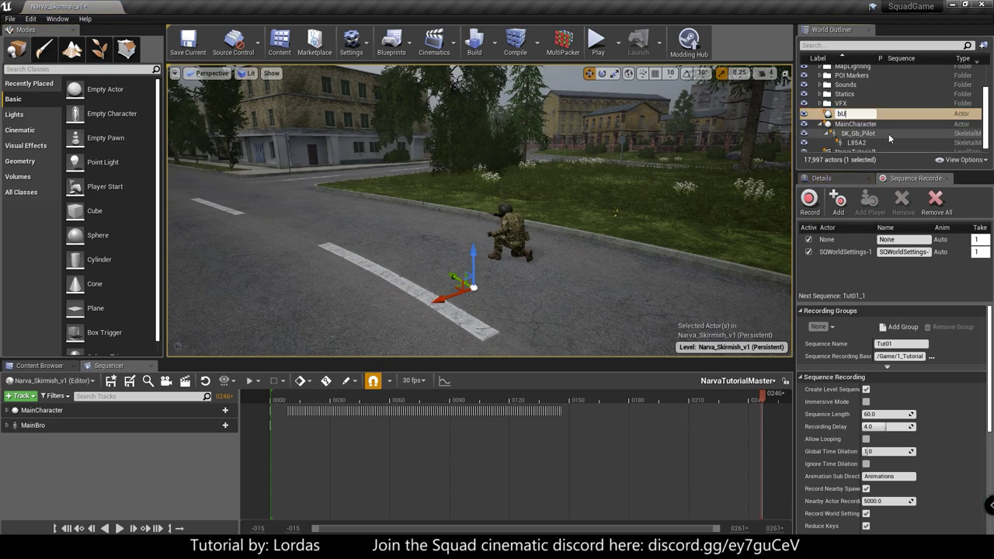
key(BackSpace)
key(BackSpace)
key(BackSpace)
key(BackSpace)
key(BackSpace)
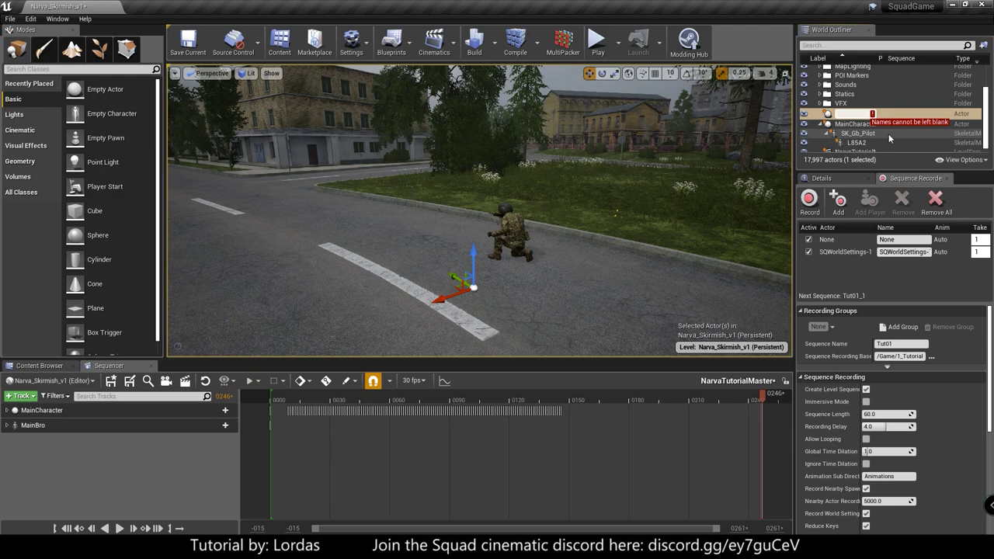
text(BuddtV)
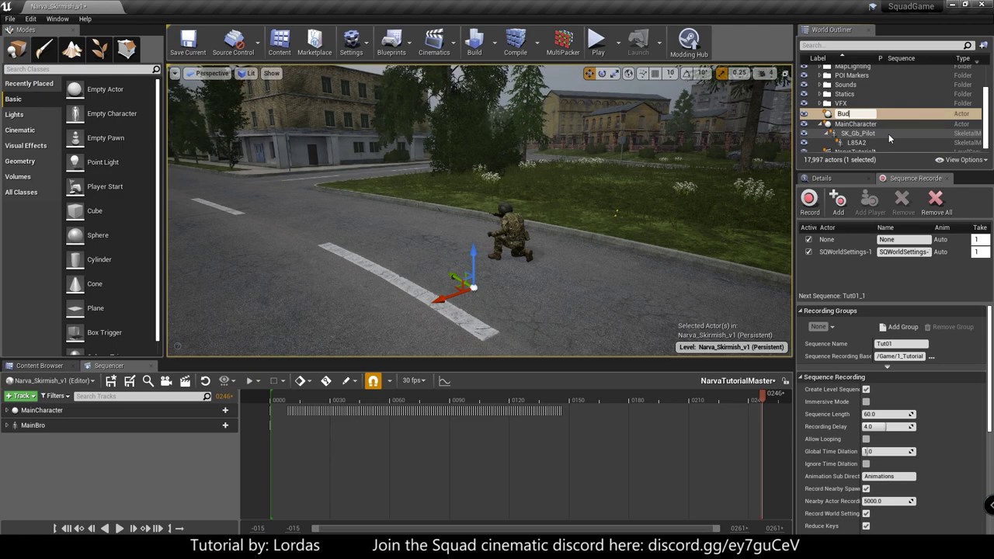
key(BackSpace)
text(yBro)
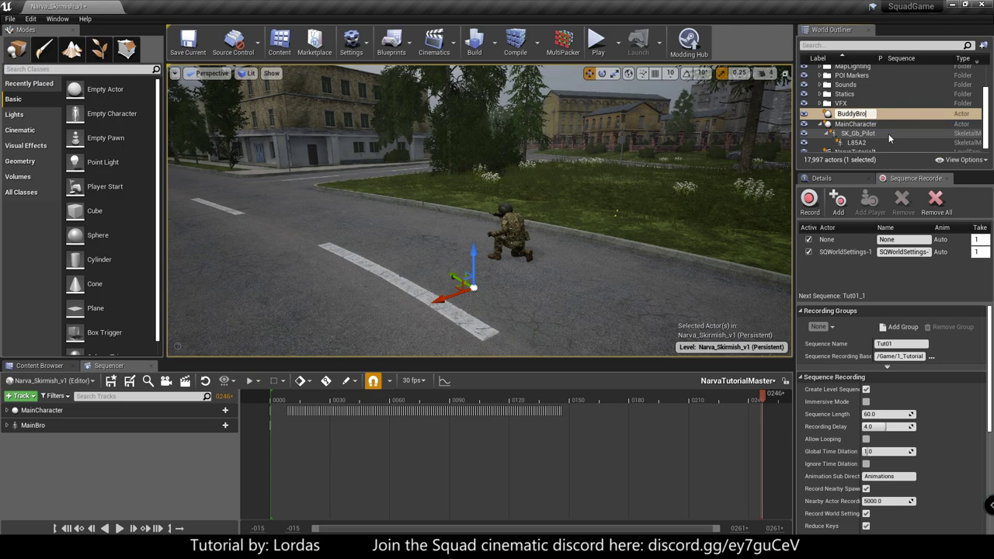
key(Return)
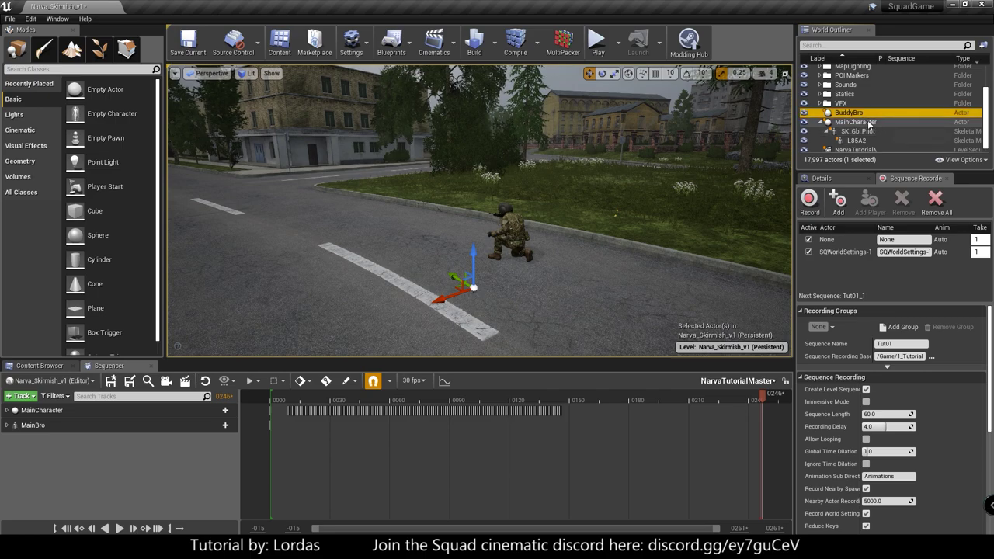
drag(866, 118, 83, 412)
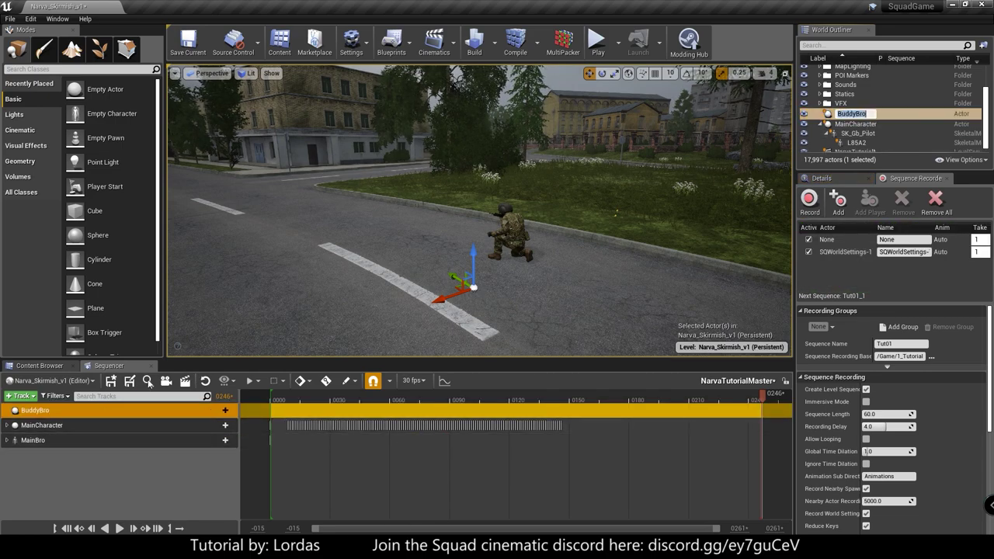
- Browse to the 1_Tutorial/Tut01 folder and save all modified content, including the new Tut01_0 recording and its animations
click(48, 367)
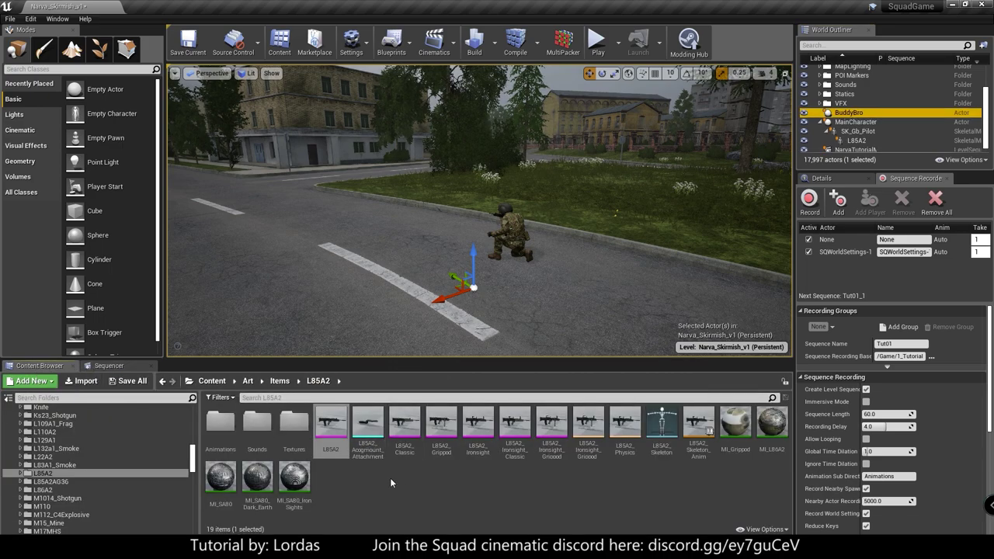
click(208, 381)
double_click(220, 424)
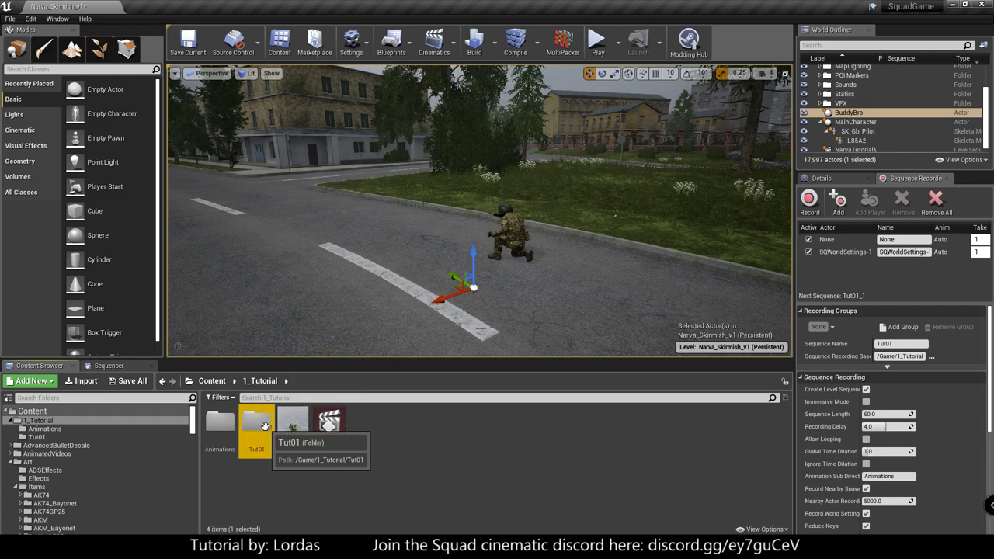
double_click(256, 424)
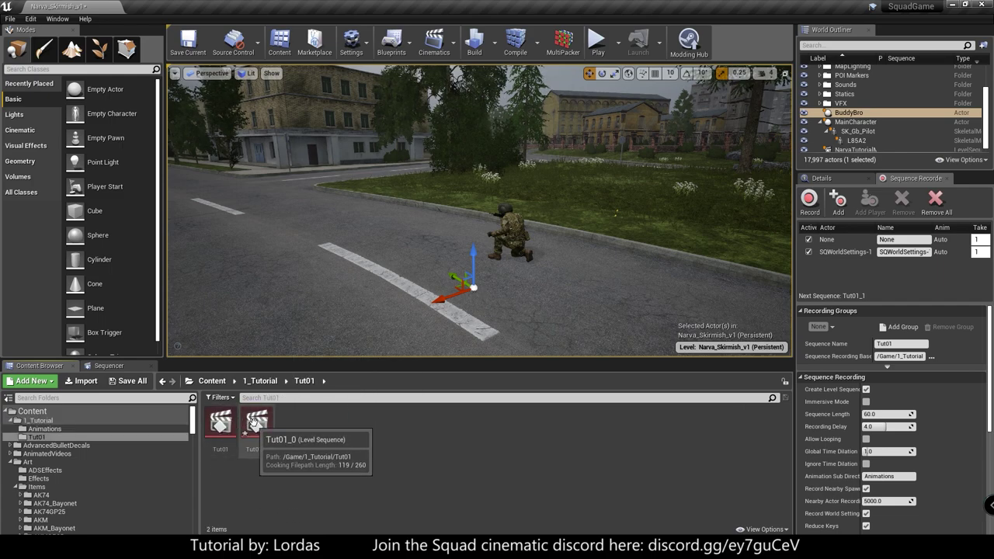
click(127, 381)
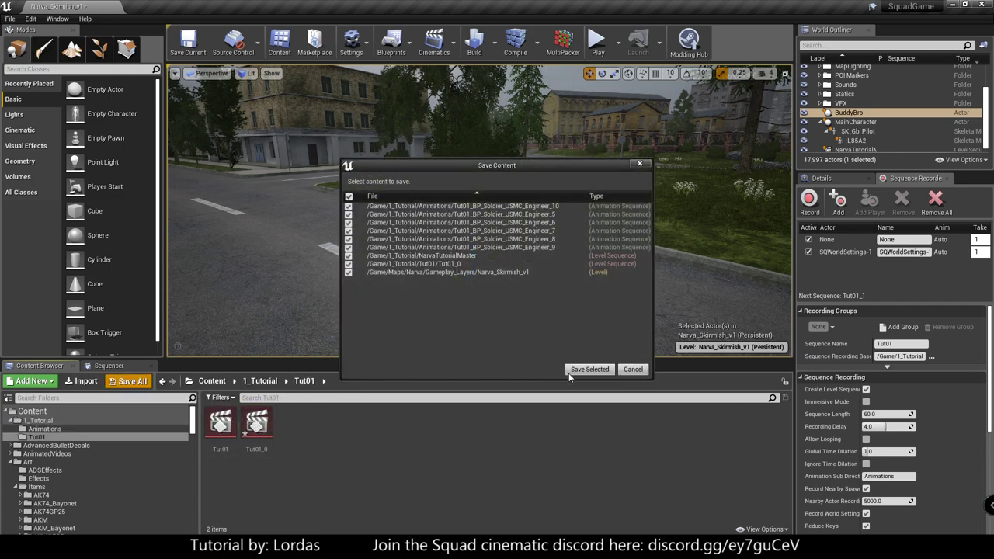
click(587, 365)
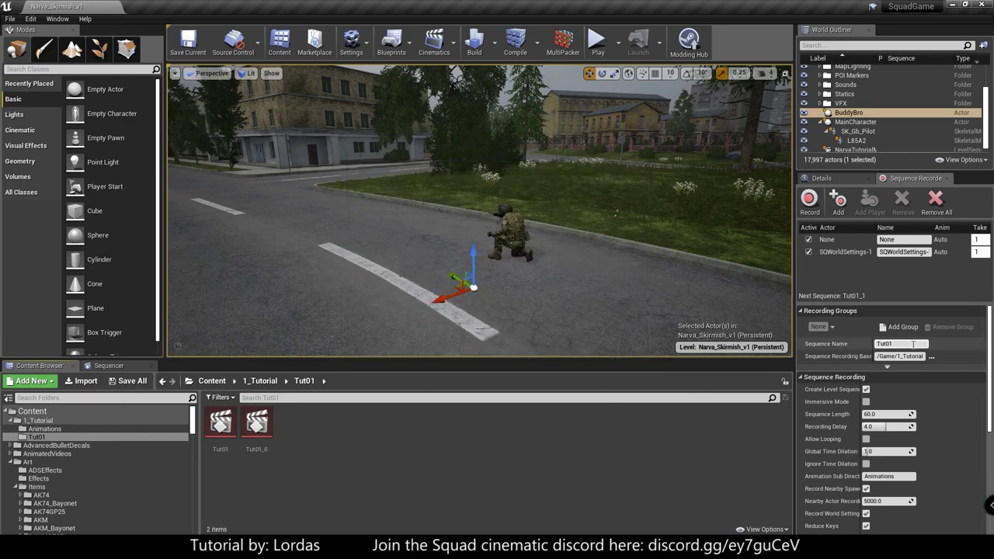
- Open the Tut01_0 sequence and copy the actor-level Transform track of BP_Soldier_USMC_Engineer
click(257, 425)
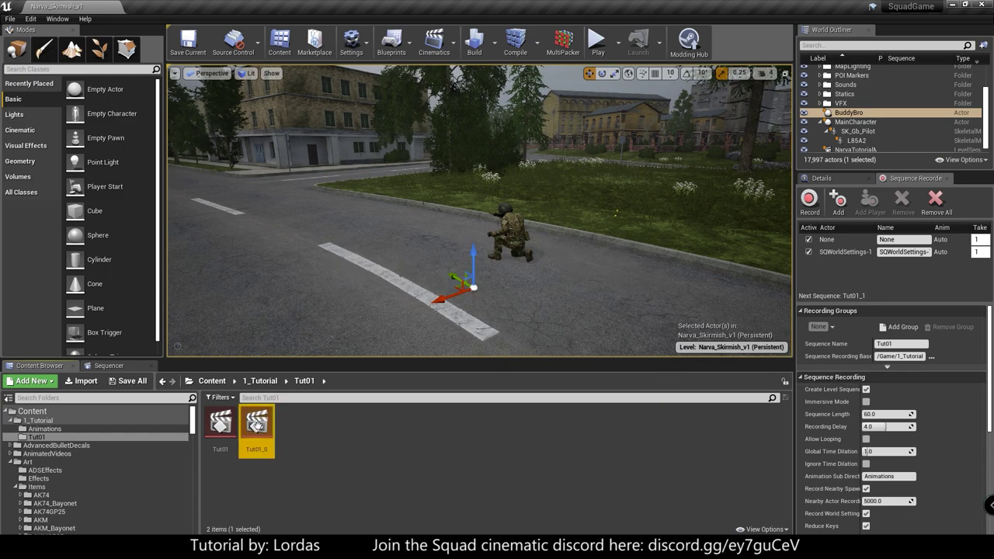
double_click(257, 425)
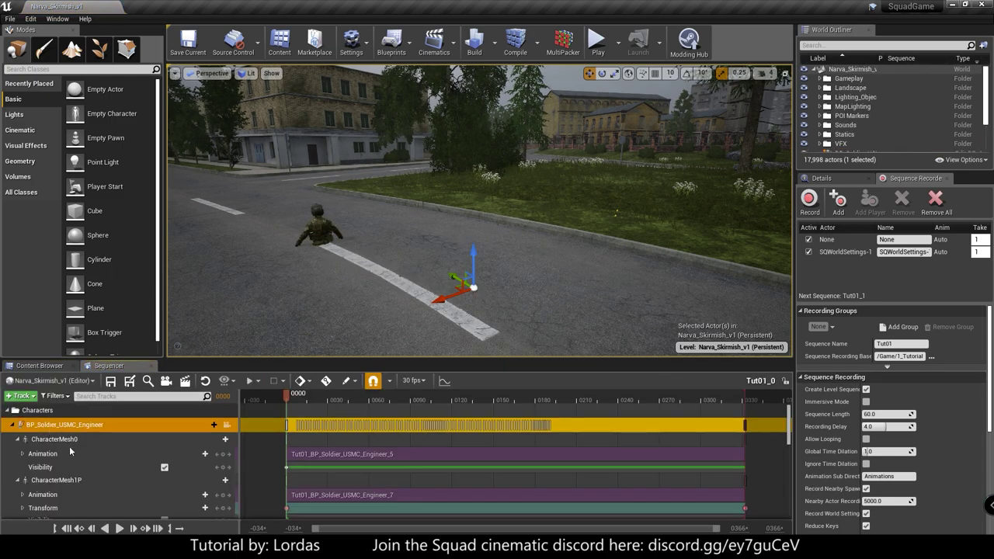
scroll(94, 461, down, 8)
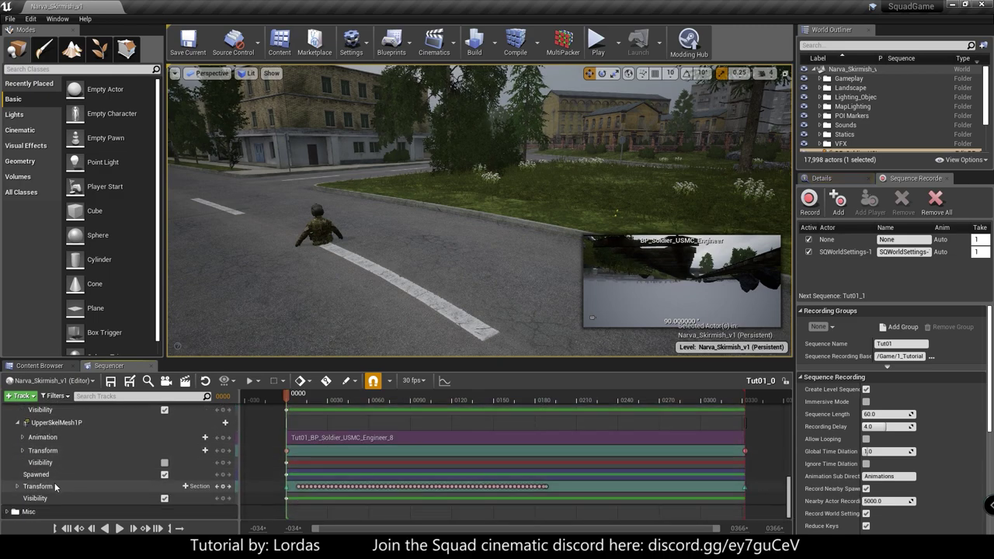
click(56, 486)
right_click(66, 488)
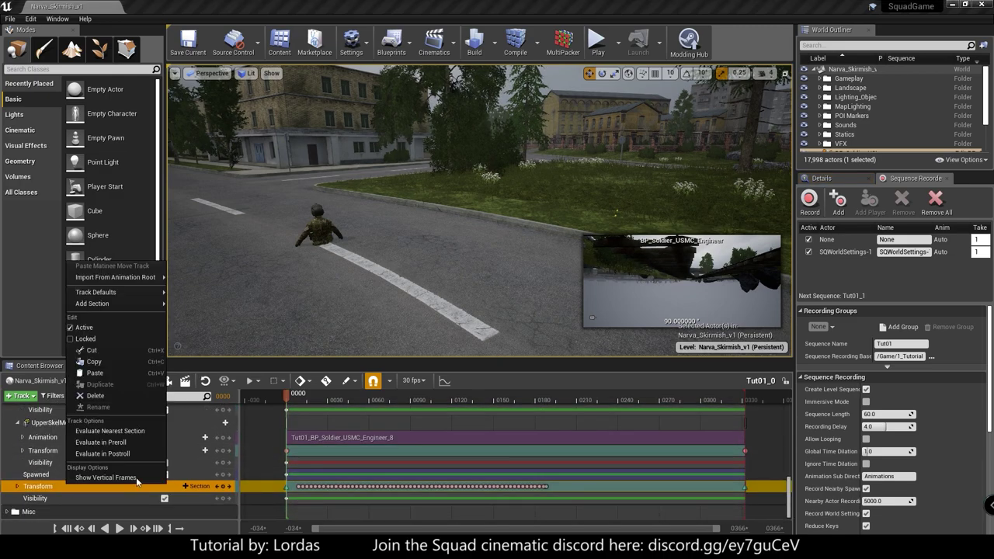
click(97, 363)
- Reopen the NarvaTutorialMaster sequence and paste the copied Transform track onto BuddyBro
click(35, 366)
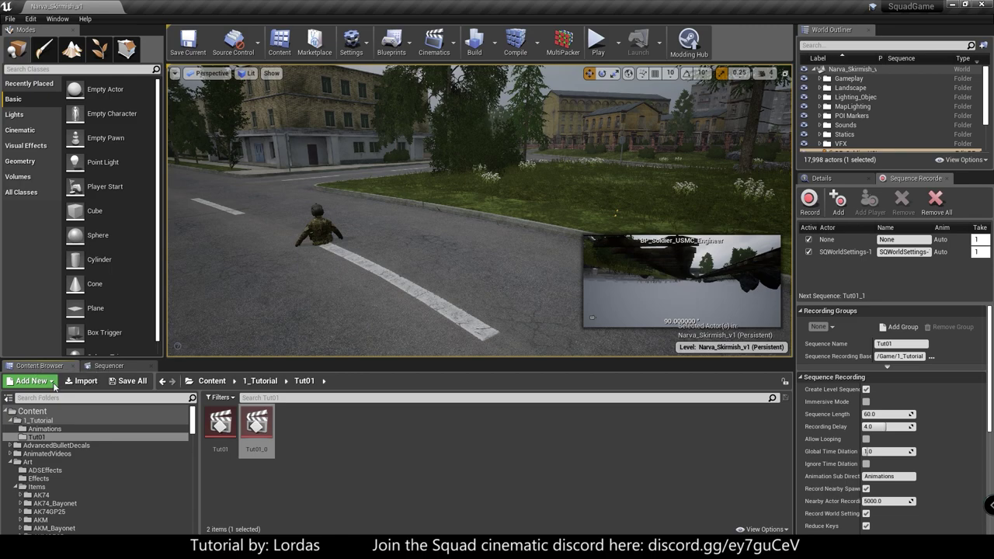
double_click(324, 426)
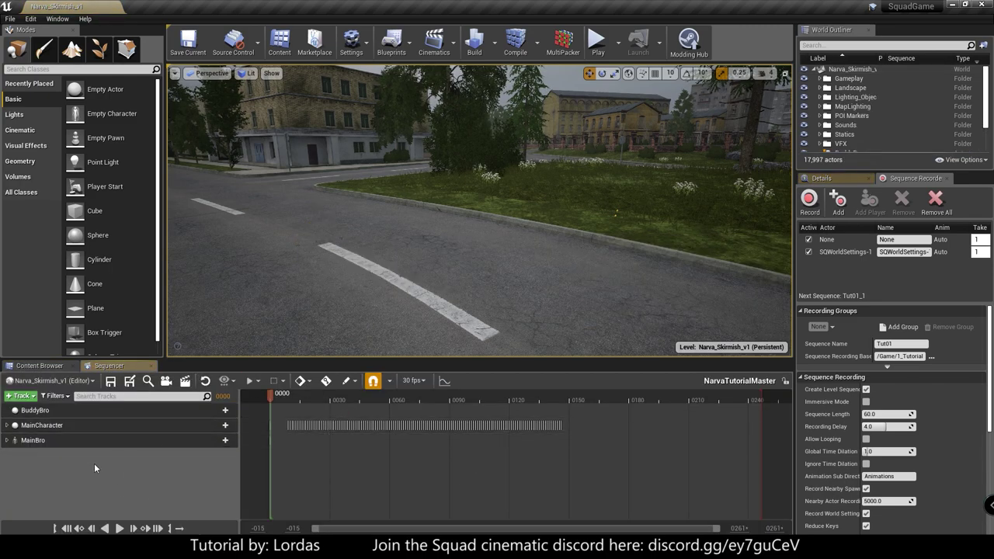
right_click(43, 411)
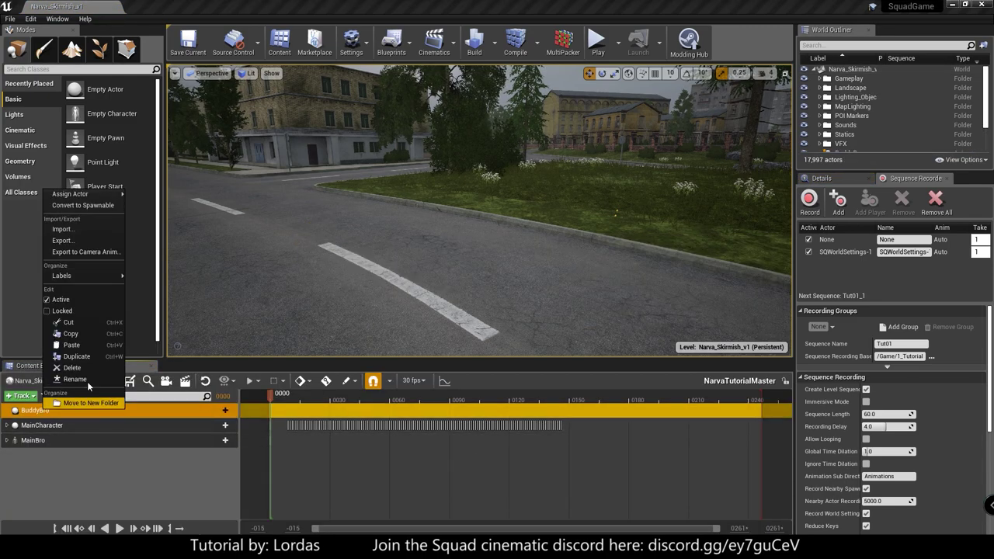
click(74, 341)
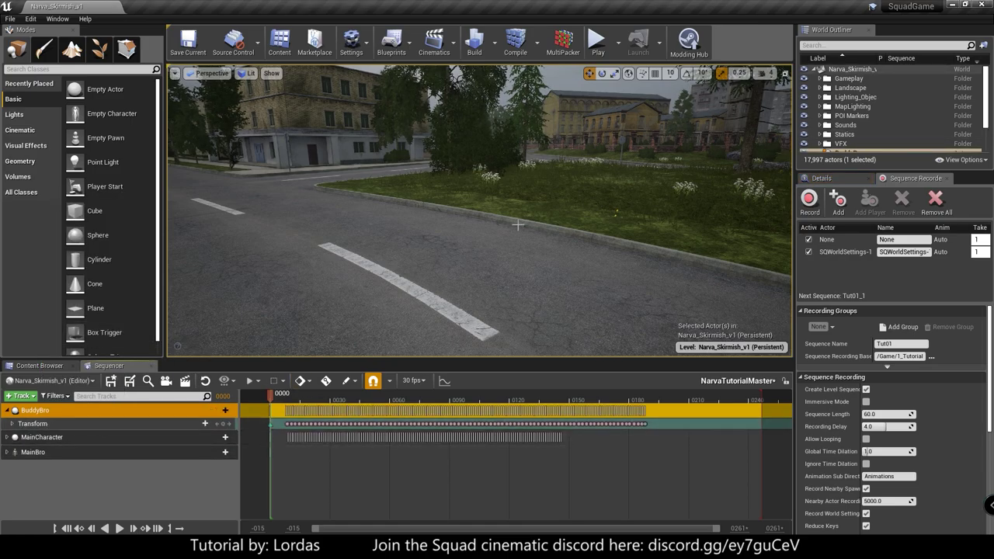
- Place the SK_Ins_Crewman2 skeletal mesh from Art/Soldier2/Ins on the road near the BuddyBro actor
right_drag(518, 224, 649, 209)
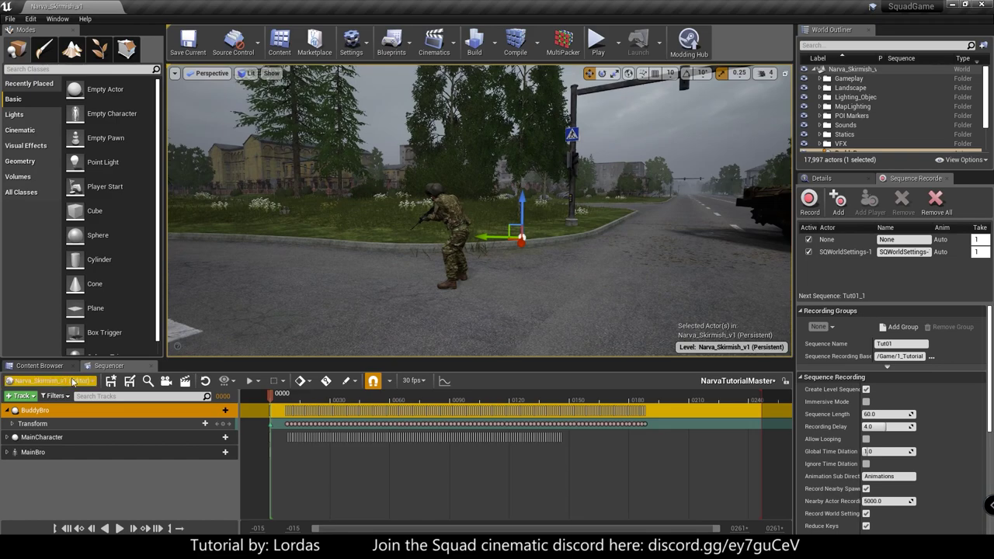
click(39, 365)
click(212, 380)
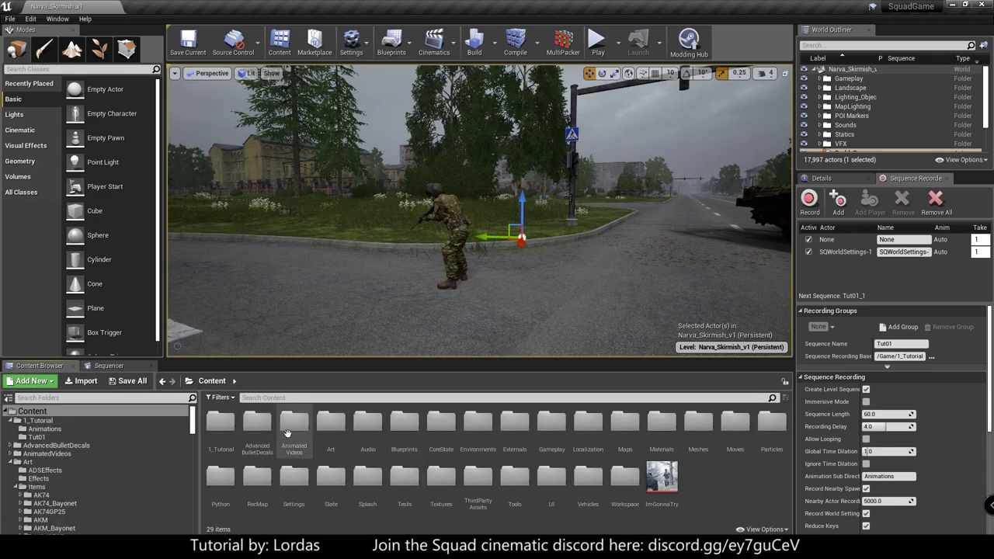
double_click(331, 423)
double_click(402, 423)
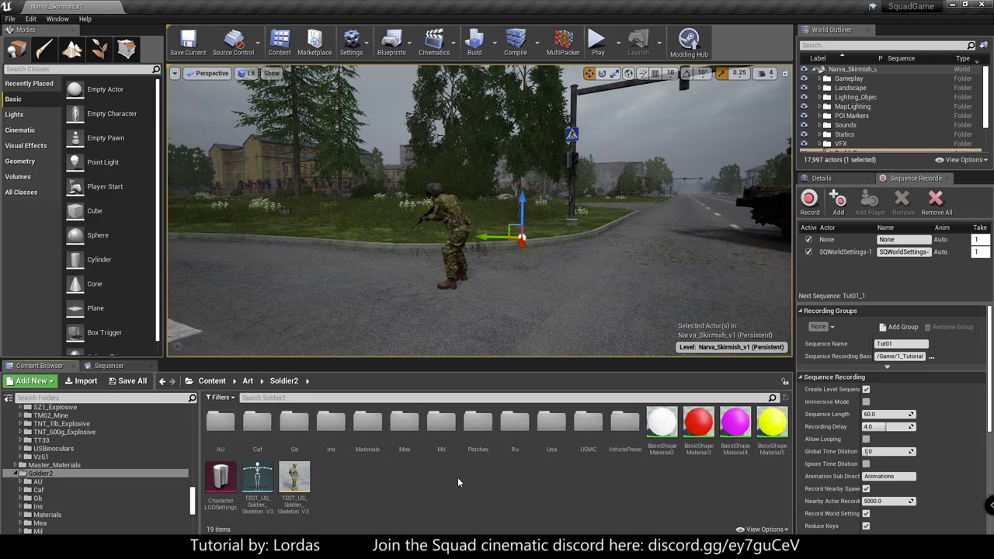
double_click(331, 424)
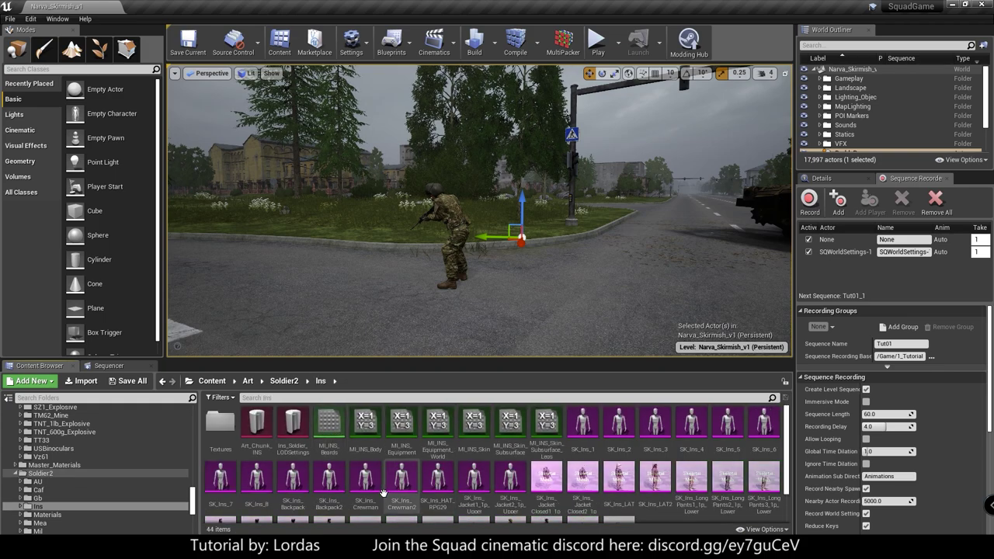
drag(401, 482, 502, 345)
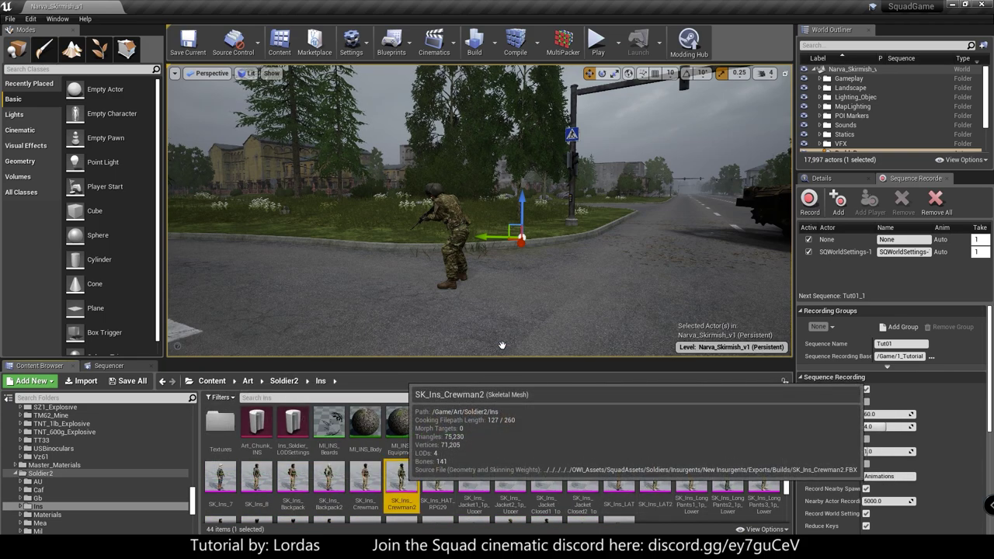
- Rename the placed crewman mesh BroBuddy and attach it to the BuddyBro actor
drag(523, 285, 522, 286)
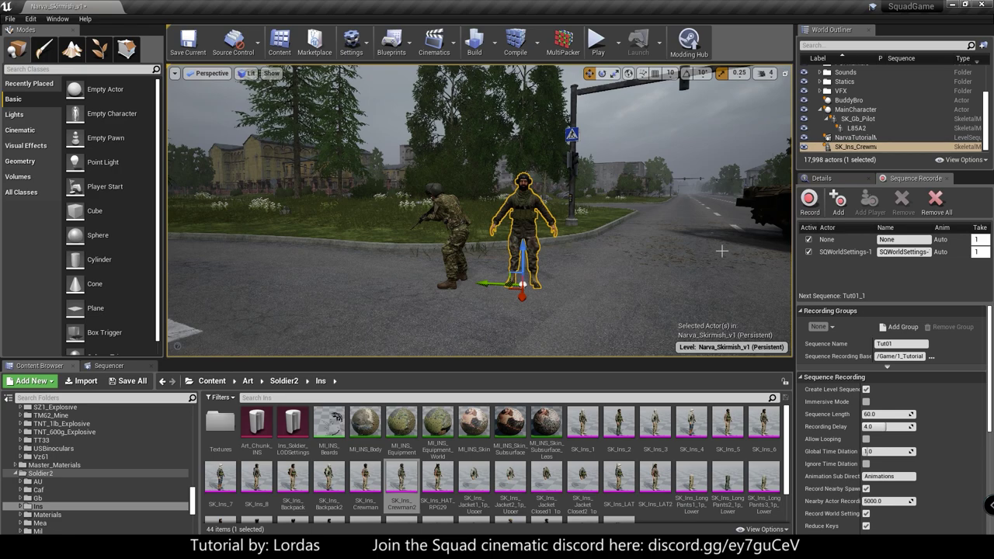
click(870, 147)
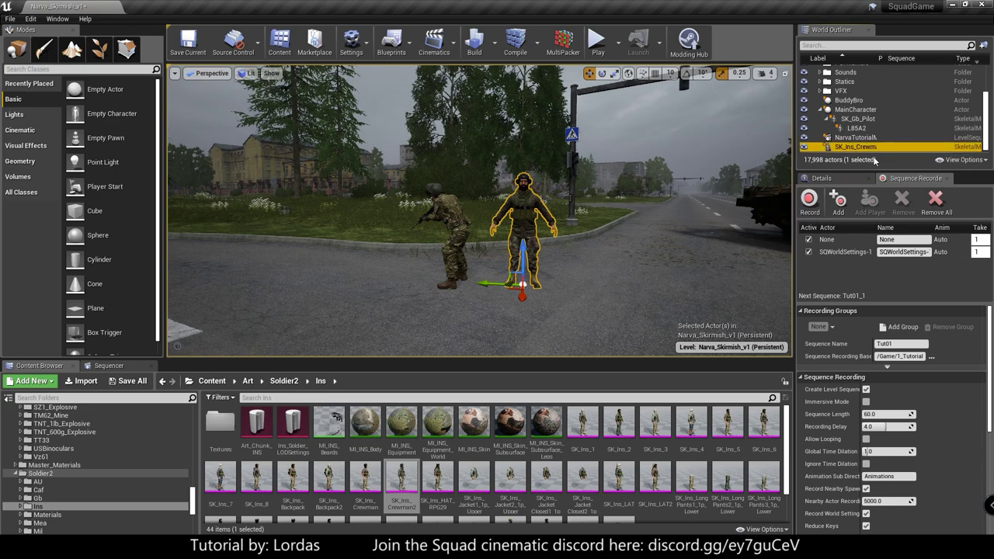
text(B)
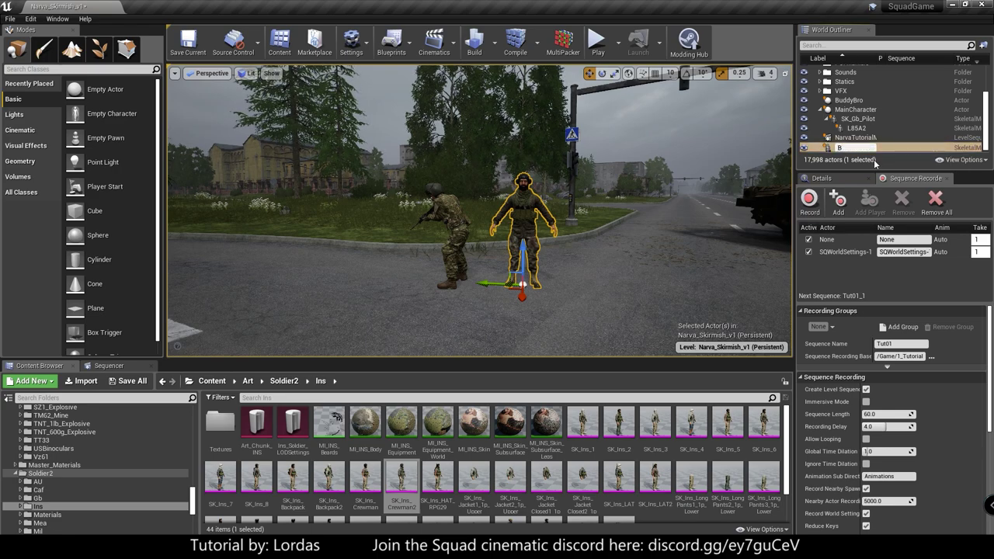
text(roBuddy)
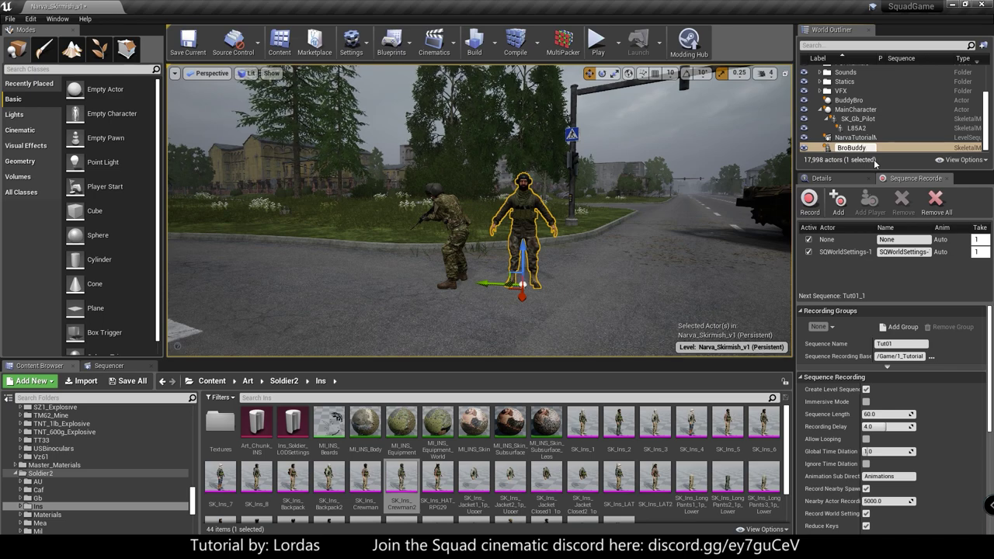
key(Return)
drag(849, 100, 823, 96)
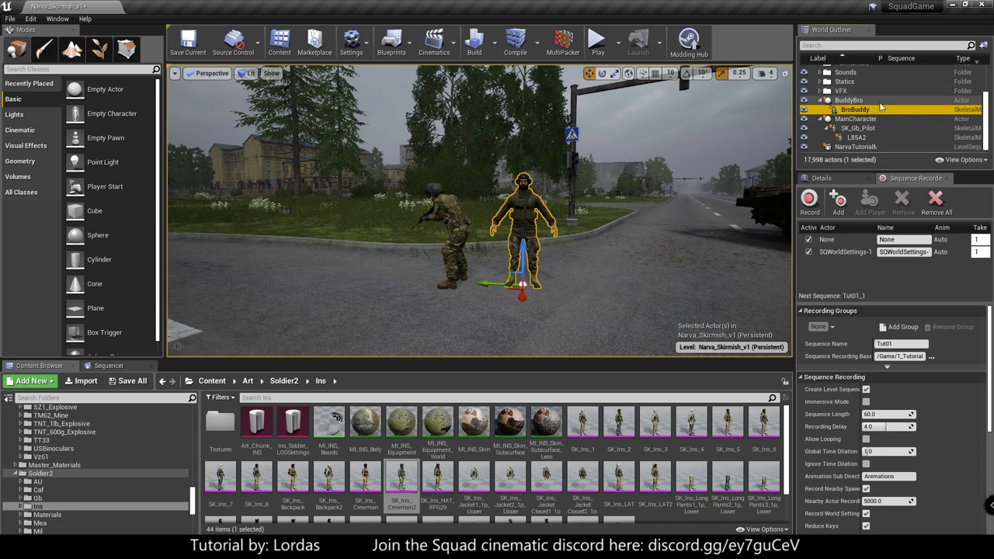
- Remove all recorder entries and set BroBuddy's relative location to 0, 0, -90 and rotation to 0, 0, 90
click(936, 200)
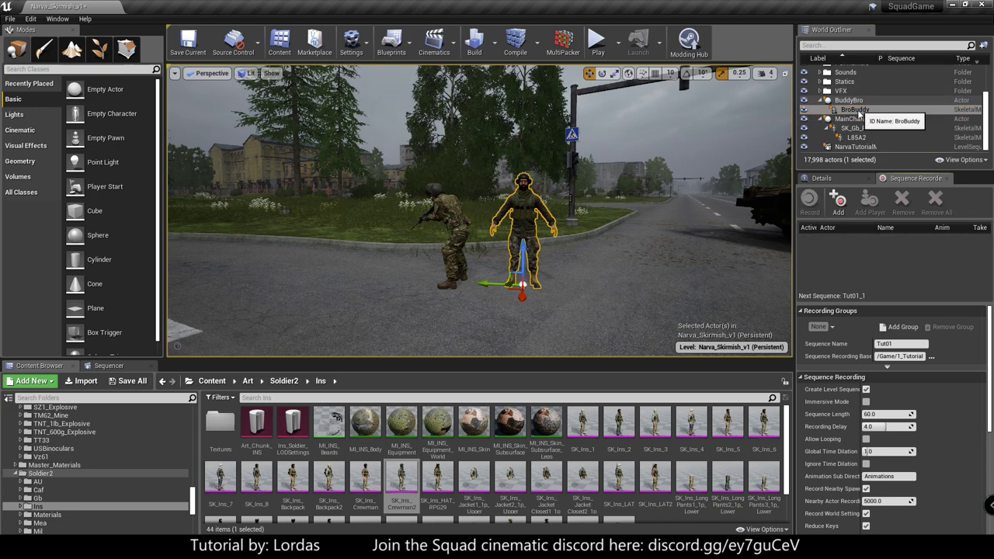
click(821, 178)
click(978, 287)
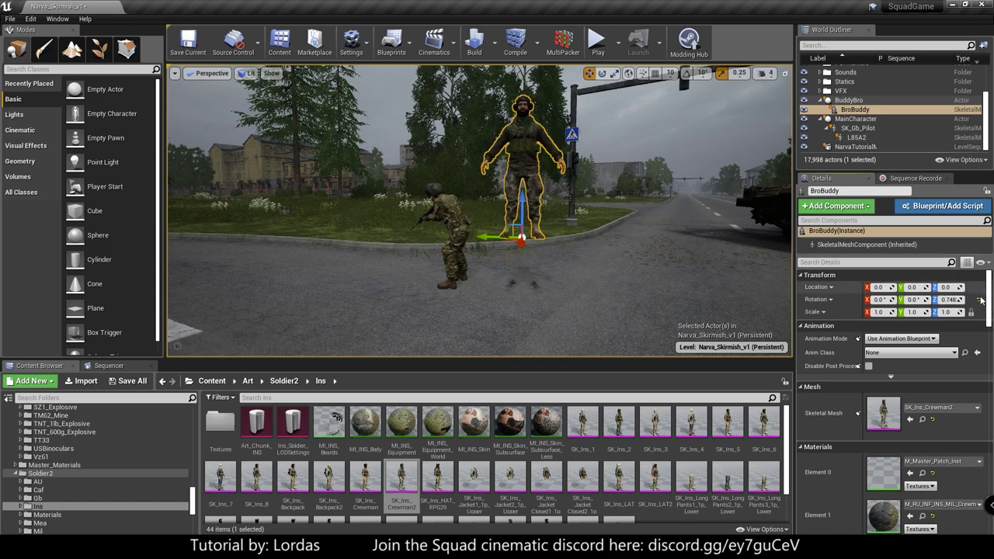
click(978, 300)
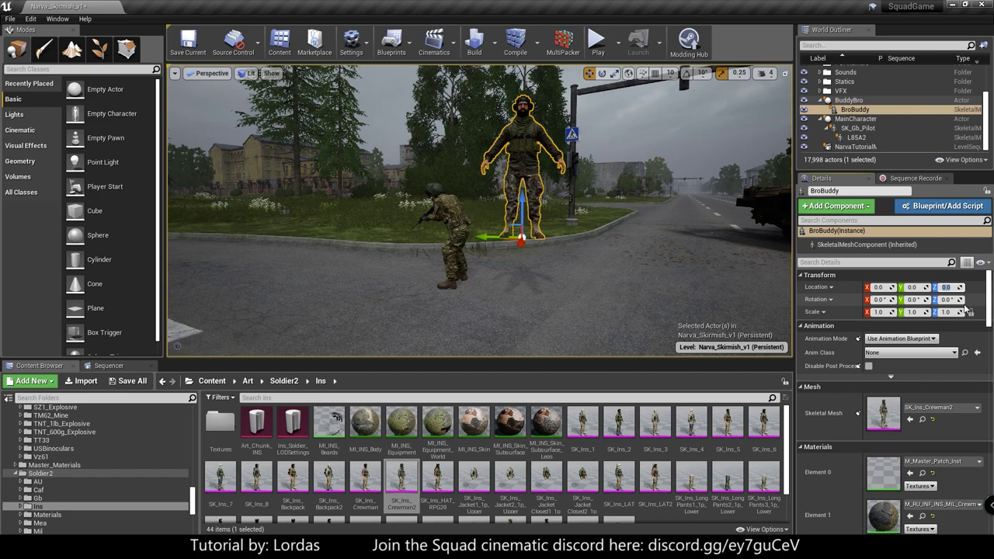
text(-90)
key(Return)
click(947, 300)
text(90)
key(Return)
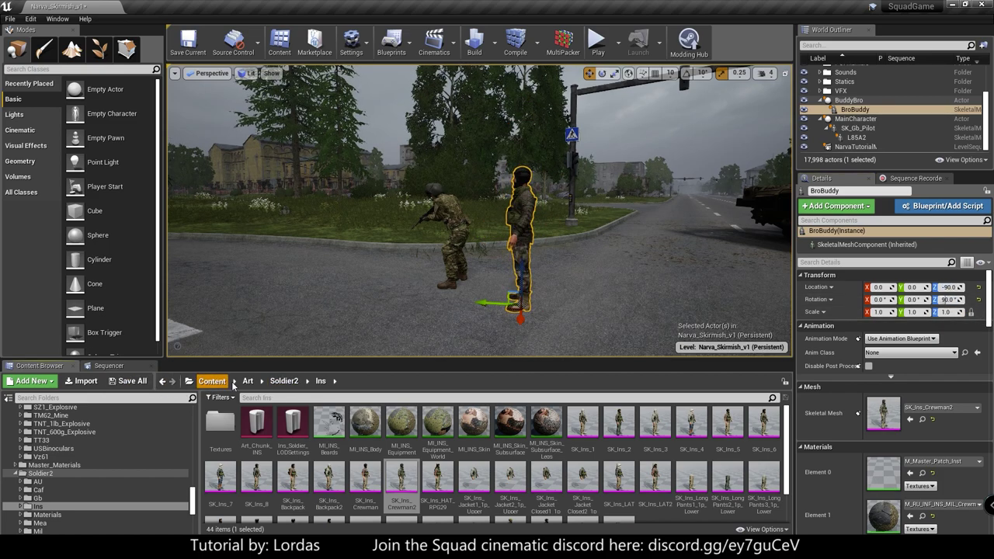
- Open Tut01_BP_Soldier_USMC_Engineer_5 from 1_Tutorial/Animations and scrub through it to check the recorded character motion
click(212, 381)
double_click(221, 424)
double_click(225, 426)
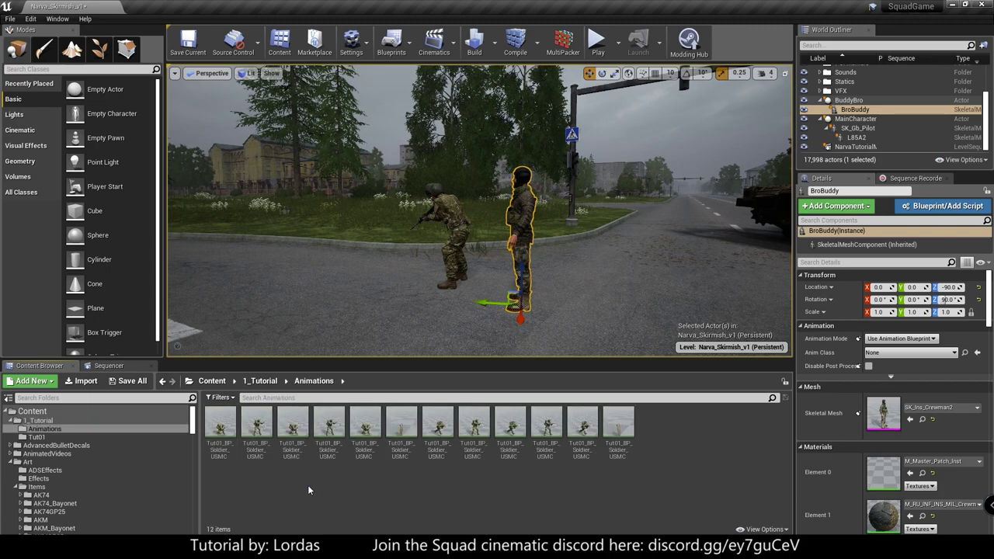
click(439, 439)
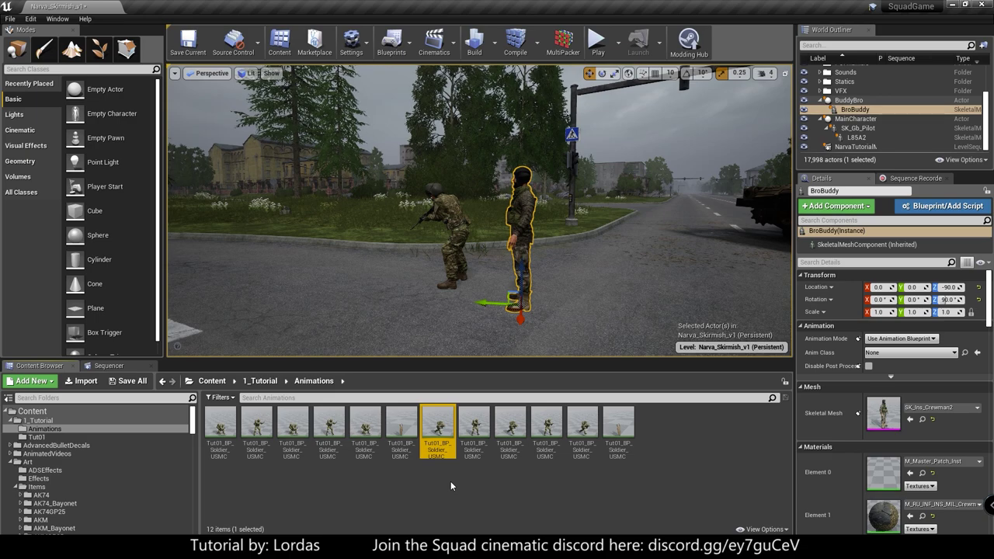
double_click(438, 428)
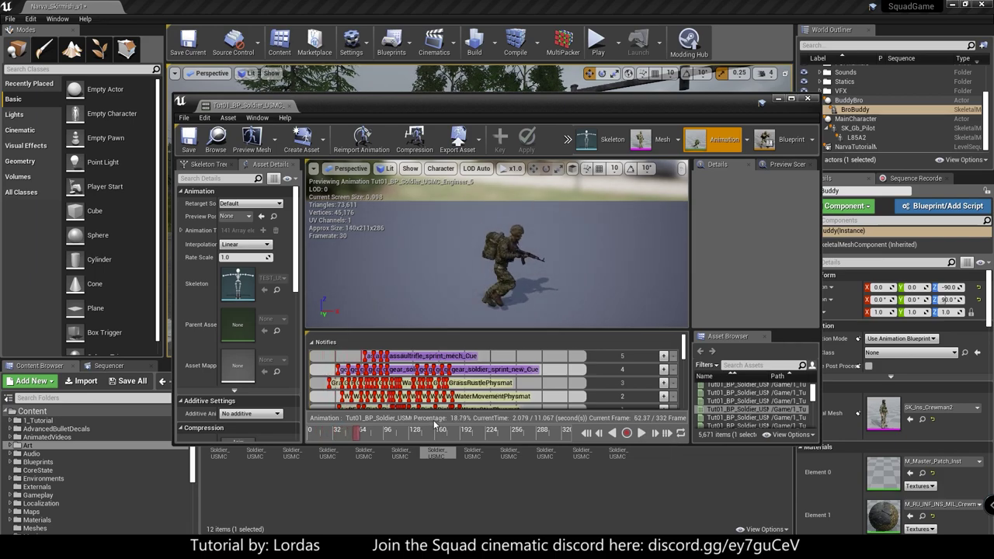
drag(432, 437, 485, 435)
click(808, 99)
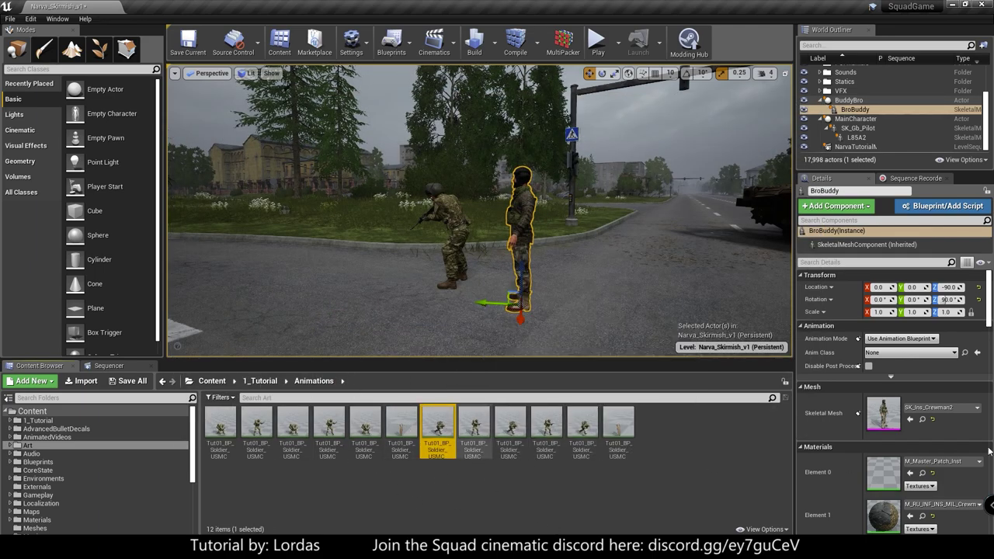
- Copy the Tut01_BP_Soldier_USMC_Engineer_5 animation into the 1_Tutorial folder as BuddyBroAnim and save all modified content
click(252, 381)
key(ctrl+v)
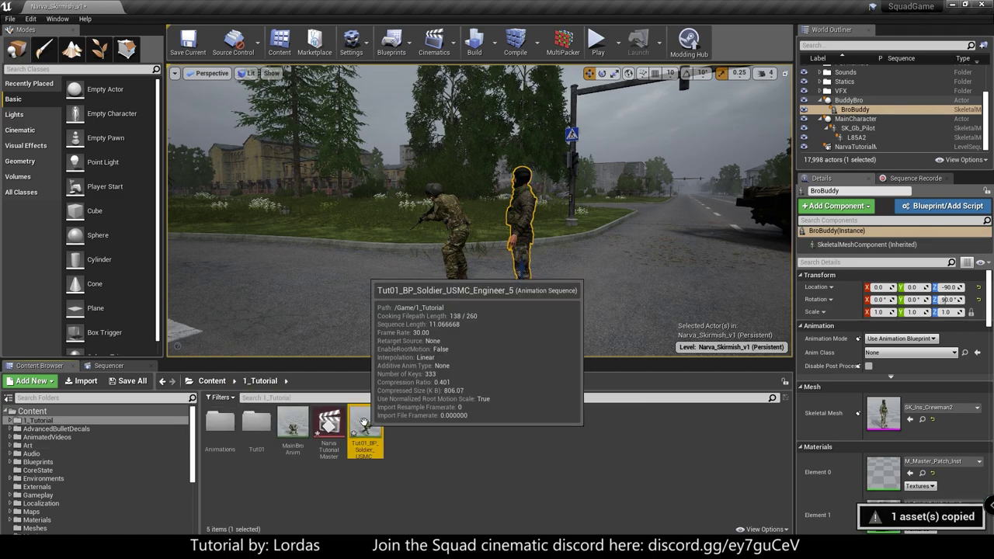
key(F2)
text(Budd)
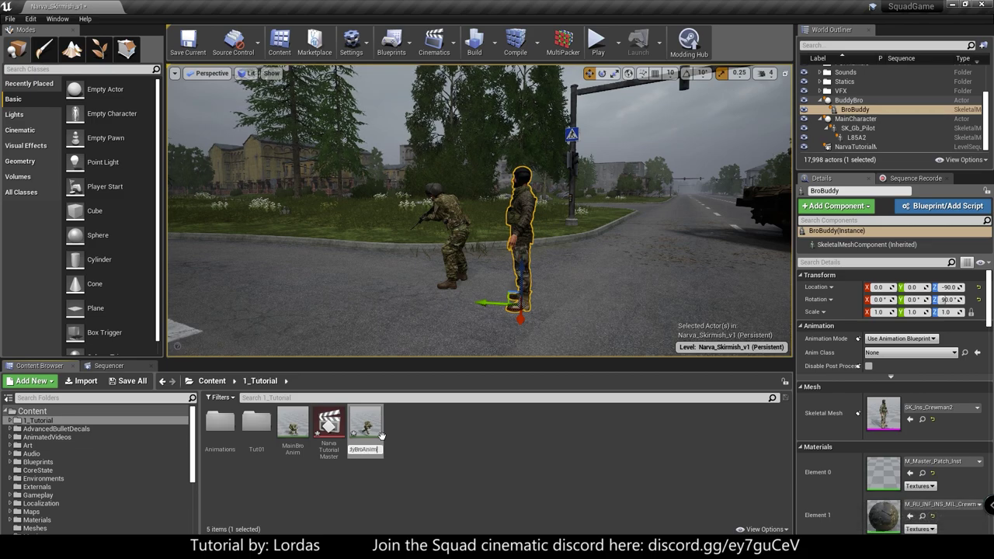
key(Return)
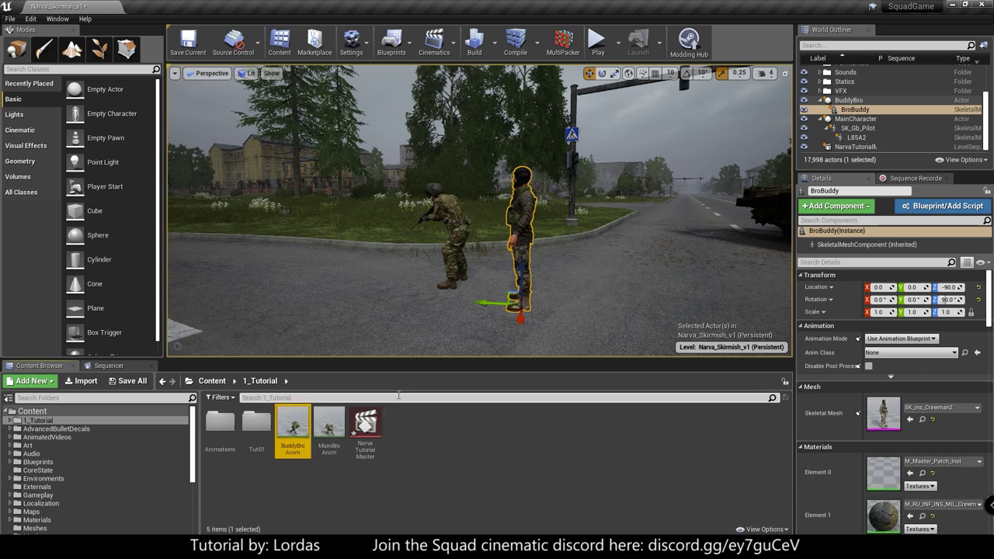
click(117, 382)
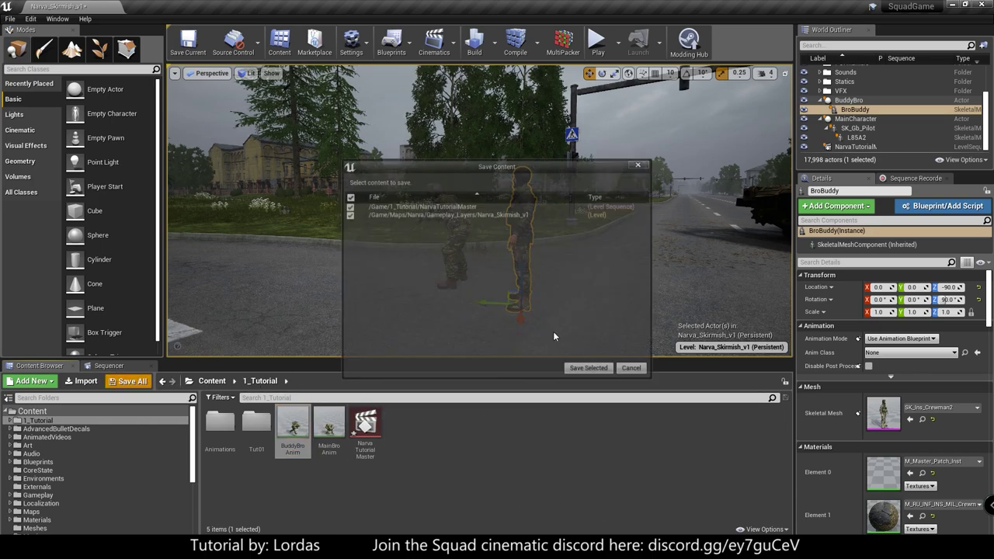
click(594, 368)
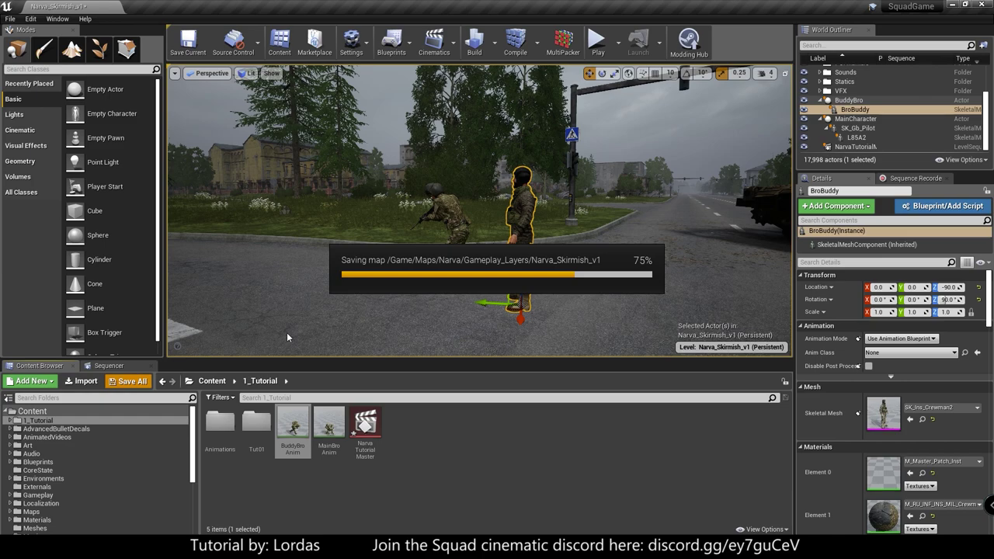
- Add BroBuddy to the NarvaTutorialMaster sequence and assign the BuddyBroAnim animation to it from frame 0
click(108, 366)
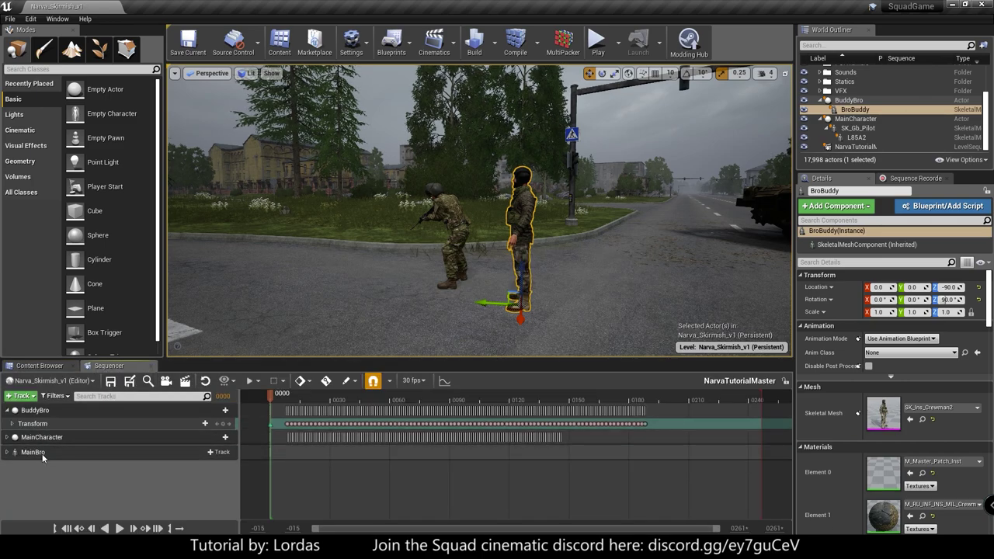
drag(854, 110, 574, 156)
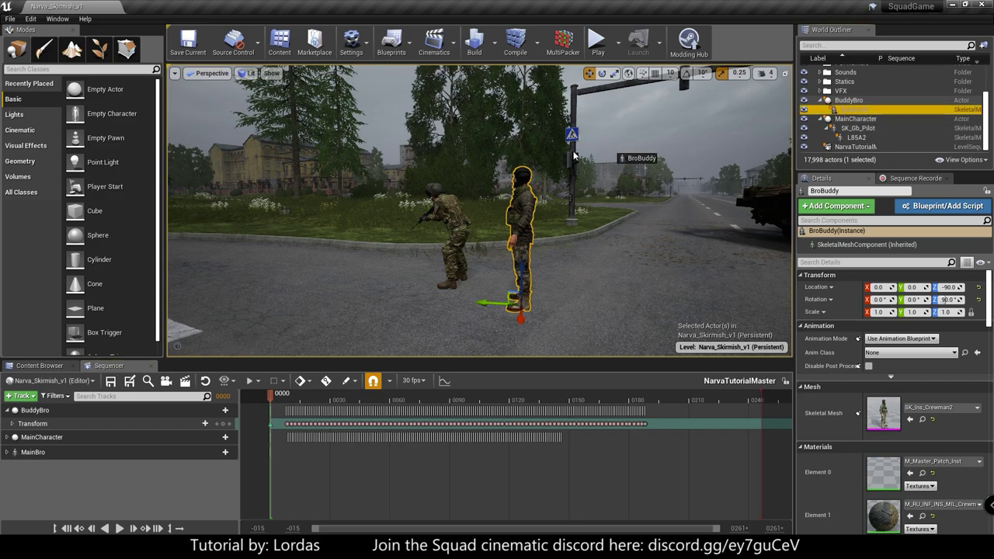
drag(50, 476, 49, 477)
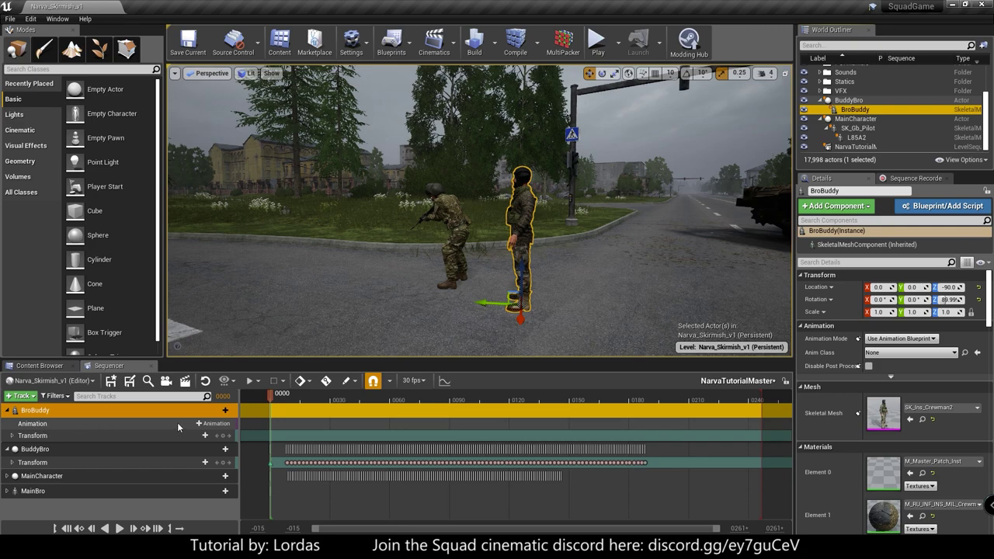
click(224, 423)
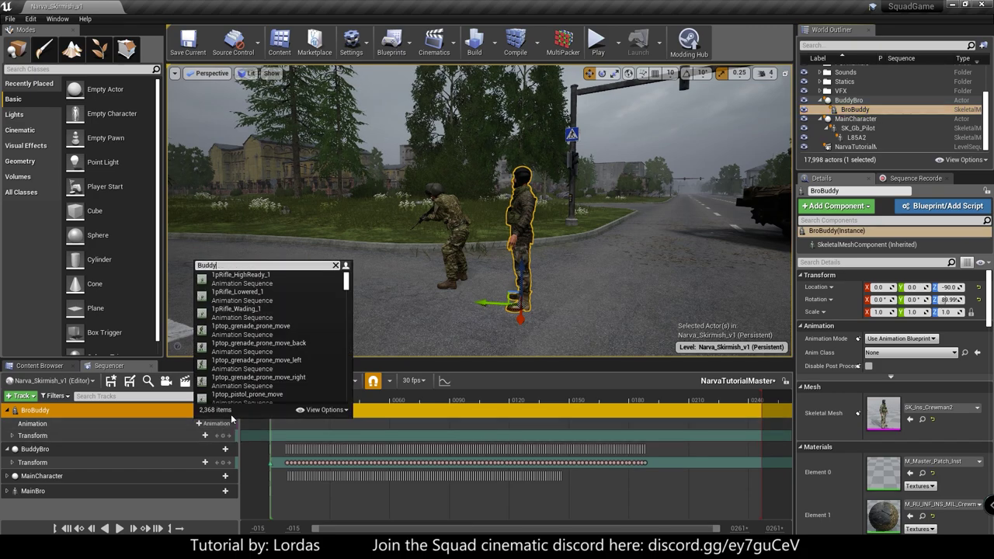
click(250, 288)
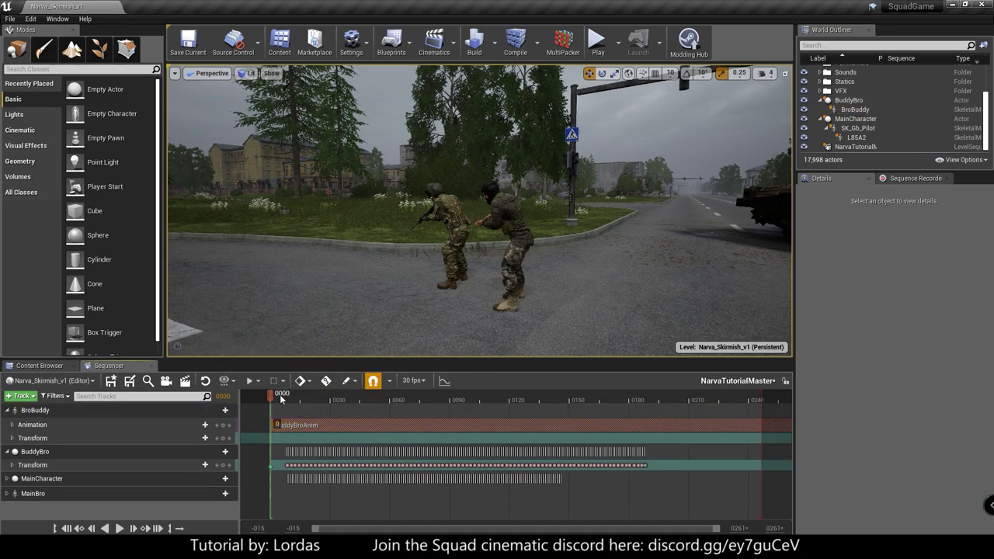
- Scrub the sequence to around frame 131 and examine how both characters run across the road together
drag(281, 398, 419, 401)
mouse_move(392, 248)
right_down()
mouse_move(341, 248)
mouse_move(357, 280)
mouse_move(392, 248)
mouse_move(365, 241)
right_up()
mouse_move(420, 399)
mouse_down()
mouse_move(672, 395)
mouse_move(394, 399)
mouse_move(536, 398)
mouse_up()
right_drag(611, 271, 362, 259)
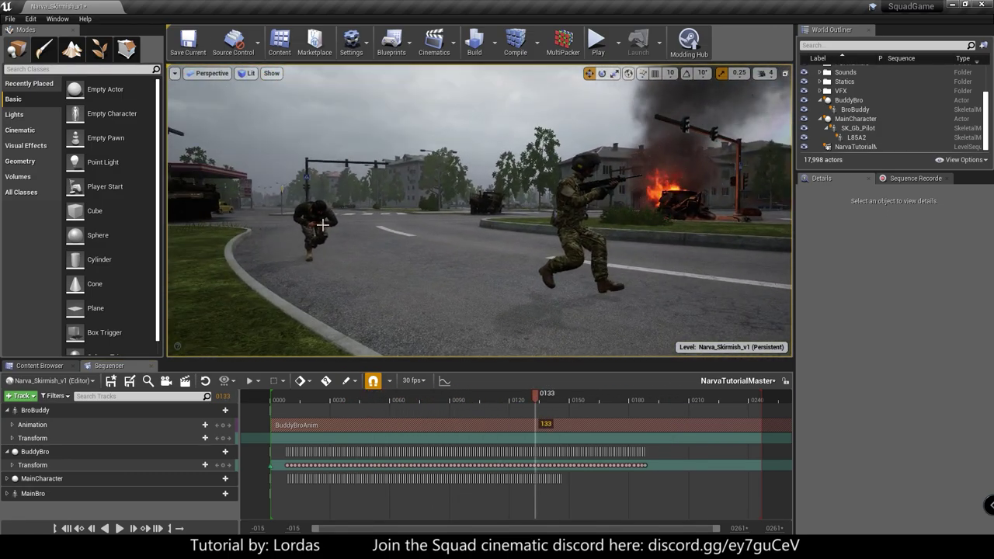
right_drag(362, 256, 341, 257)
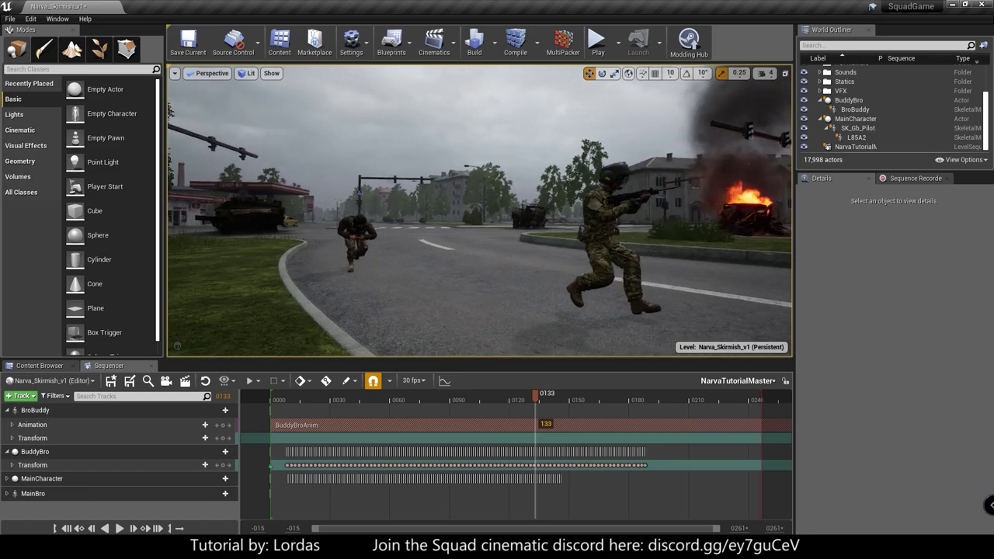
right_drag(497, 240, 474, 238)
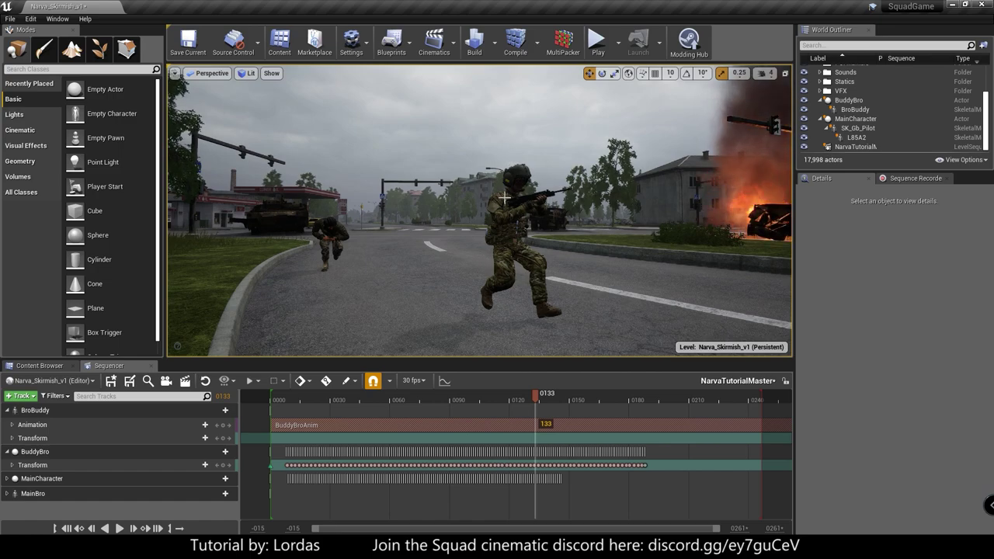
mouse_move(535, 400)
mouse_down()
mouse_move(366, 400)
mouse_move(532, 406)
mouse_up()
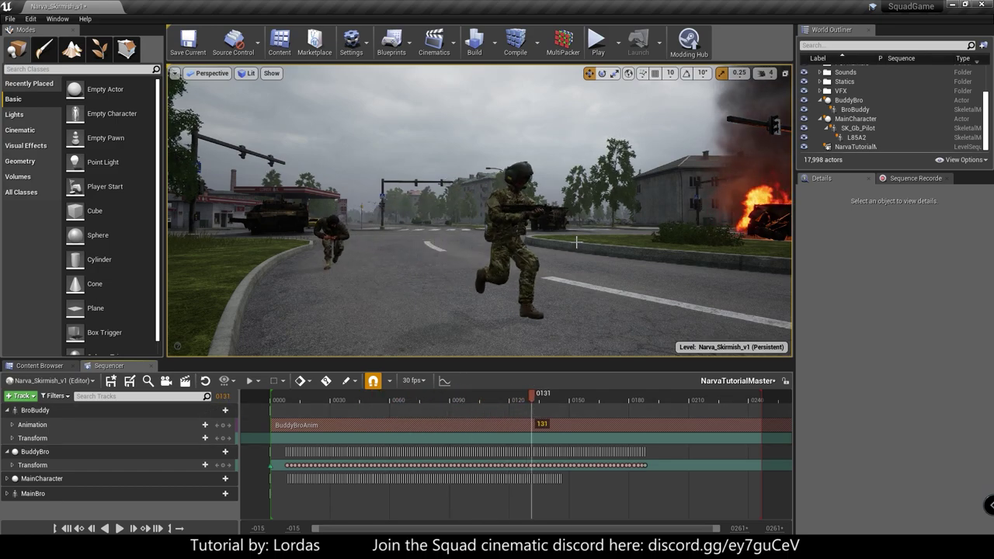
- Create a cine camera in the sequence at frame 131 and pilot it low to the road, facing the two running soldiers
click(40, 365)
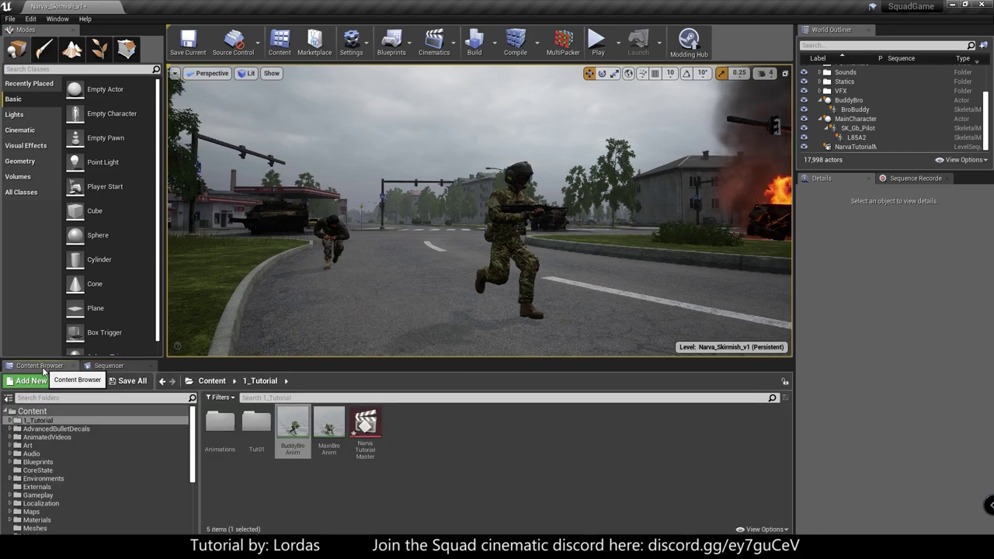
right_drag(480, 211, 525, 248)
click(115, 366)
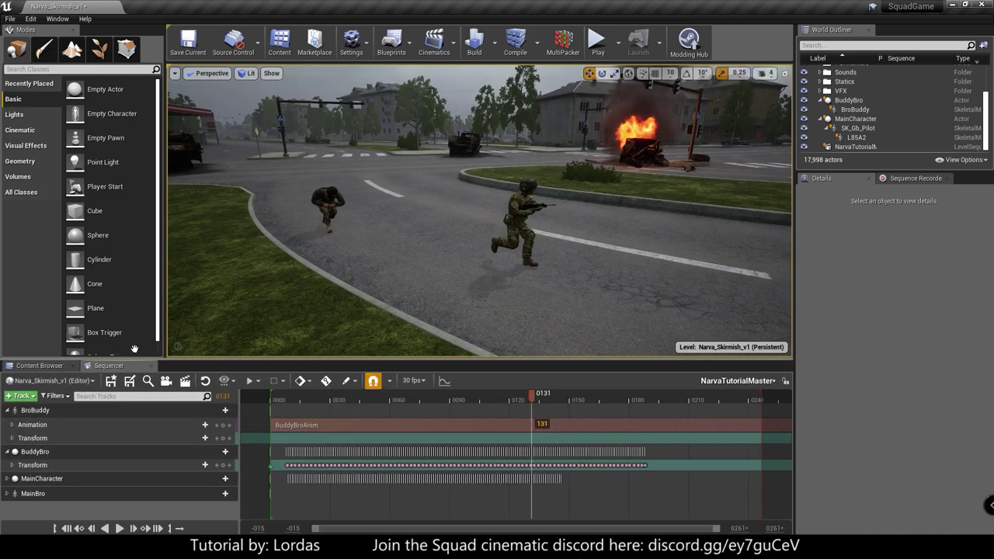
click(166, 381)
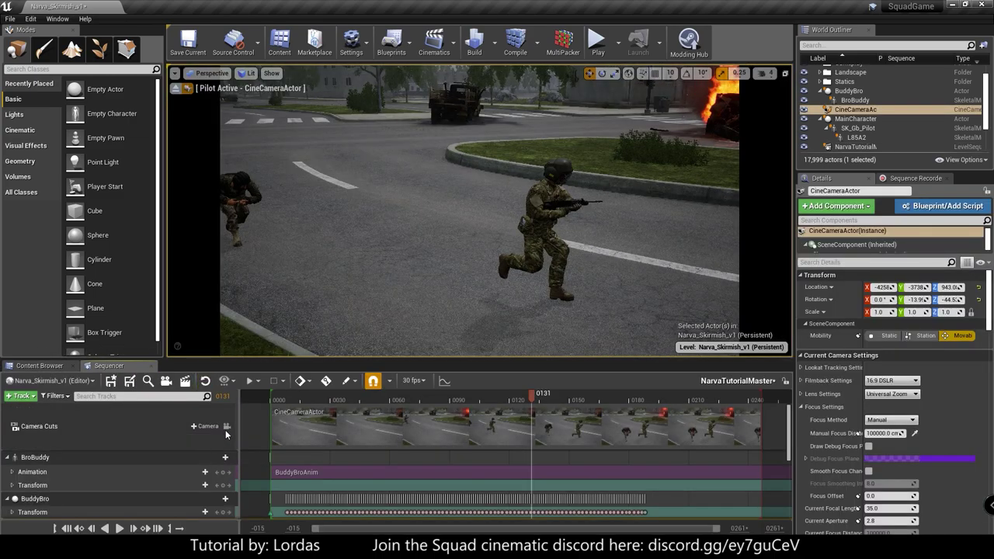
scroll(215, 460, down, 4)
right_drag(480, 211, 358, 176)
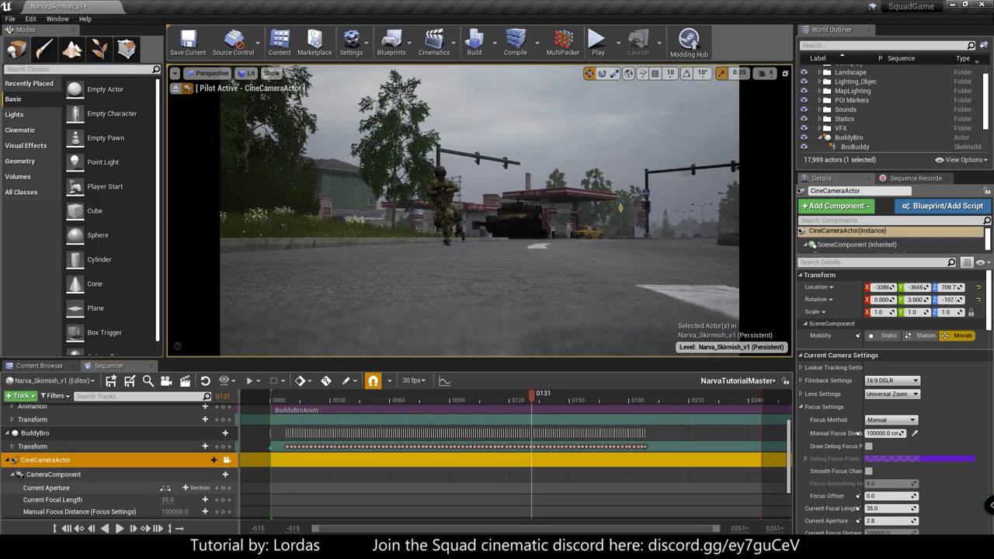
- Set the camera's focal length to about 112.8 and focus on the lead soldier at about 1152 cm, checking the shot up to frame 169
drag(167, 500, 228, 500)
mouse_move(479, 211)
right_down()
mouse_move(458, 199)
mouse_move(467, 208)
right_up()
click(870, 447)
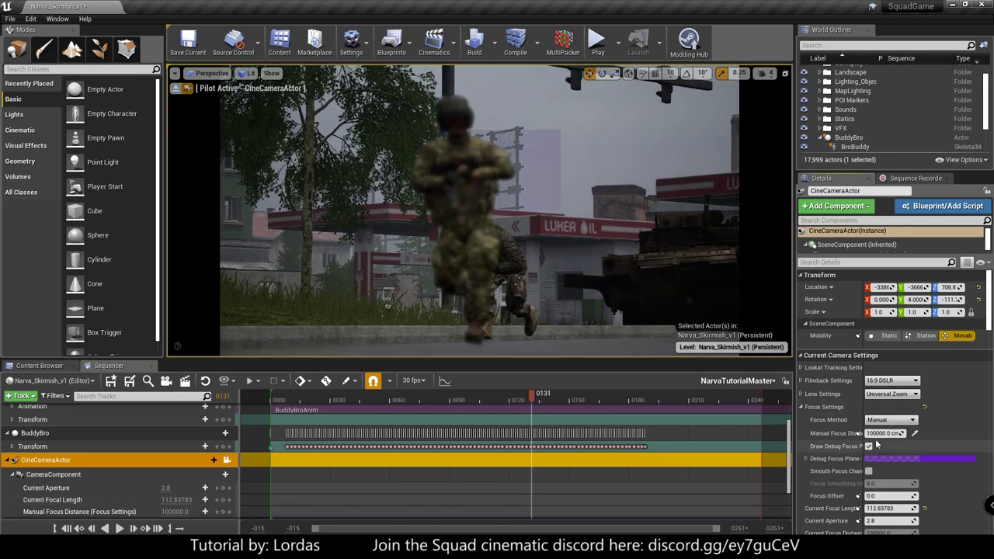
mouse_move(882, 434)
mouse_down()
mouse_move(812, 434)
mouse_move(831, 434)
mouse_up()
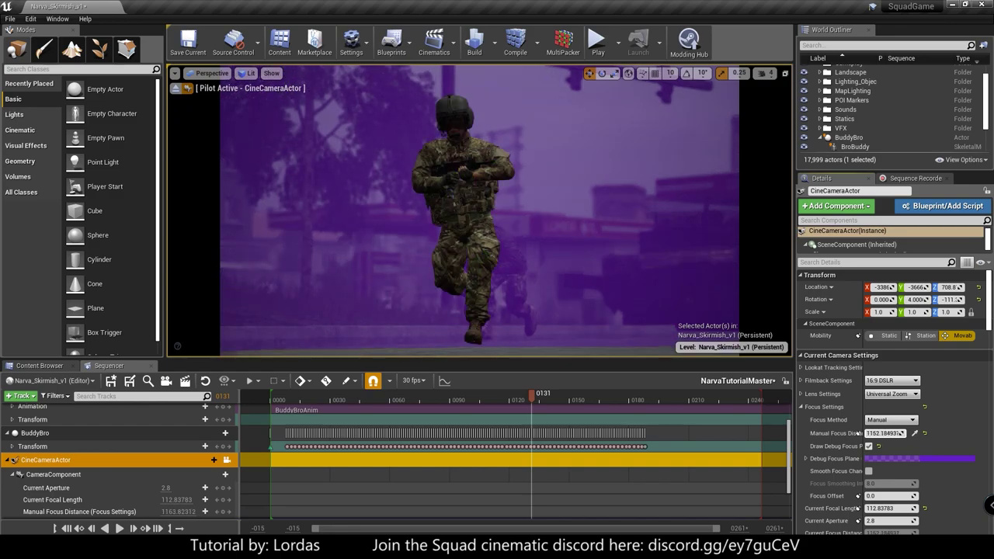
click(869, 447)
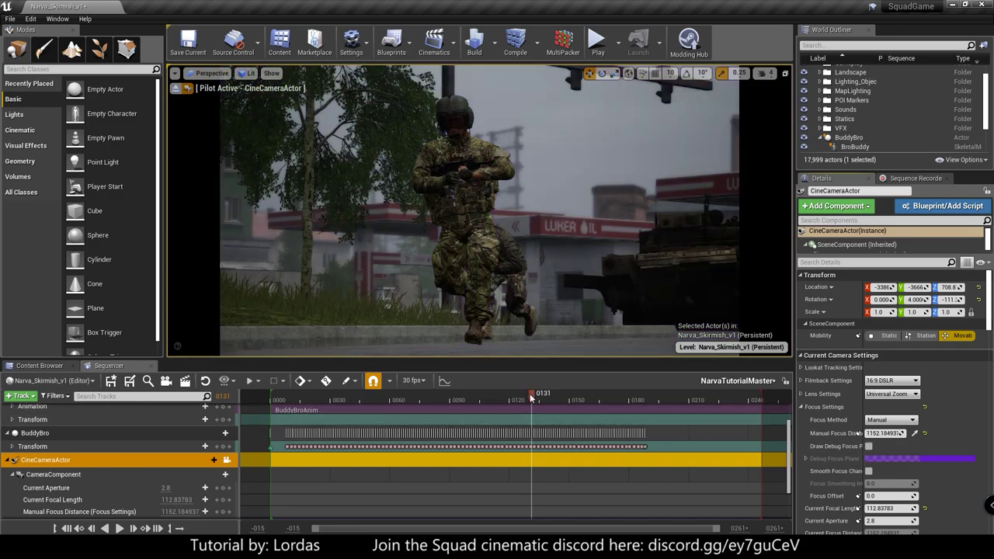
drag(532, 398, 609, 396)
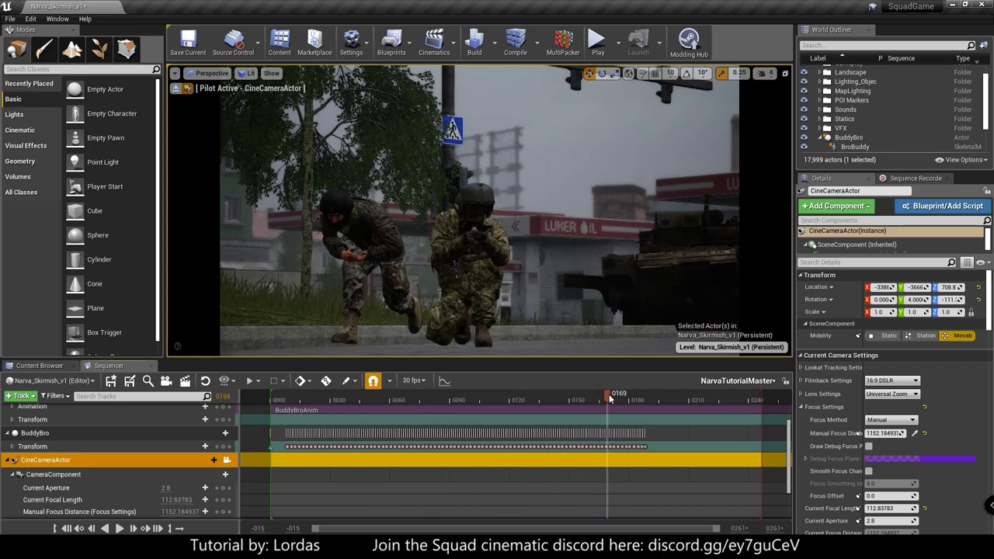